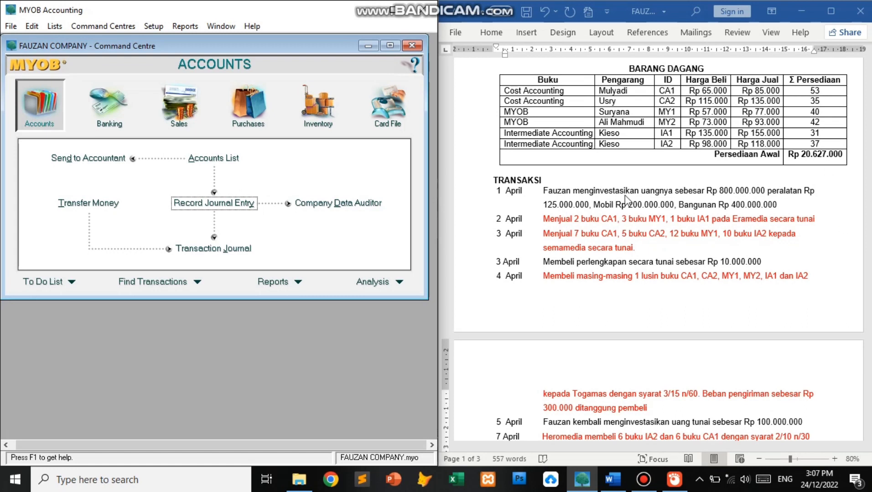
Start a new sales invoice and choose Eramedia as the customer
{"action": "left_click", "coordinate": [854, 162]}
{"action": "mouse_move", "coordinate": [869, 171]}
{"action": "left_mouse_down"}
{"action": "mouse_move", "coordinate": [868, 253]}
{"action": "mouse_move", "coordinate": [869, 173]}
{"action": "left_mouse_up"}
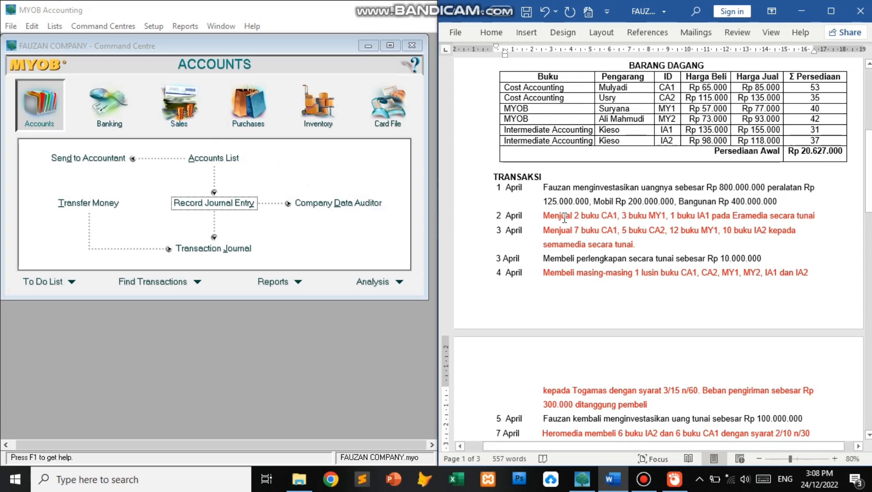
{"action": "left_click", "coordinate": [171, 99]}
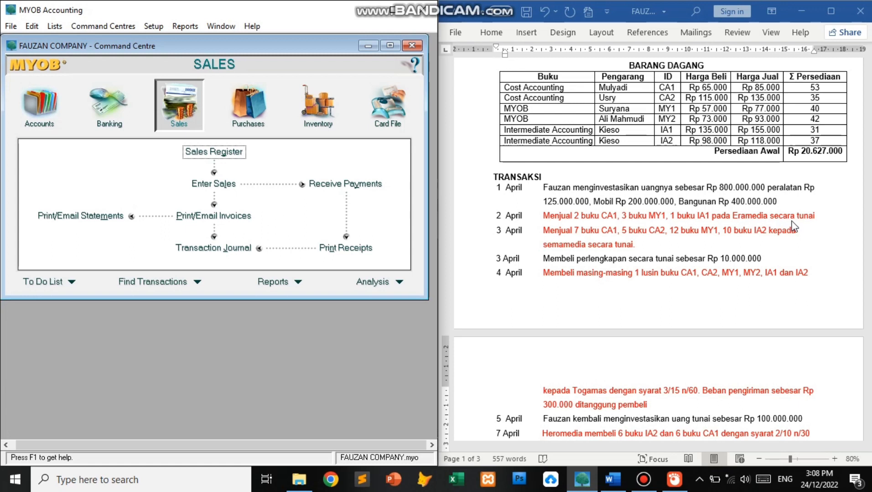
{"action": "left_click", "coordinate": [222, 185]}
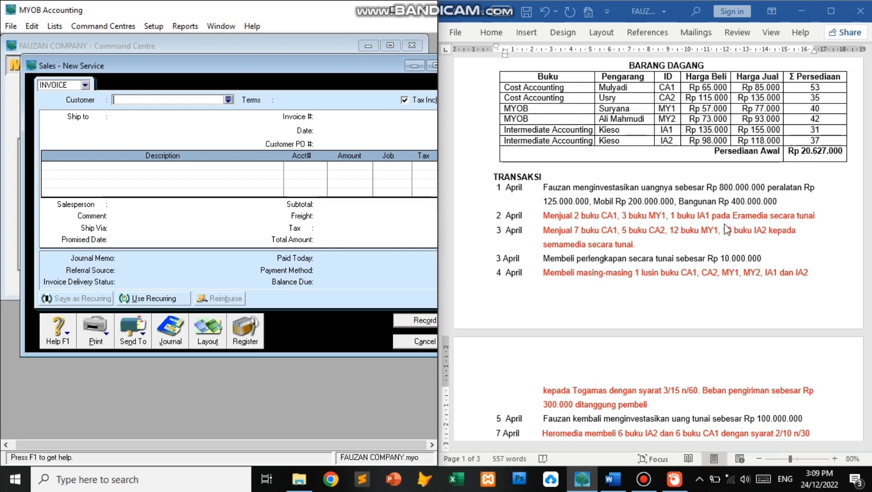
{"action": "left_click", "coordinate": [229, 99]}
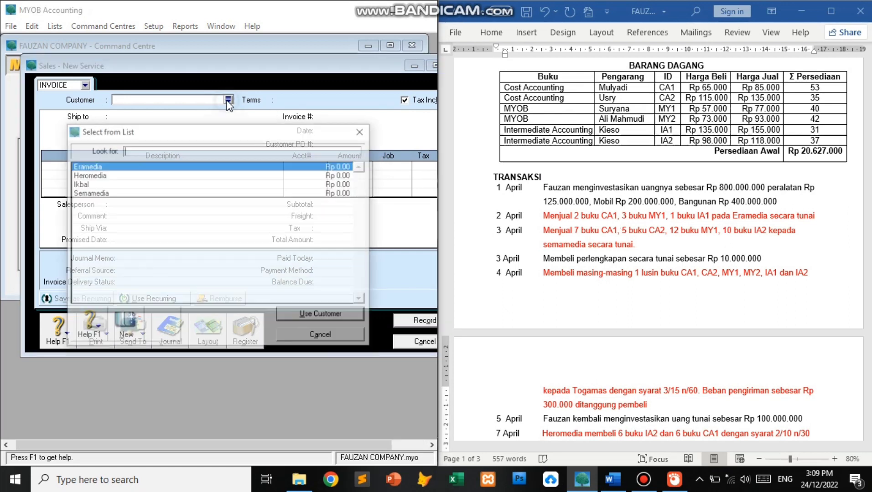
{"action": "left_click", "coordinate": [168, 170]}
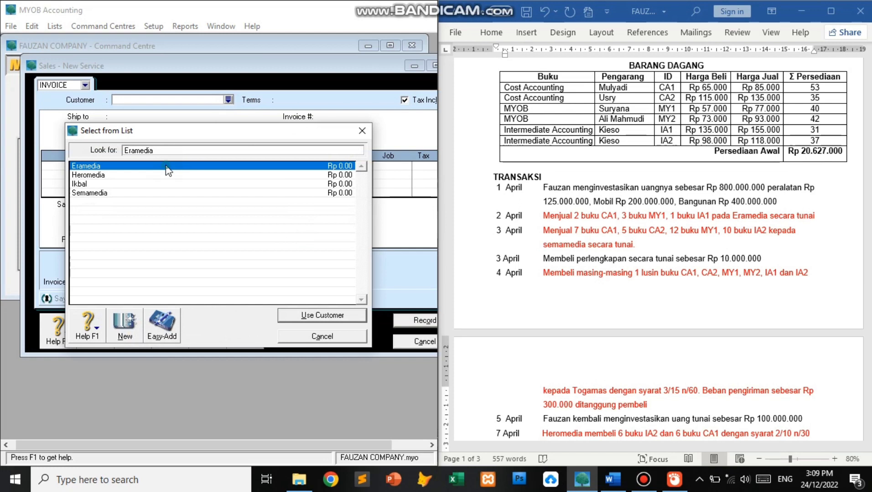
{"action": "left_click", "coordinate": [332, 316]}
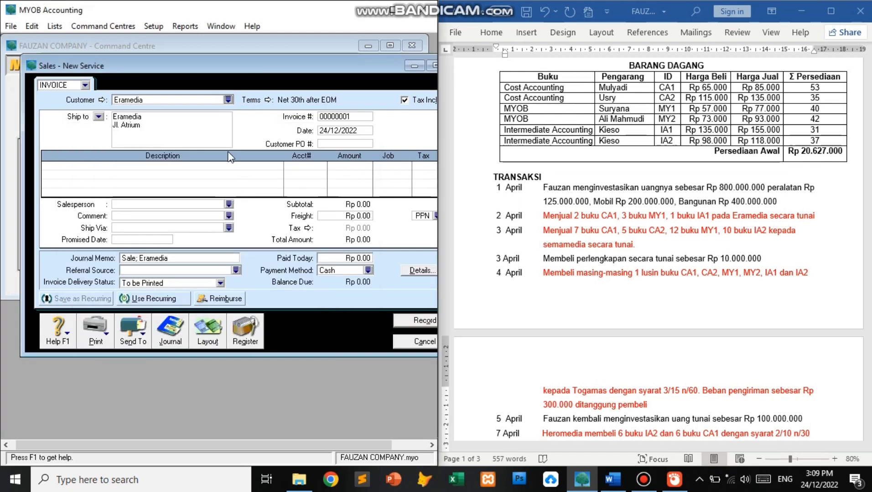
Date the Eramedia invoice 02/04/2011 and set its payment terms to C.O.D
{"action": "left_click", "coordinate": [339, 131]}
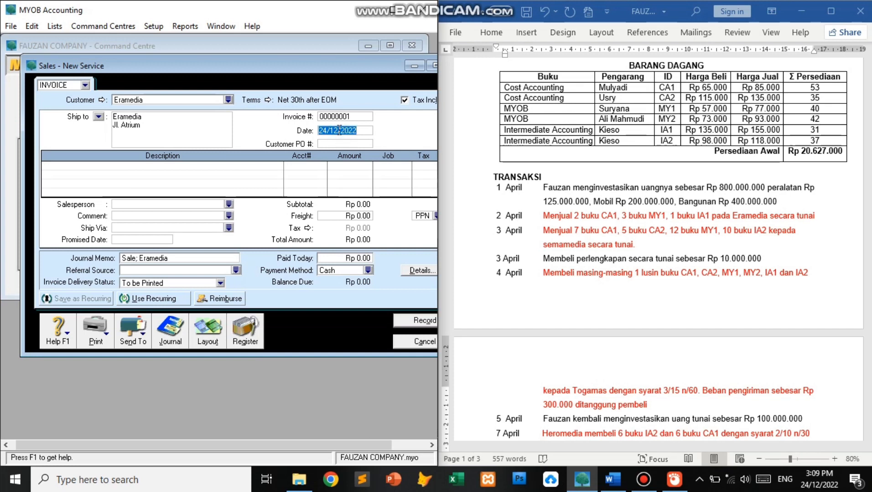
{"action": "type", "text": "2/4/11"}
{"action": "left_click", "coordinate": [268, 100]}
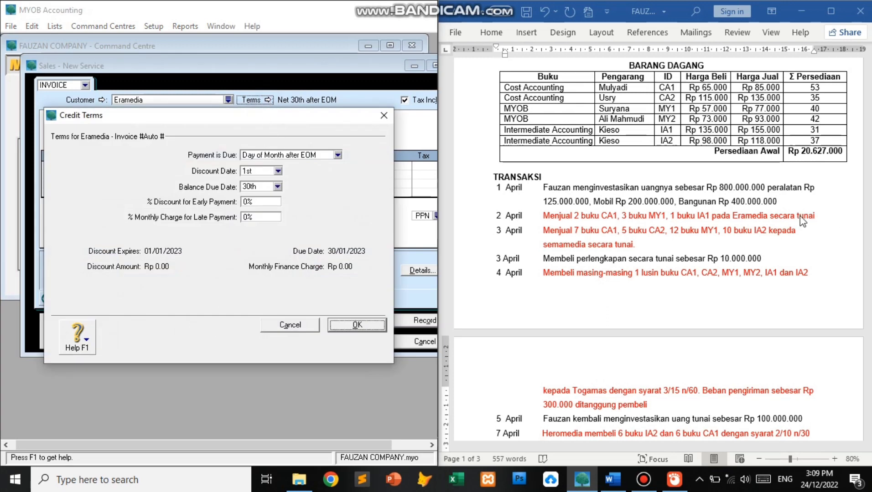
{"action": "left_click", "coordinate": [337, 156]}
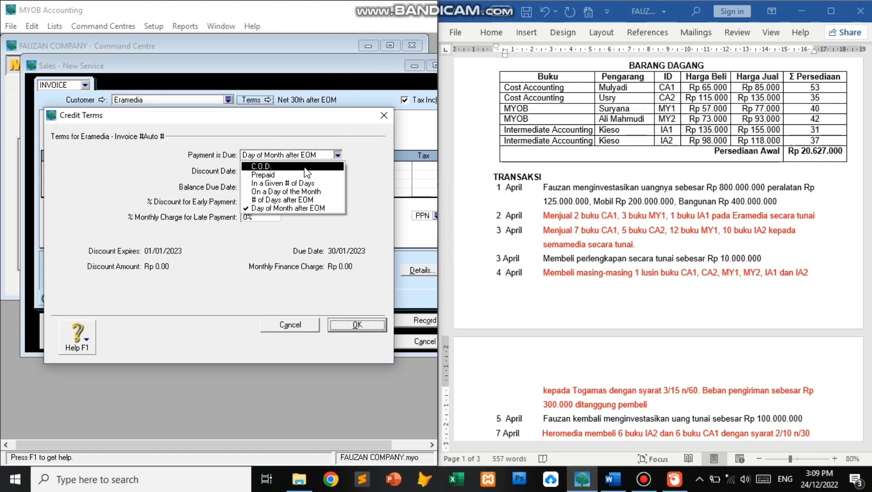
{"action": "left_click", "coordinate": [305, 167]}
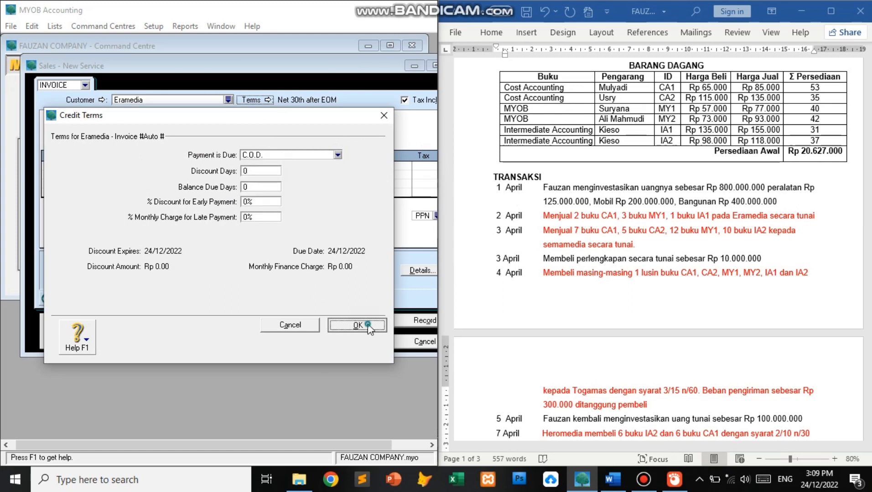
{"action": "left_click", "coordinate": [358, 325]}
{"action": "left_click", "coordinate": [352, 141]}
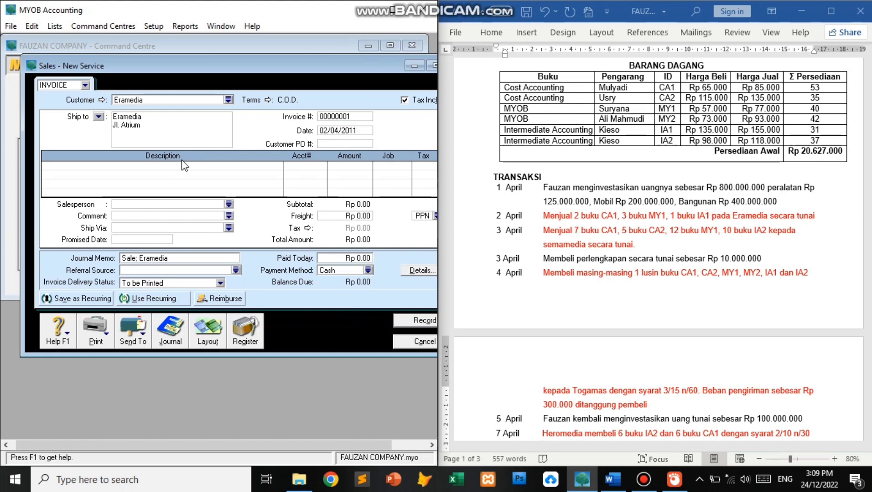
Change the invoice layout to Item
{"action": "left_click", "coordinate": [198, 337]}
{"action": "left_click", "coordinate": [95, 230]}
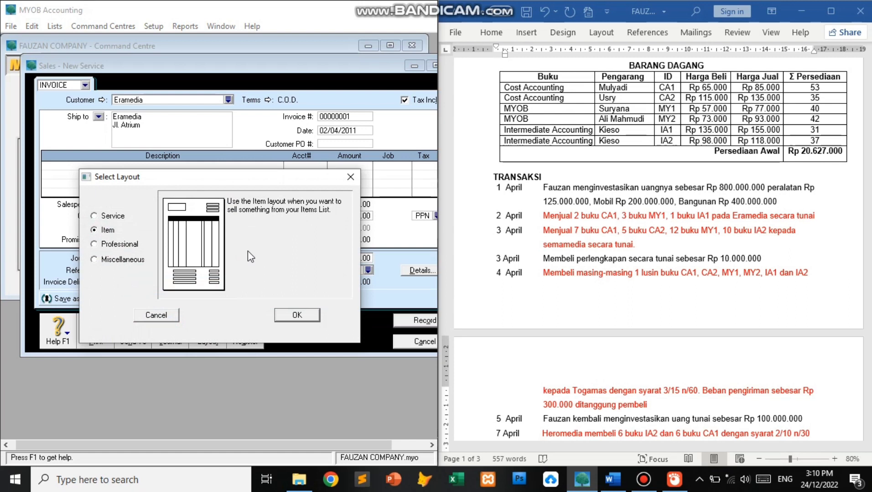
{"action": "left_click", "coordinate": [294, 315]}
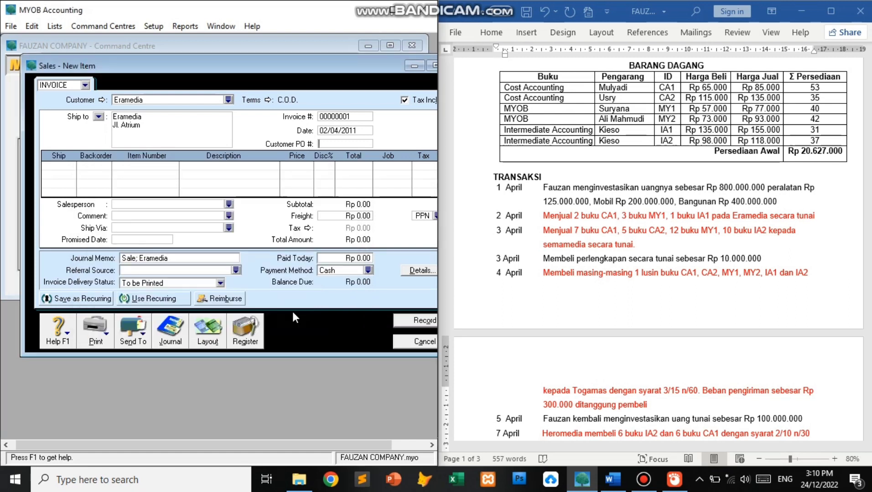
Add 2 units of item CA1 on the first invoice line and make the prices exclude tax
{"action": "left_click", "coordinate": [68, 167]}
{"action": "type", "text": "2"}
{"action": "key", "text": "Tab"}
{"action": "key", "text": "Tab"}
{"action": "key", "text": "Tab"}
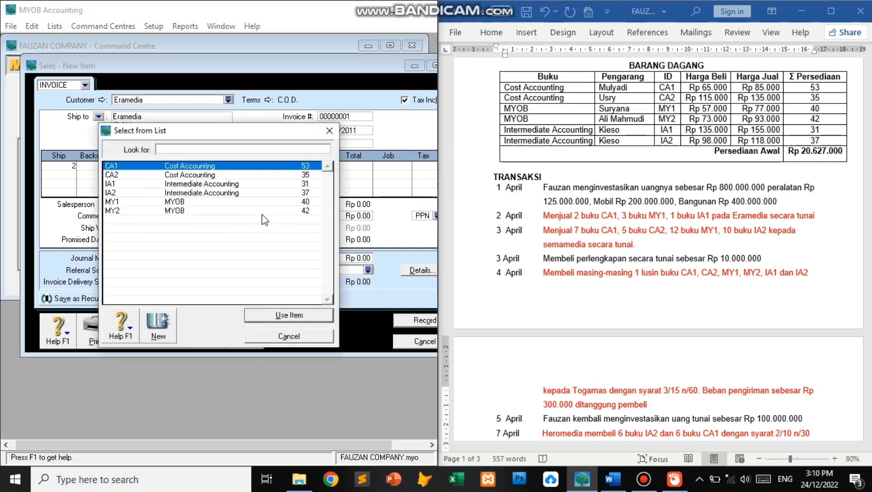
{"action": "double_click", "coordinate": [214, 167]}
{"action": "key", "text": "Tab"}
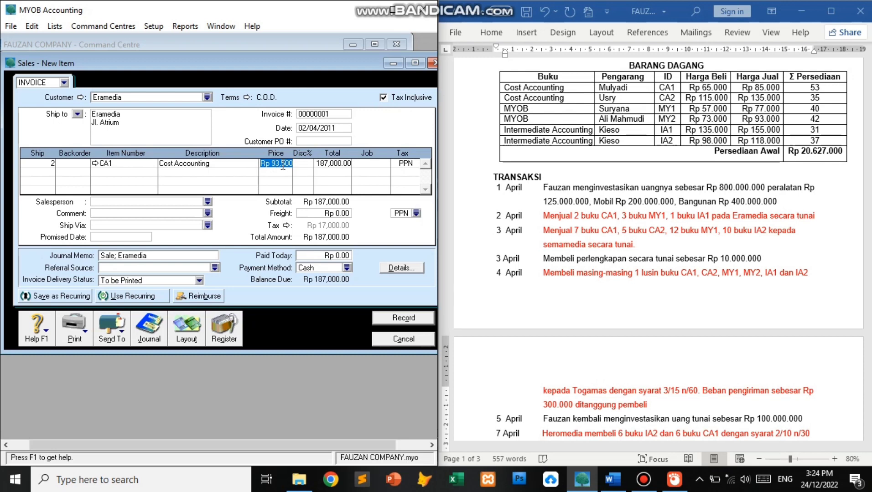
{"action": "left_click", "coordinate": [383, 98]}
Add 3 units of item MY1 on the second invoice line
{"action": "left_click", "coordinate": [49, 173]}
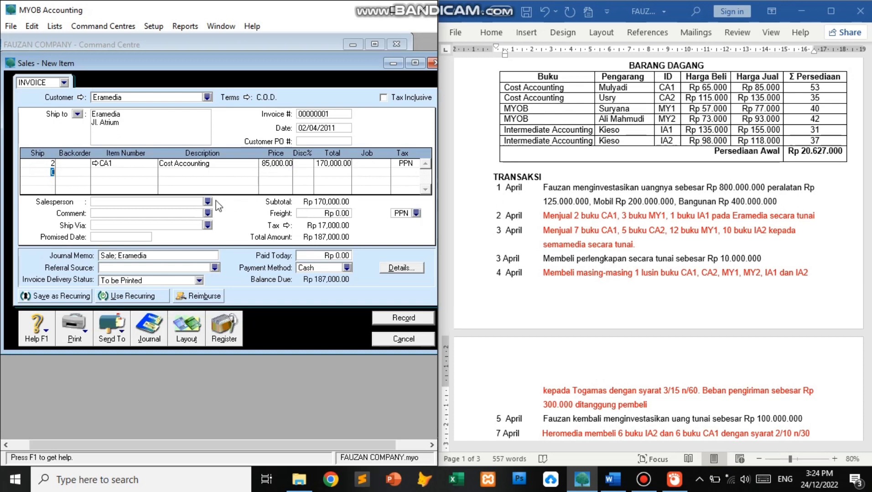
{"action": "type", "text": "3"}
{"action": "key", "text": "Tab"}
{"action": "key", "text": "Tab"}
{"action": "key", "text": "Tab"}
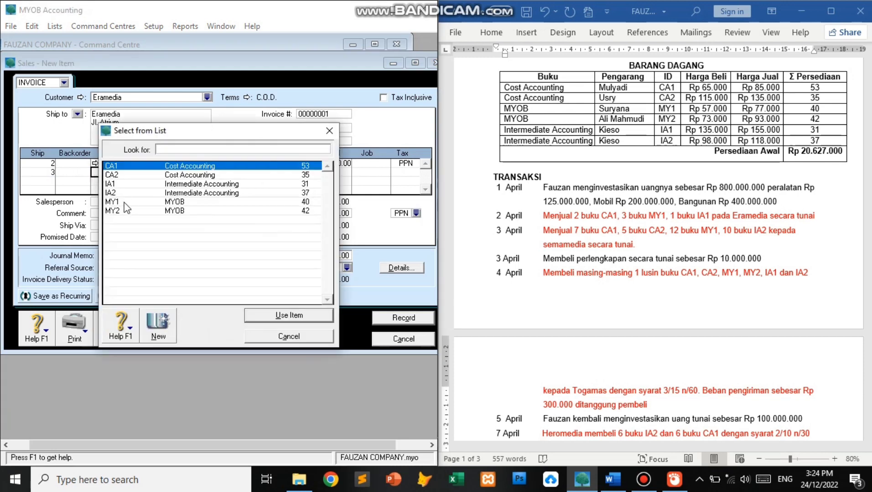
{"action": "double_click", "coordinate": [112, 202]}
{"action": "key", "text": "Tab"}
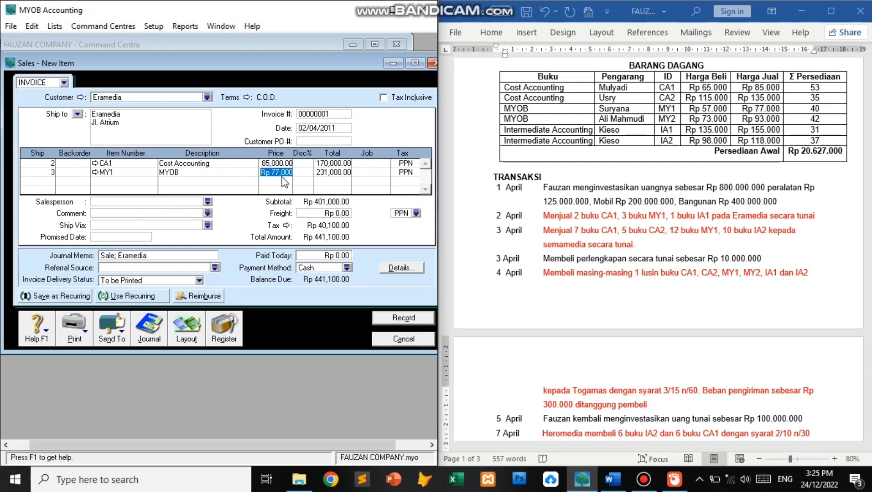
Add 1 unit of item IA1 on the third invoice line
{"action": "left_click", "coordinate": [47, 182]}
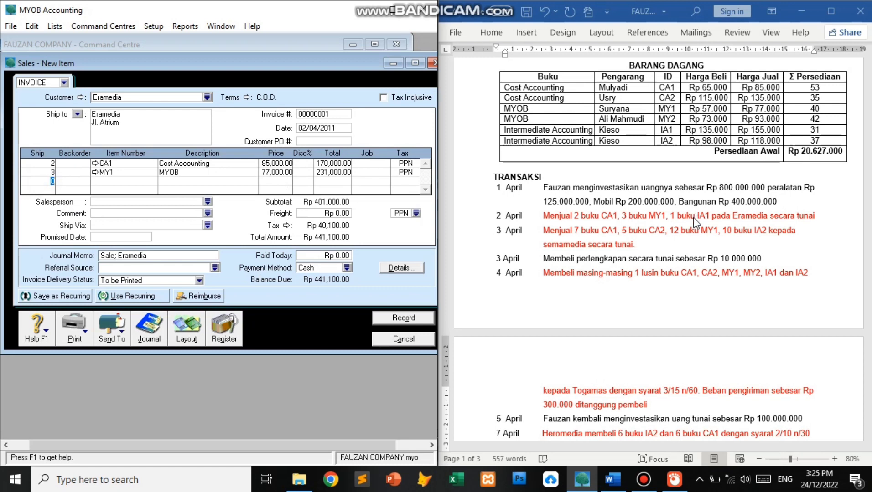
{"action": "type", "text": "1"}
{"action": "key", "text": "Tab"}
{"action": "key", "text": "Tab"}
{"action": "key", "text": "Tab"}
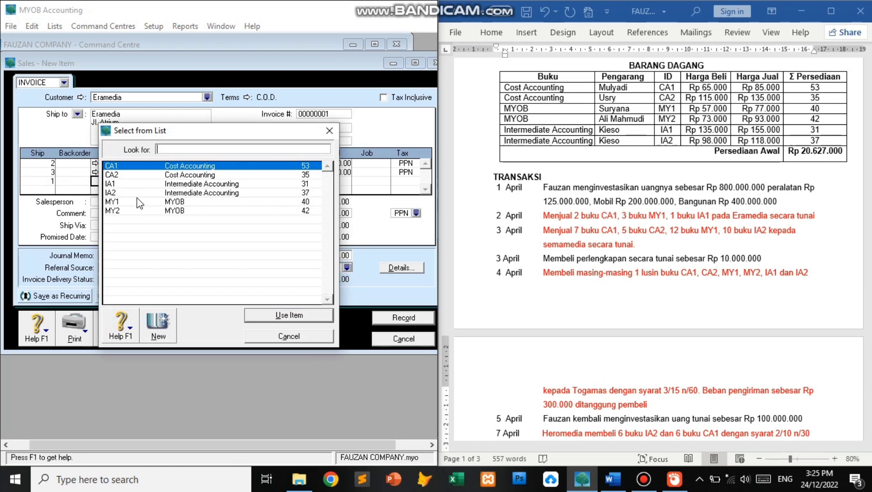
{"action": "double_click", "coordinate": [145, 184]}
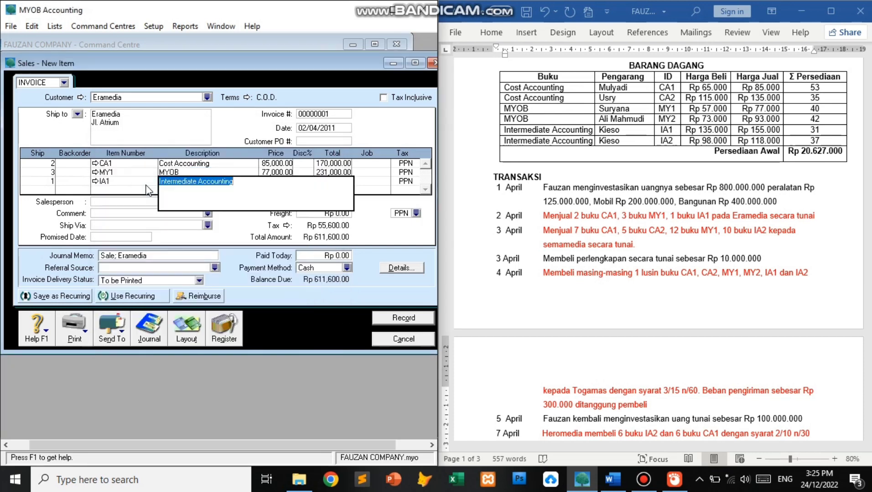
{"action": "key", "text": "Tab"}
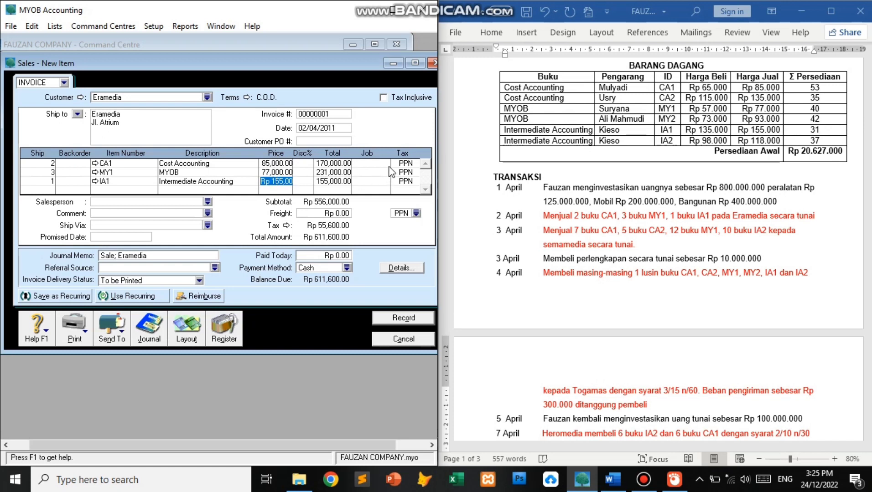
{"action": "type", "text": "55000"}
{"action": "key", "text": "Tab"}
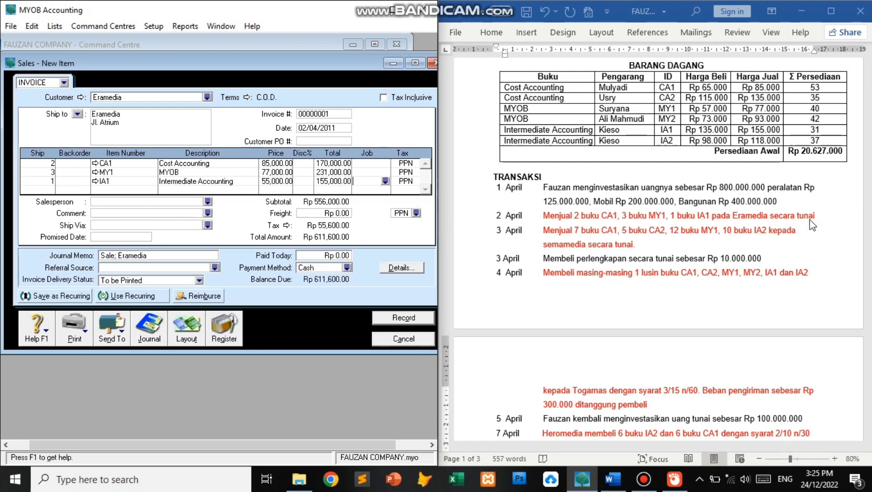
Enter Rp 611,600 as the amount paid today, with Cash as the payment method
{"action": "left_click", "coordinate": [329, 255]}
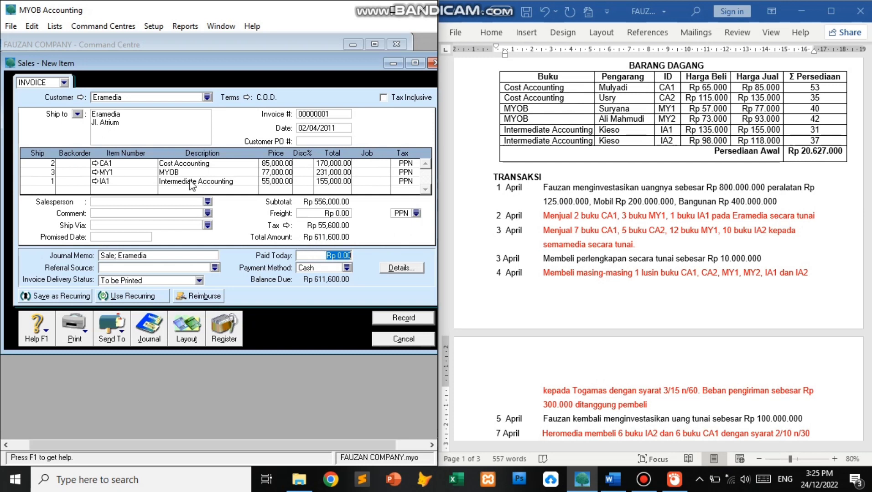
{"action": "key", "text": "BackSpace"}
{"action": "type", "text": "611600"}
{"action": "left_click", "coordinate": [342, 268]}
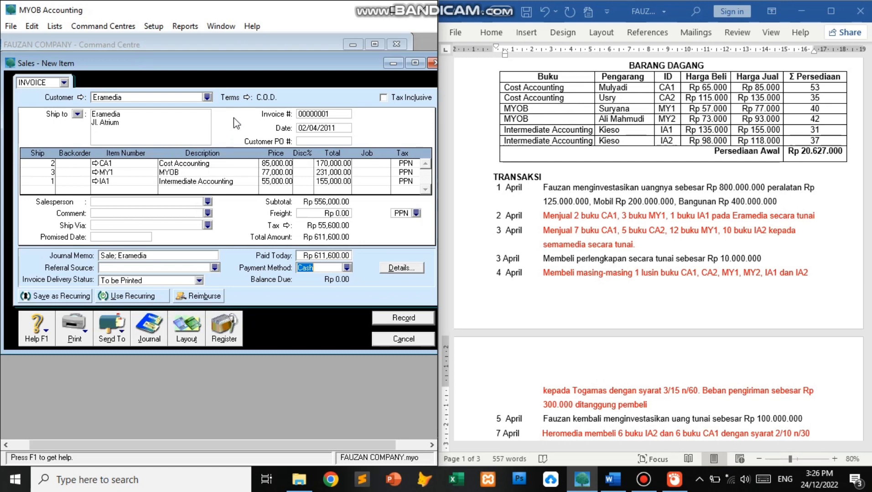
Review the journal recap of the Eramedia sale and record the invoice
{"action": "key", "text": "ctrl+r"}
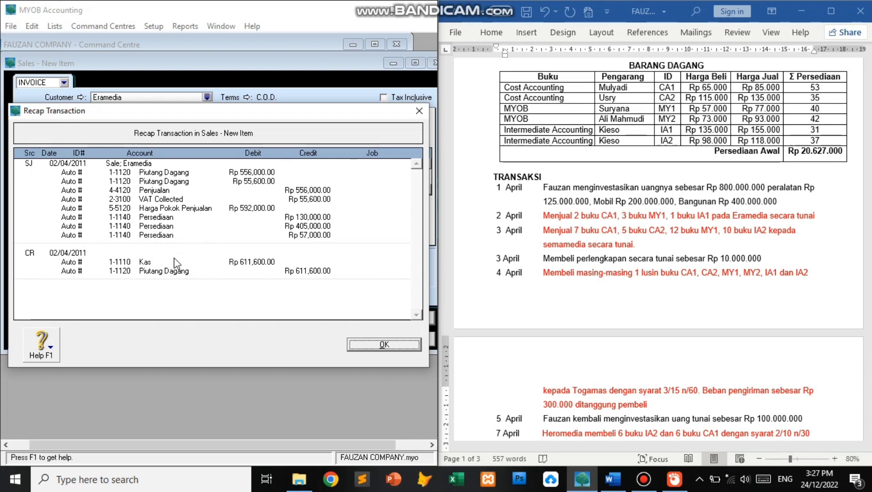
{"action": "left_click", "coordinate": [383, 345]}
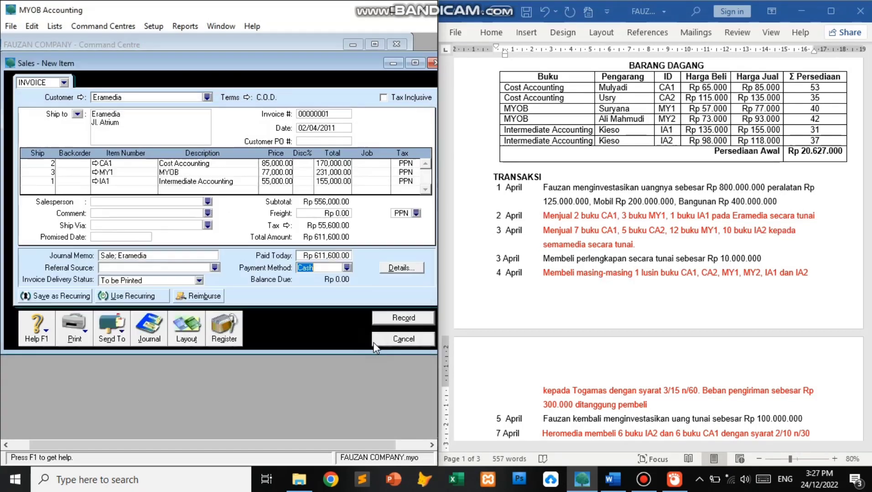
{"action": "left_click", "coordinate": [388, 317]}
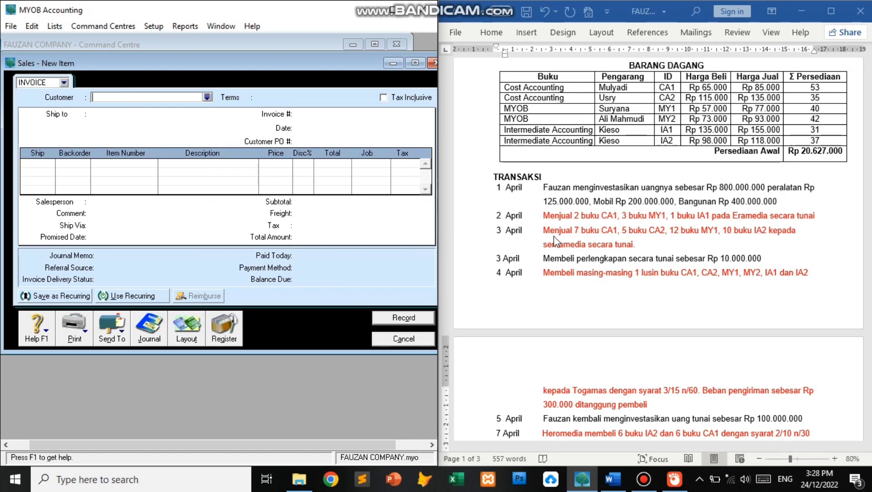
Choose Semamedia as the customer of the new invoice and date it 03/04/2011
{"action": "left_click", "coordinate": [207, 97]}
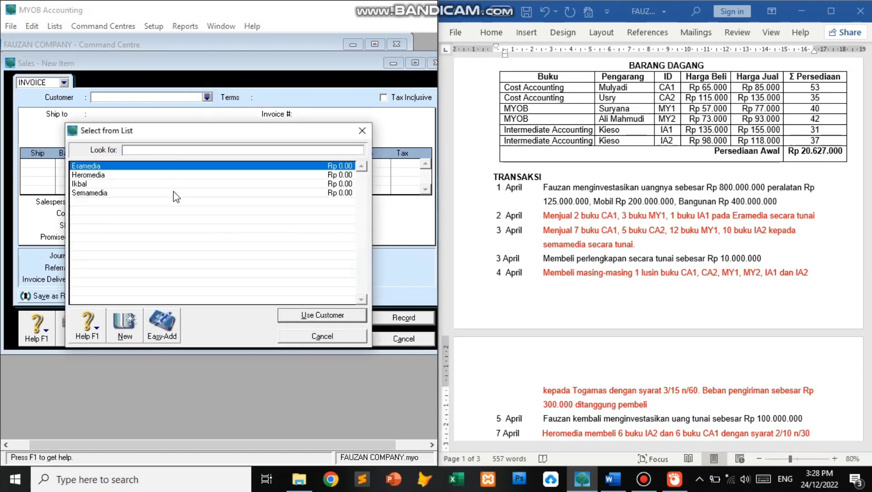
{"action": "double_click", "coordinate": [175, 193]}
{"action": "left_click", "coordinate": [306, 129]}
{"action": "left_click", "coordinate": [307, 126]}
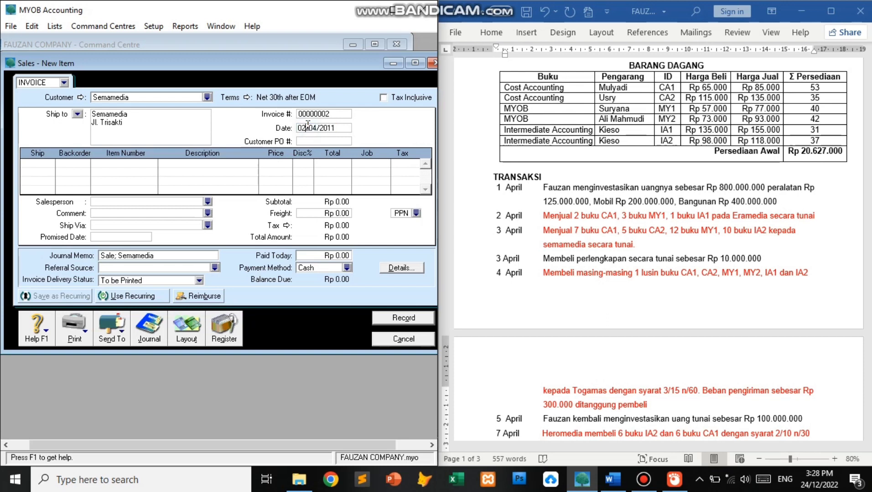
{"action": "key", "text": "BackSpace"}
{"action": "type", "text": "3"}
Set the payment terms of the Semamedia invoice to C.O.D
{"action": "left_click", "coordinate": [246, 97]}
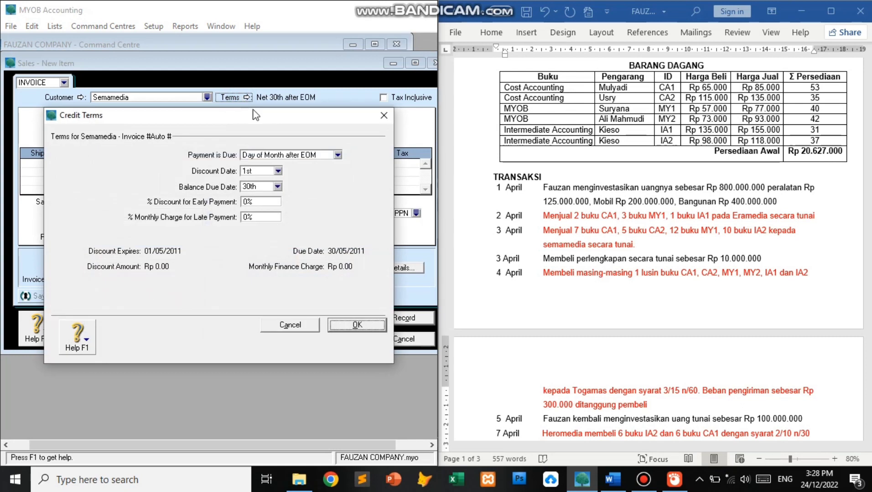
{"action": "left_click", "coordinate": [337, 155]}
{"action": "left_click", "coordinate": [315, 167]}
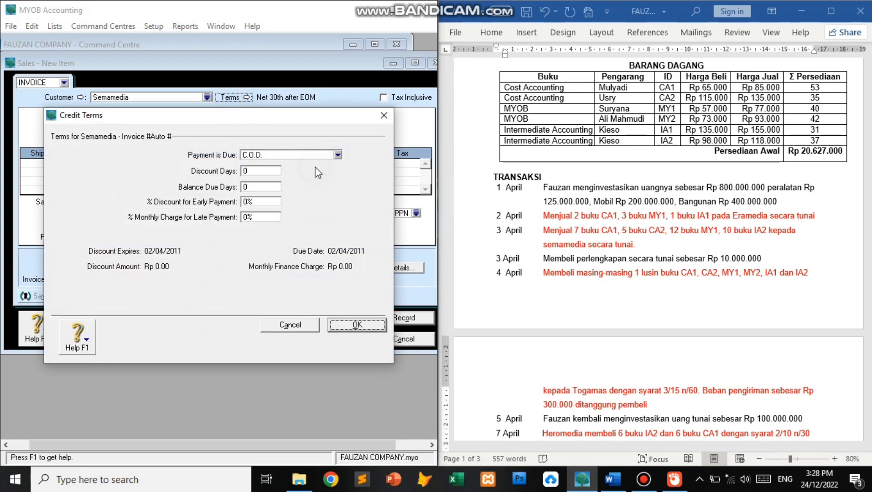
{"action": "left_click", "coordinate": [357, 326]}
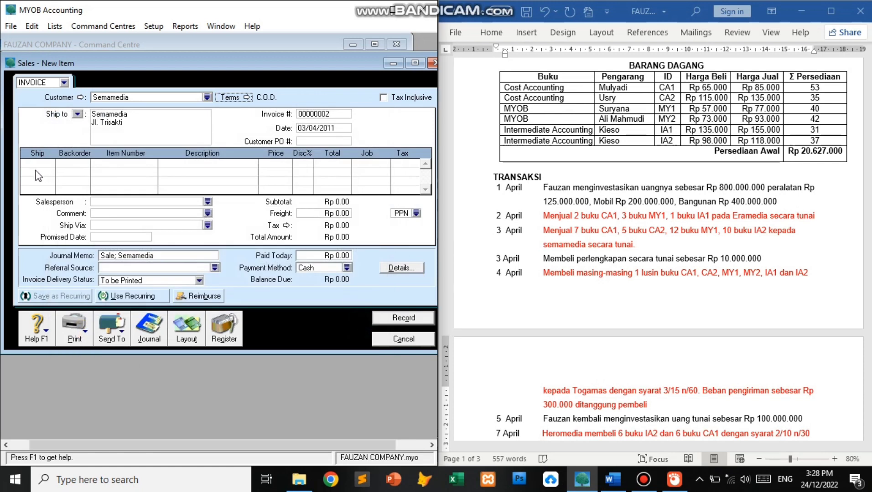
Add 7 copies of Cost Accounting CA1 as the first line of the Semamedia invoice
{"action": "left_click", "coordinate": [50, 163]}
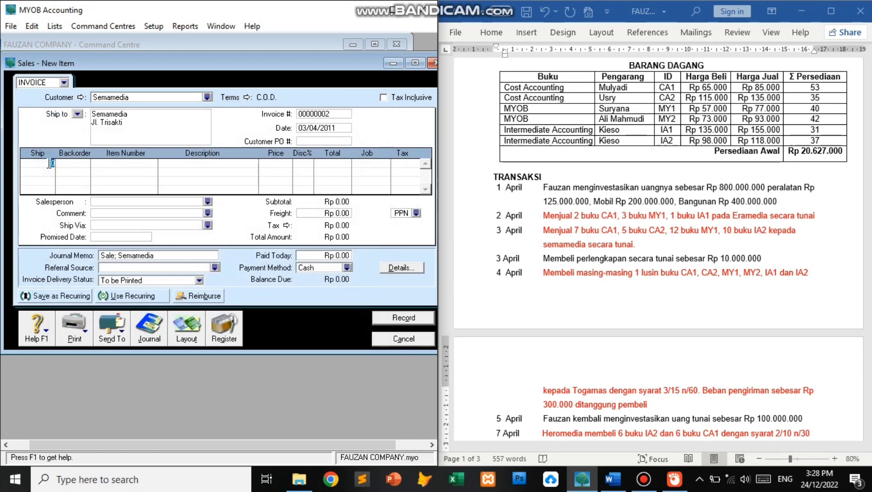
{"action": "type", "text": "7"}
{"action": "key", "text": "Tab"}
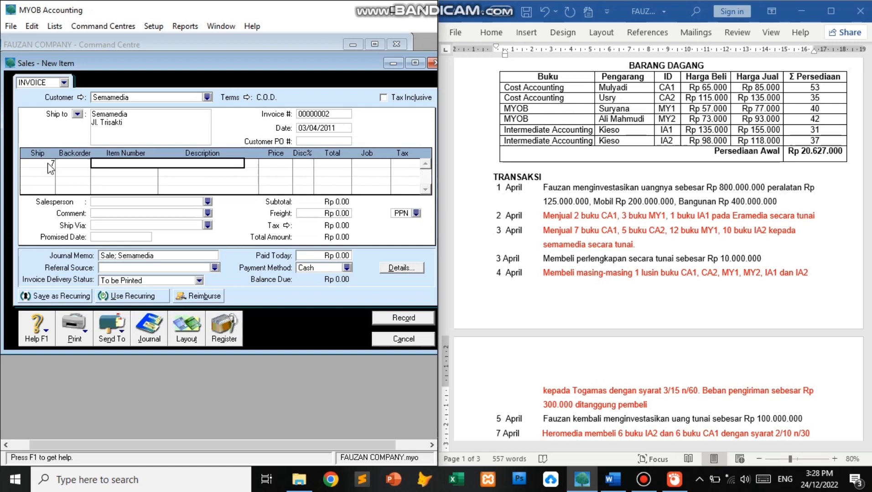
{"action": "key", "text": "Tab"}
{"action": "double_click", "coordinate": [152, 167]}
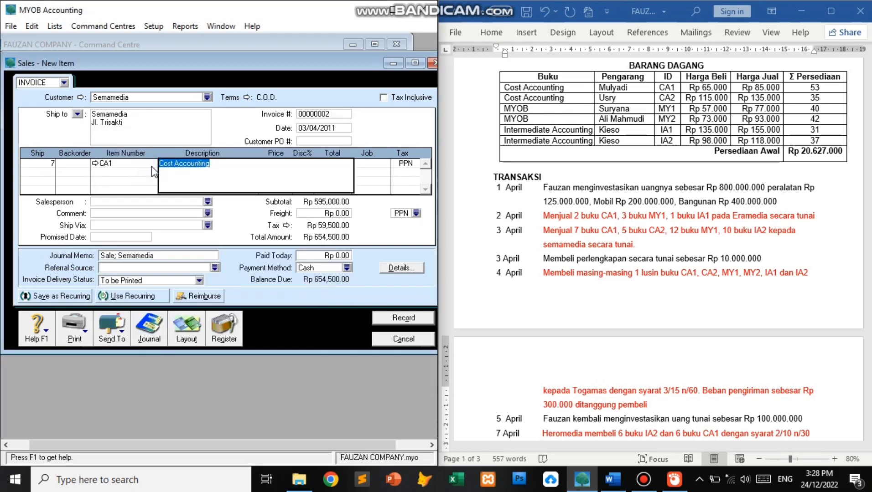
{"action": "key", "text": "Tab"}
{"action": "key", "text": "Tab"}
{"action": "key", "text": "Tab"}
{"action": "key", "text": "Tab"}
{"action": "key", "text": "Tab"}
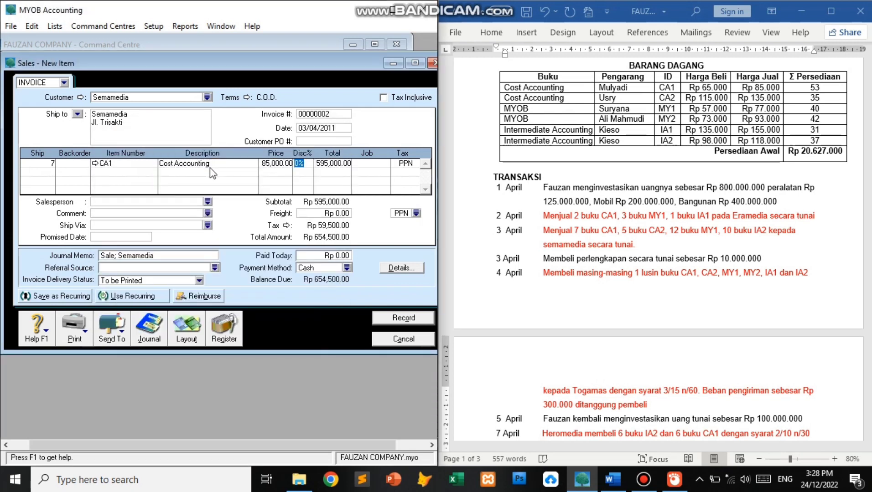
Add 5 copies of Cost Accounting CA2 as the second line of the Semamedia invoice
{"action": "key", "text": "Tab"}
{"action": "type", "text": "5"}
{"action": "key", "text": "Tab"}
{"action": "key", "text": "Tab"}
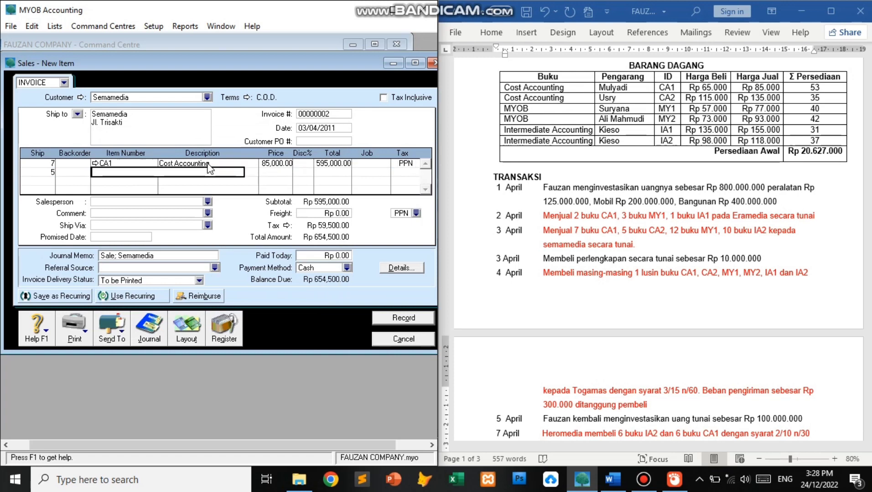
{"action": "double_click", "coordinate": [209, 174]}
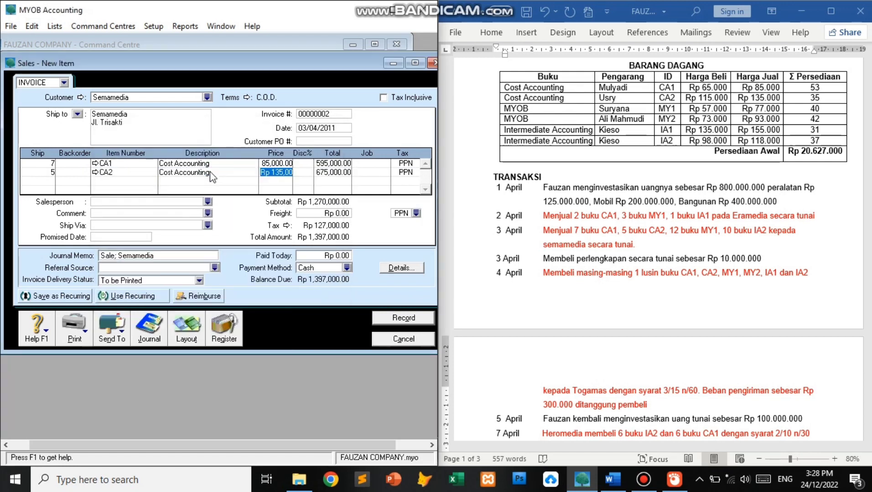
Add 12 copies of MYOB MY1 as the third line of the Semamedia invoice
{"action": "left_click", "coordinate": [44, 181]}
{"action": "type", "text": "12"}
{"action": "key", "text": "Tab"}
{"action": "key", "text": "Tab"}
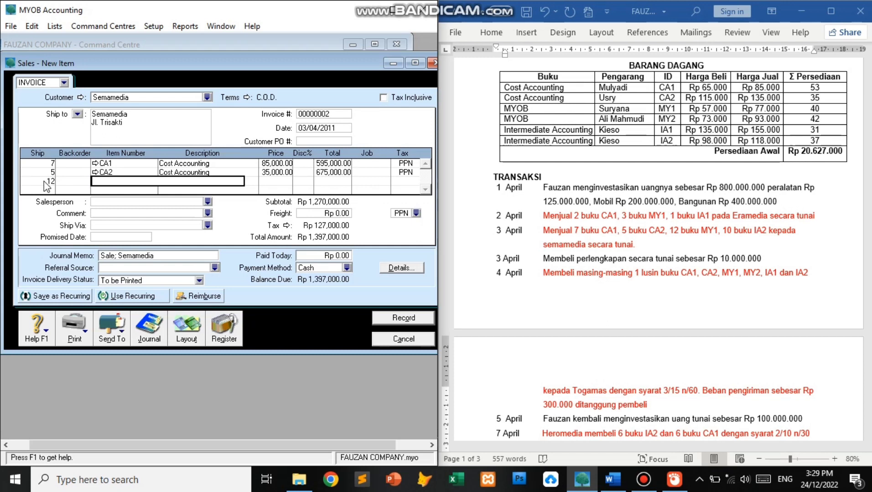
{"action": "left_click", "coordinate": [185, 201]}
{"action": "double_click", "coordinate": [184, 202]}
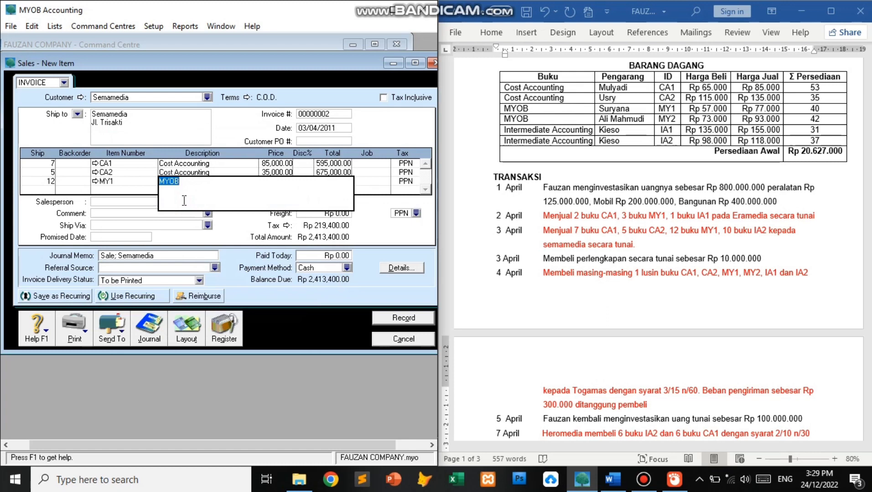
{"action": "key", "text": "Tab"}
Add 10 copies of Intermediate Accounting IA2 as the fourth line of the Semamedia invoice
{"action": "left_click", "coordinate": [43, 187]}
{"action": "type", "text": "10"}
{"action": "key", "text": "Tab"}
{"action": "key", "text": "Tab"}
{"action": "key", "text": "Tab"}
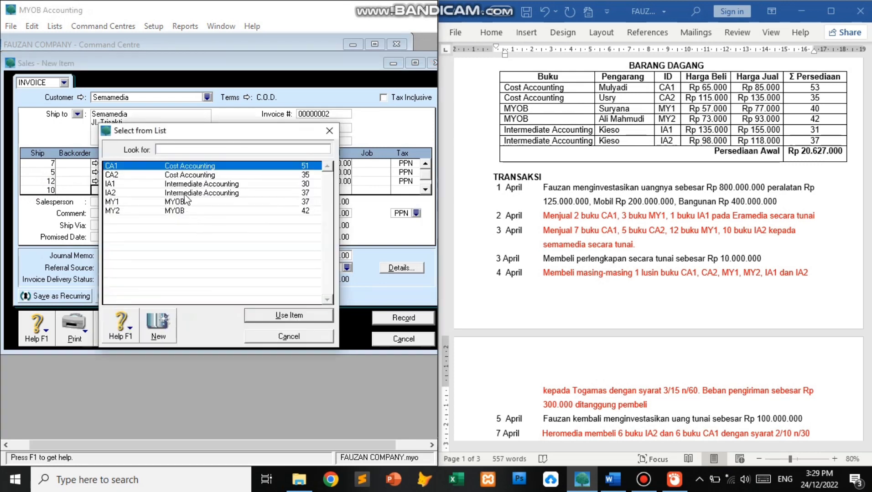
{"action": "double_click", "coordinate": [186, 194]}
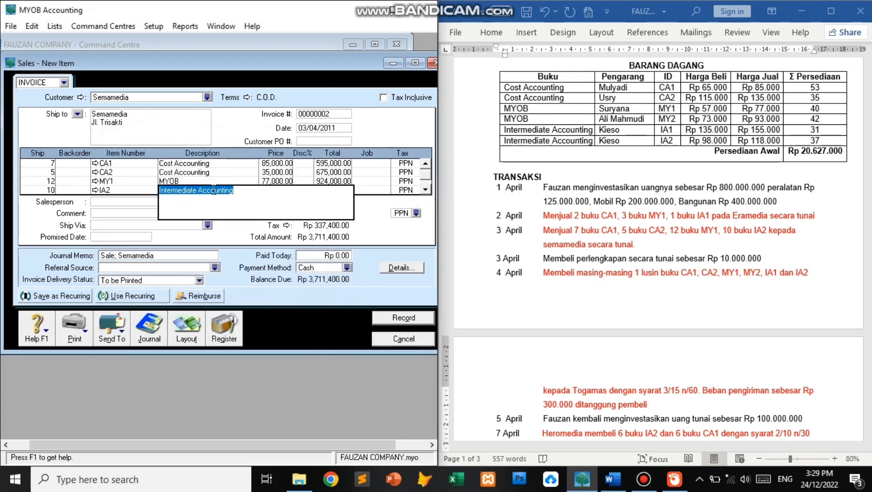
{"action": "key", "text": "Tab"}
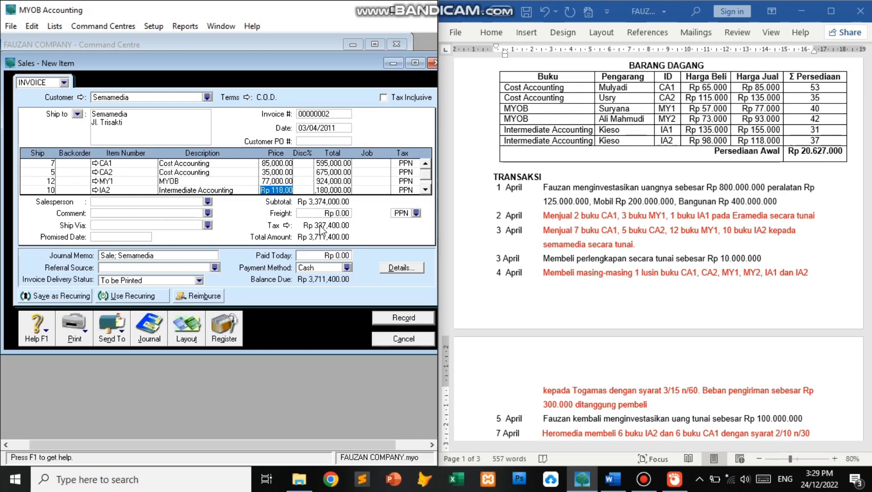
Enter Rp 3,711,400 as the amount paid today on the Semamedia invoice and record it
{"action": "left_click", "coordinate": [345, 256]}
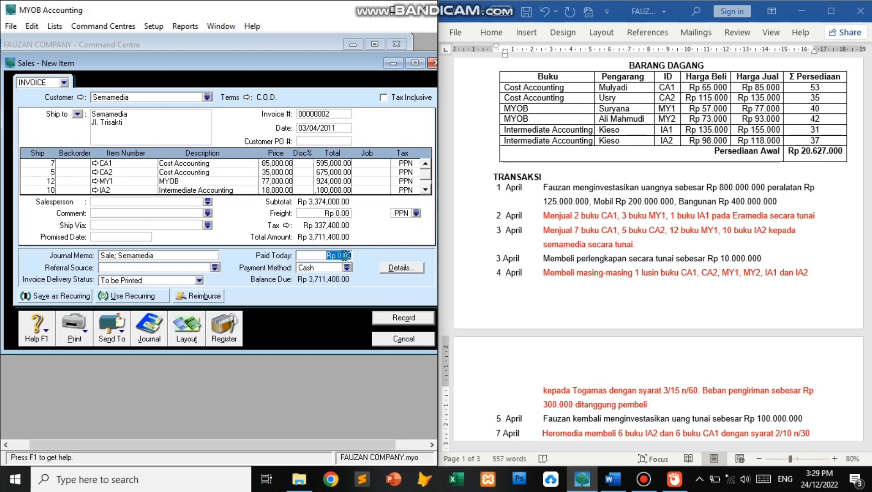
{"action": "type", "text": "3711400"}
{"action": "key", "text": "Tab"}
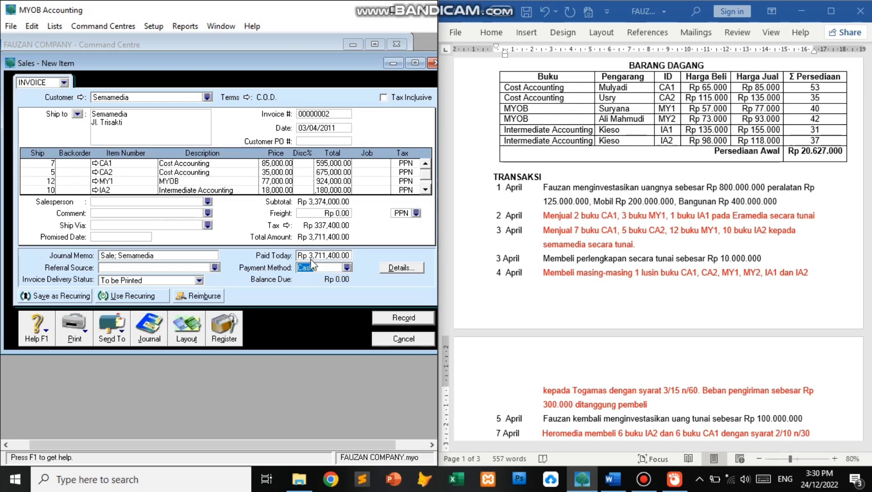
{"action": "left_click", "coordinate": [405, 322]}
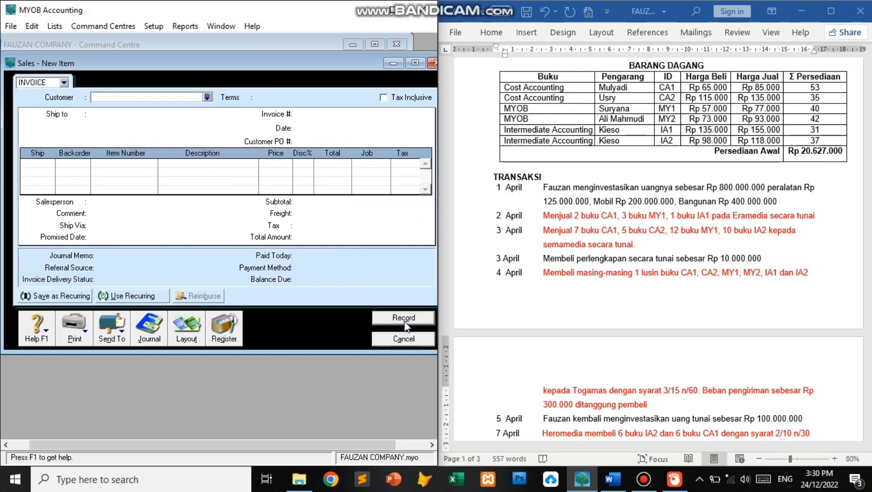
Check the 4 April transaction in the Word document, close the sales entry and start a new purchase bill in MYOB
{"action": "left_click", "coordinate": [582, 286]}
{"action": "scroll", "coordinate": [582, 287], "scroll_direction": "down", "scroll_amount": 5}
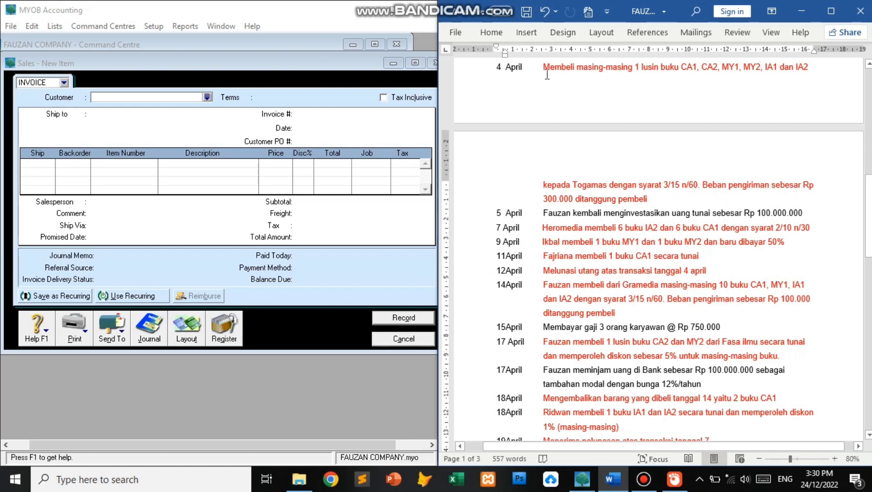
{"action": "left_click", "coordinate": [396, 339]}
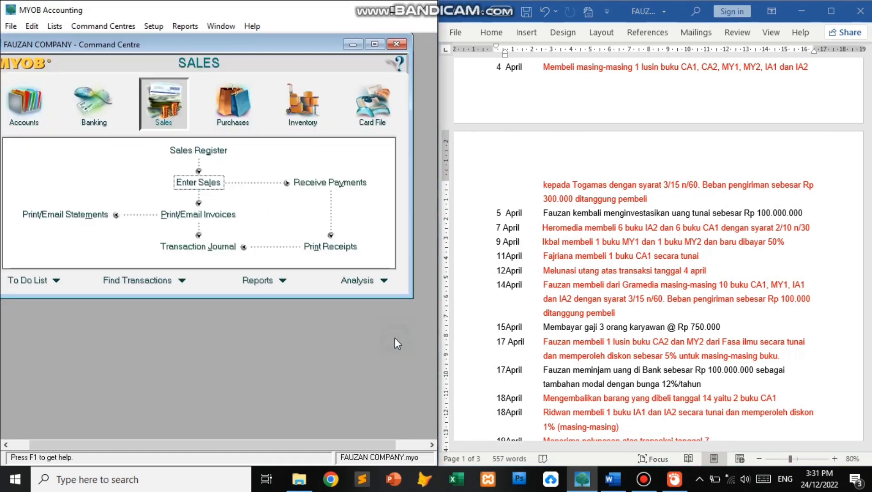
{"action": "left_click", "coordinate": [223, 109]}
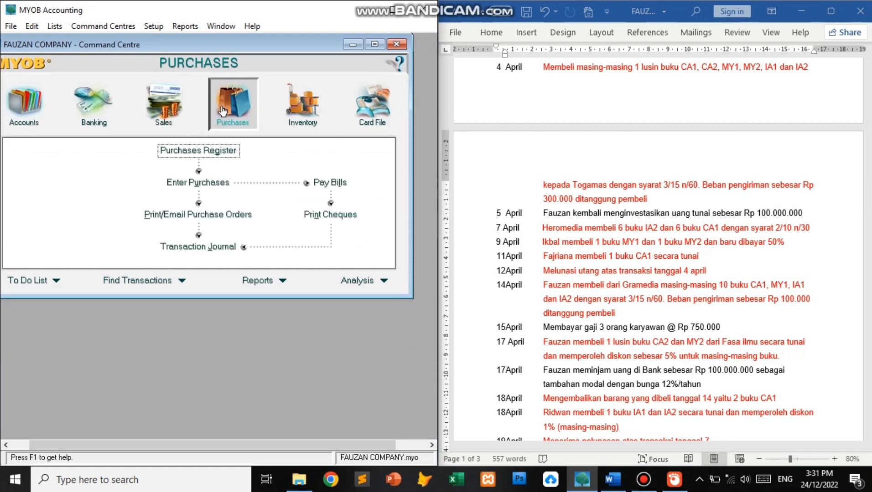
{"action": "left_click", "coordinate": [219, 184]}
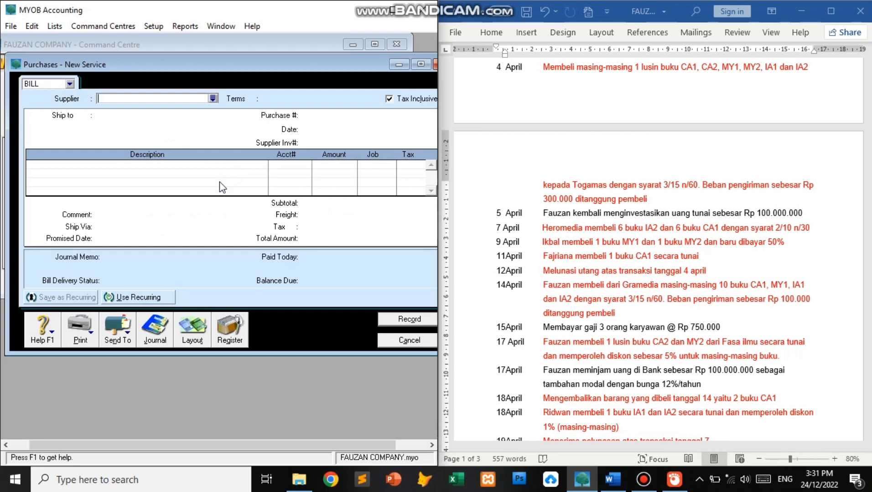
Choose Togamas as the supplier of the new bill and date it 04/04/2011
{"action": "left_click", "coordinate": [213, 99]}
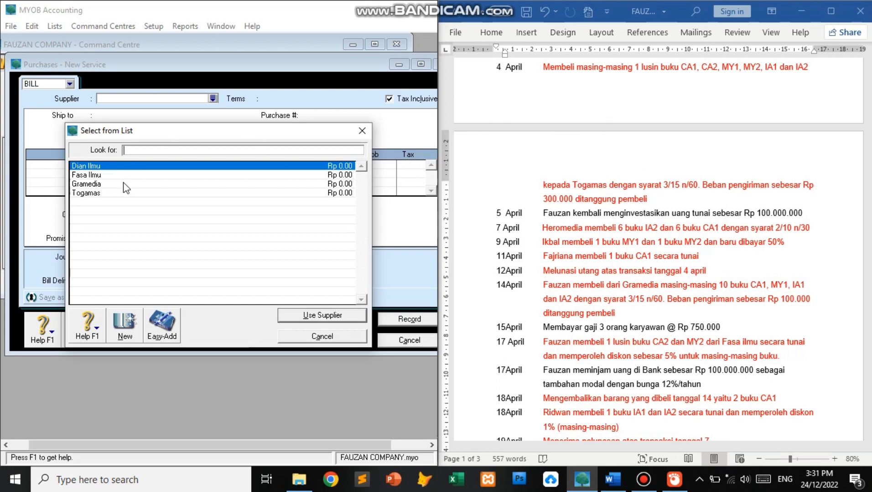
{"action": "left_click", "coordinate": [119, 193]}
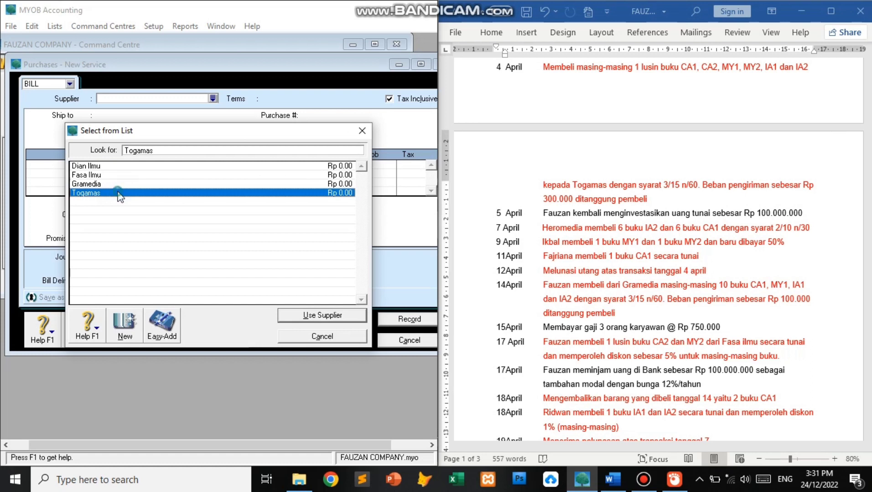
{"action": "double_click", "coordinate": [120, 194]}
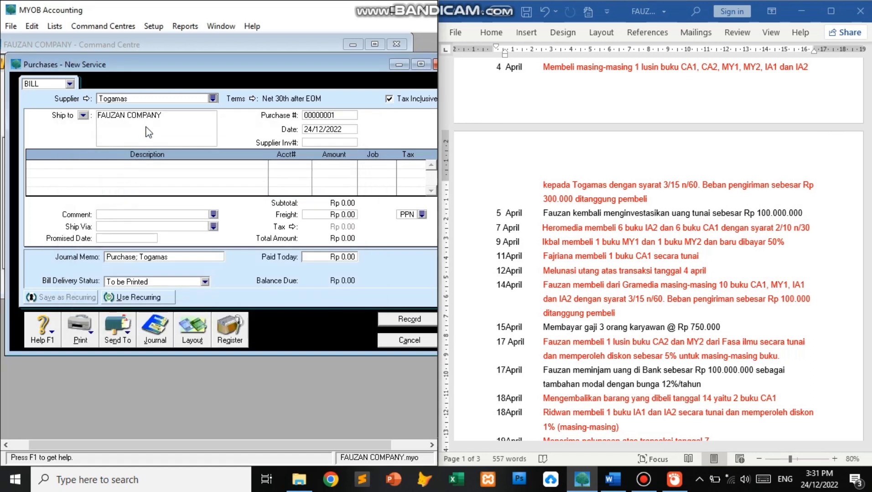
{"action": "left_click", "coordinate": [319, 130]}
{"action": "key", "text": "BackSpace"}
{"action": "type", "text": "4/04/2011"}
{"action": "key", "text": "Tab"}
Set the Togamas bill's terms to payment in a given number of days: 15 discount days, 60 balance due days and 3% early-payment discount
{"action": "left_click", "coordinate": [253, 98]}
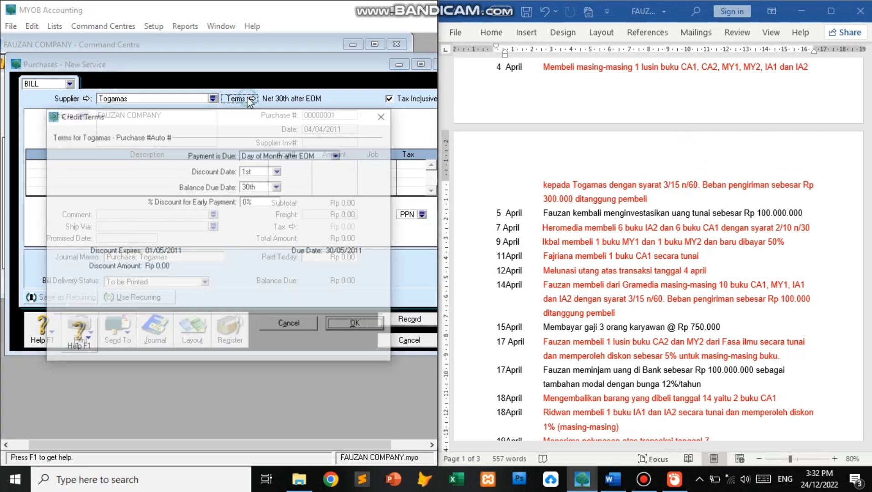
{"action": "left_click", "coordinate": [338, 155]}
{"action": "left_click", "coordinate": [315, 183]}
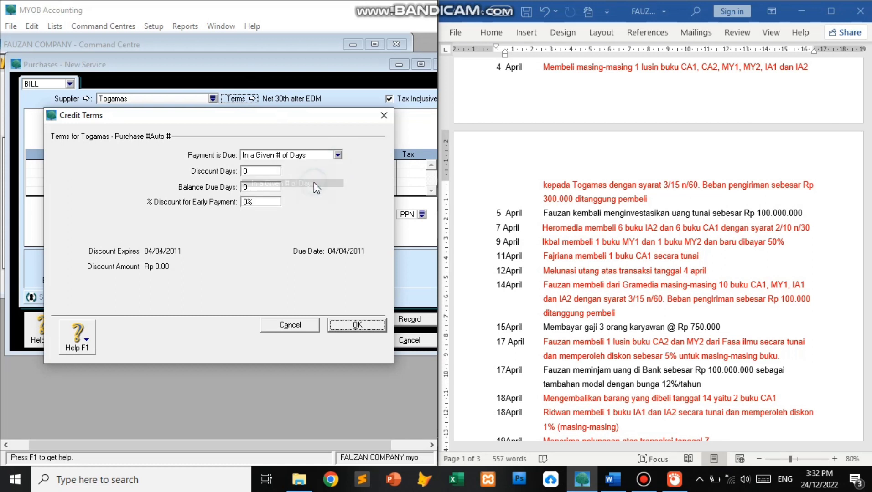
{"action": "left_click", "coordinate": [279, 173]}
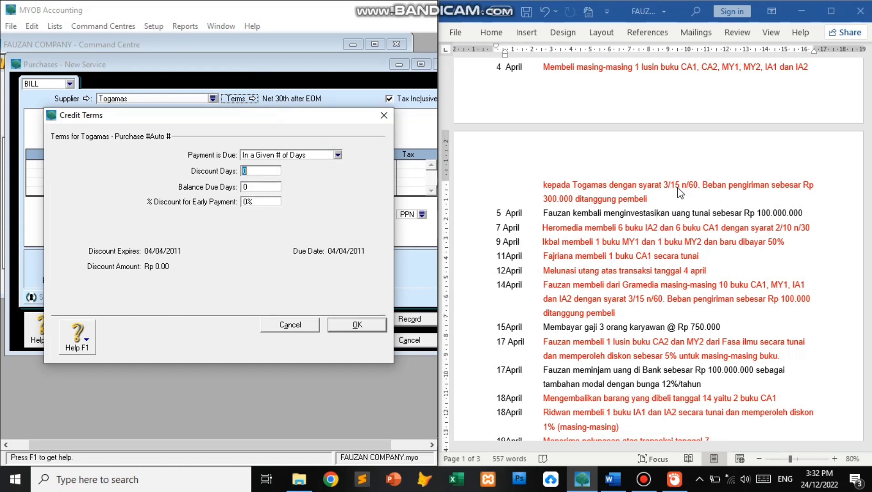
{"action": "type", "text": "15"}
{"action": "key", "text": "Tab"}
{"action": "type", "text": "60"}
{"action": "left_click", "coordinate": [246, 201]}
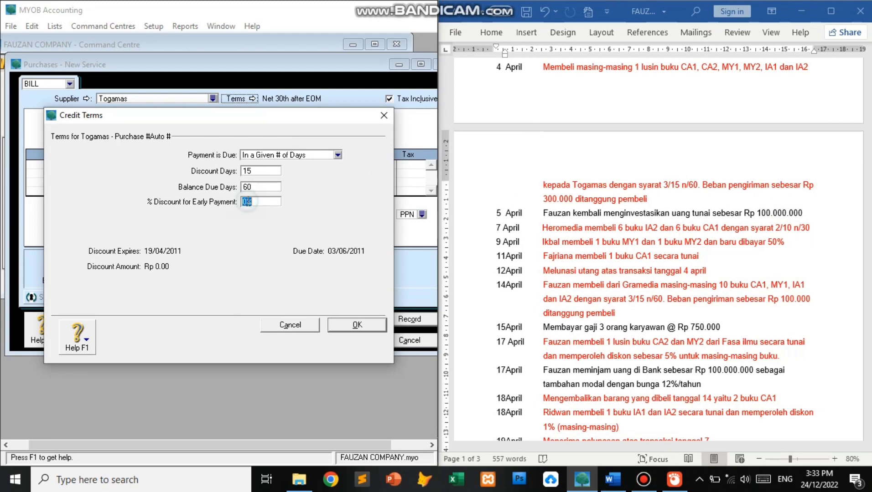
{"action": "type", "text": "3"}
{"action": "left_click", "coordinate": [366, 325]}
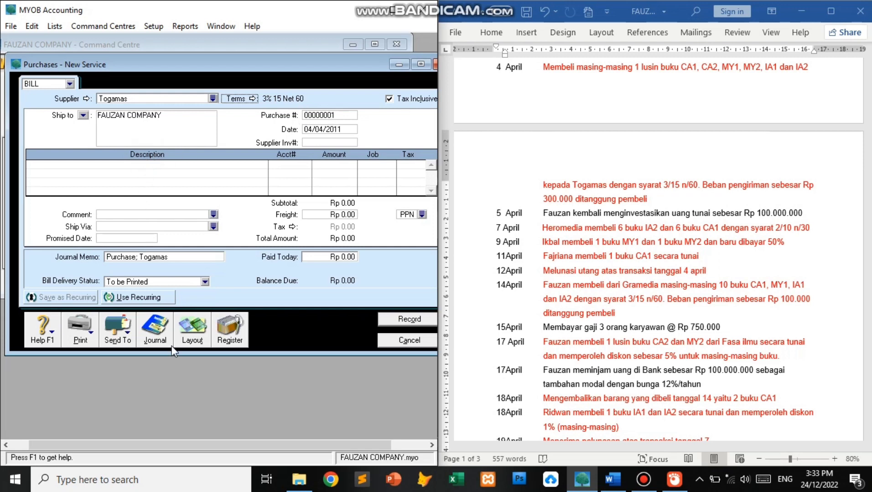
Change the layout of the Togamas purchase bill to Item
{"action": "left_click", "coordinate": [190, 340]}
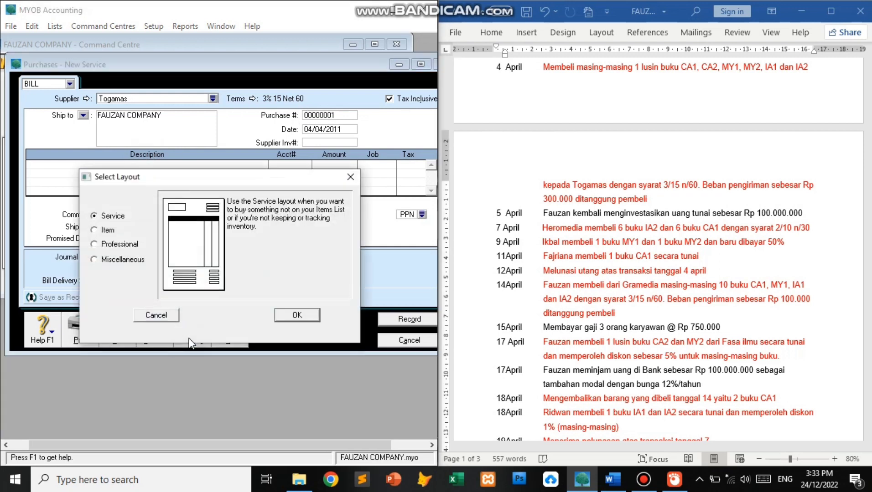
{"action": "left_click", "coordinate": [99, 230]}
{"action": "left_click", "coordinate": [305, 315]}
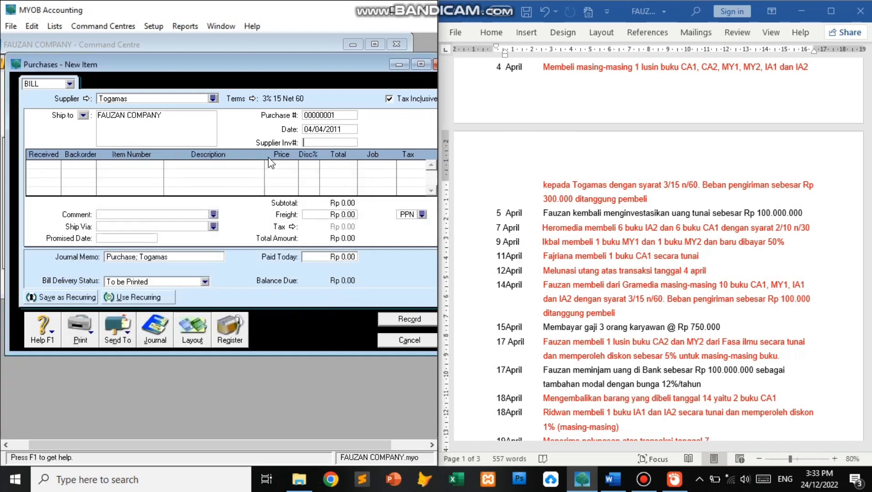
Add 12 received copies of Cost Accounting CA1 to the Togamas bill at the listed purchase price of Rp 65,000
{"action": "left_click", "coordinate": [57, 165]}
{"action": "key", "text": "Tab"}
{"action": "key", "text": "Tab"}
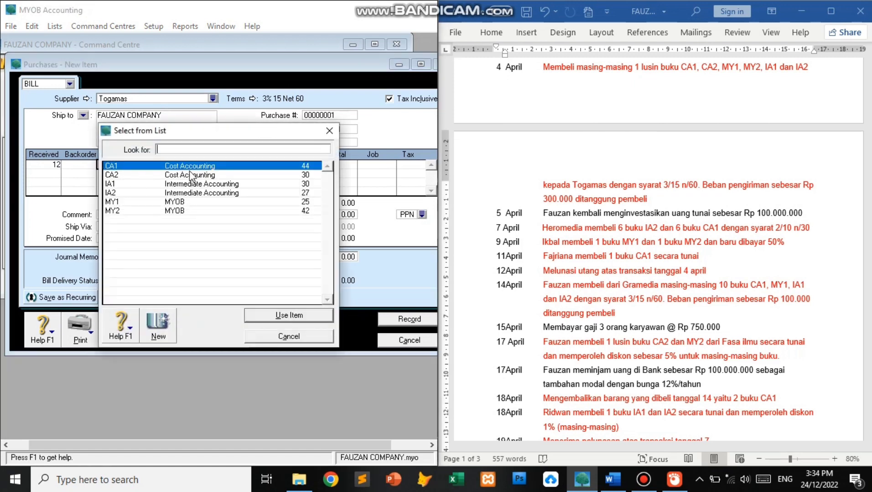
{"action": "double_click", "coordinate": [197, 166]}
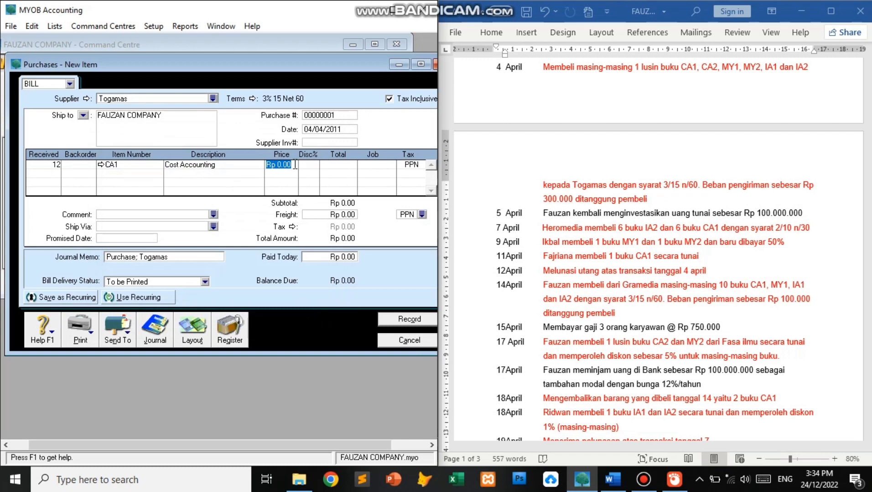
{"action": "left_click", "coordinate": [798, 306]}
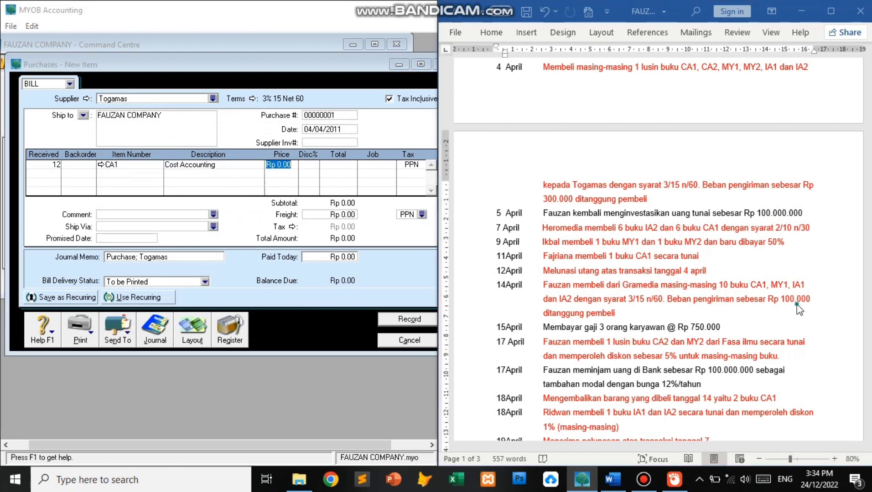
{"action": "scroll", "coordinate": [698, 124], "scroll_direction": "up", "scroll_amount": 5}
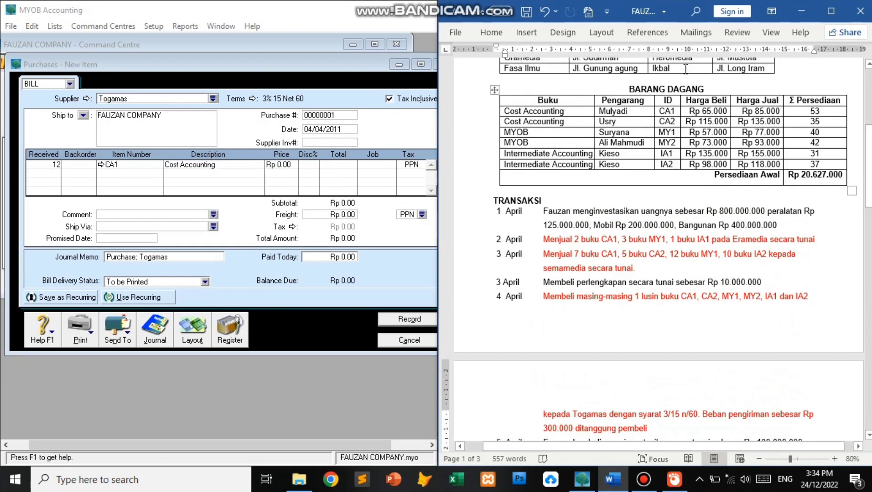
{"action": "left_click", "coordinate": [289, 166]}
{"action": "type", "text": "65000"}
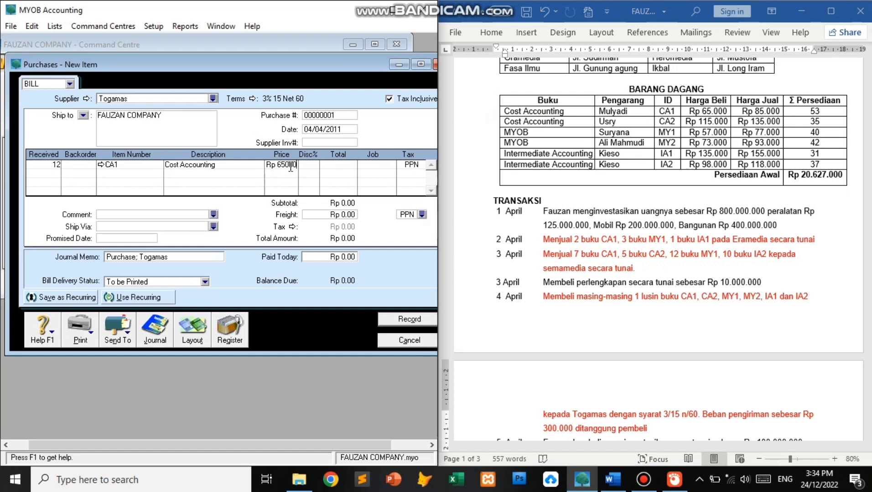
{"action": "key", "text": "Tab"}
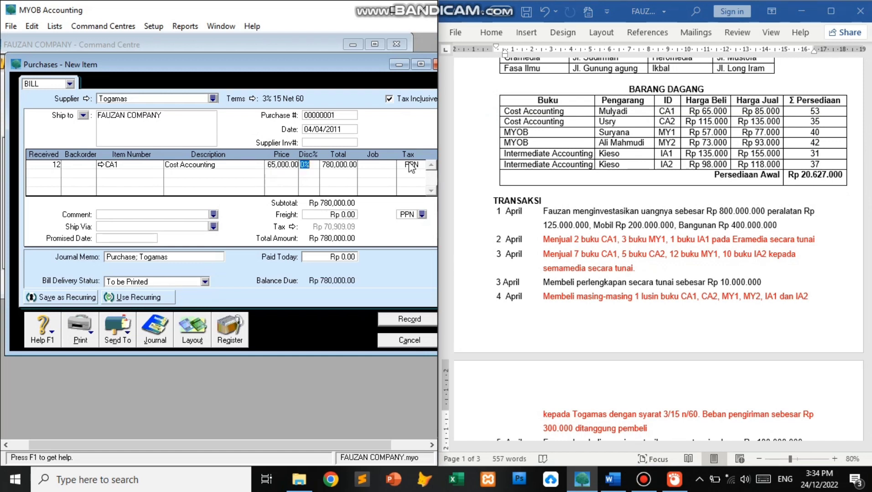
Add 12 received copies of Cost Accounting CA2 to the Togamas bill at a purchase price of Rp 115,000
{"action": "left_click", "coordinate": [52, 176]}
{"action": "type", "text": "14"}
{"action": "key", "text": "Tab"}
{"action": "key", "text": "Tab"}
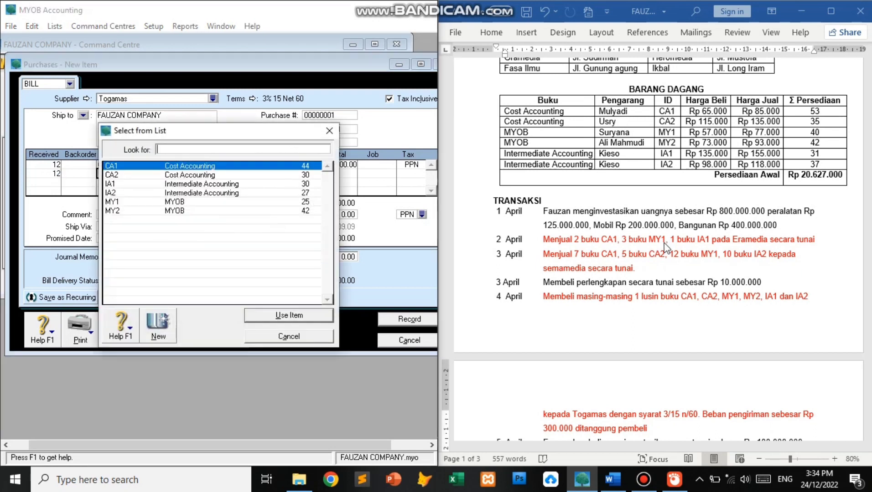
{"action": "double_click", "coordinate": [191, 175]}
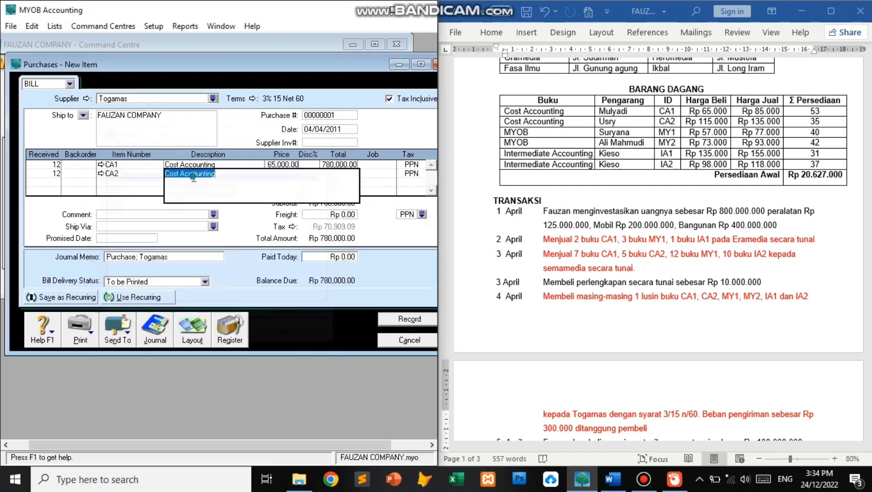
{"action": "key", "text": "Tab"}
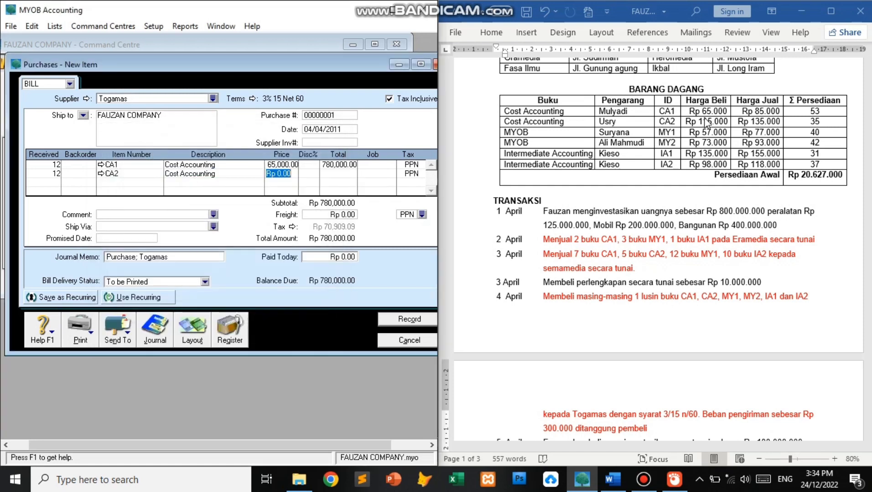
{"action": "type", "text": "115000"}
{"action": "key", "text": "Tab"}
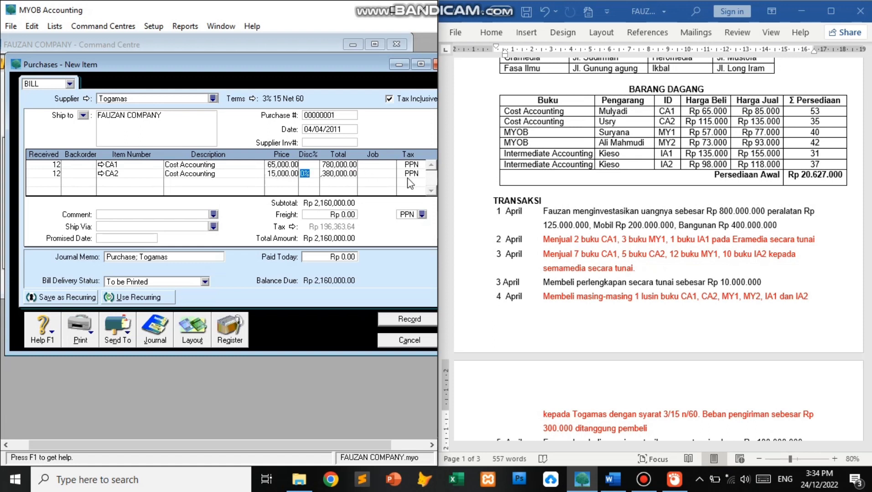
Add 12 received copies of MYOB book MY1 to the Togamas bill at a purchase price of Rp 57,000
{"action": "left_click", "coordinate": [55, 183]}
{"action": "type", "text": "12"}
{"action": "key", "text": "Tab"}
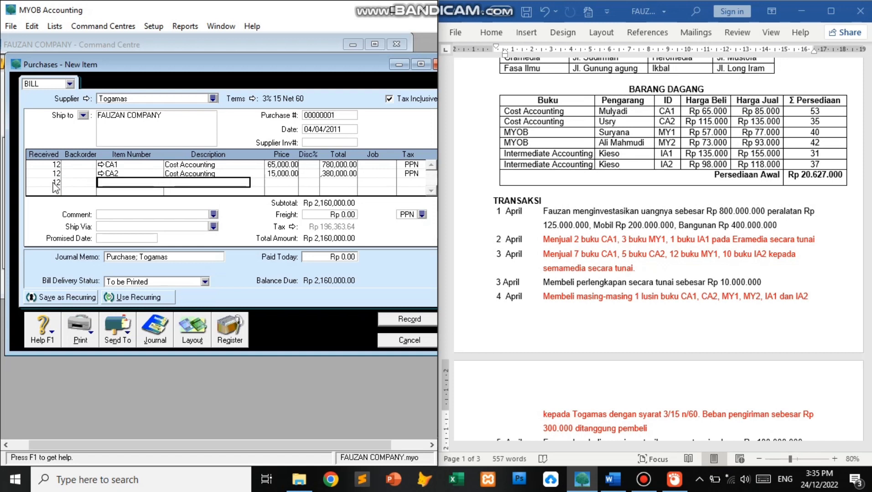
{"action": "key", "text": "Tab"}
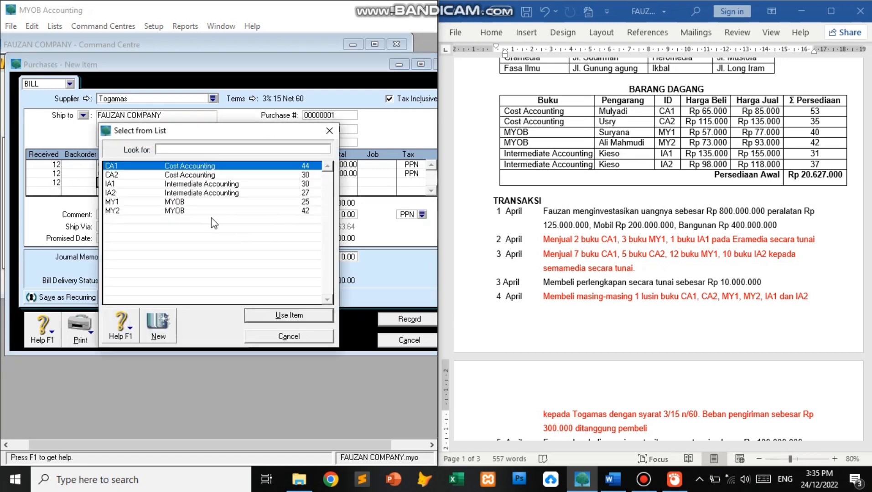
{"action": "double_click", "coordinate": [204, 202]}
{"action": "key", "text": "Tab"}
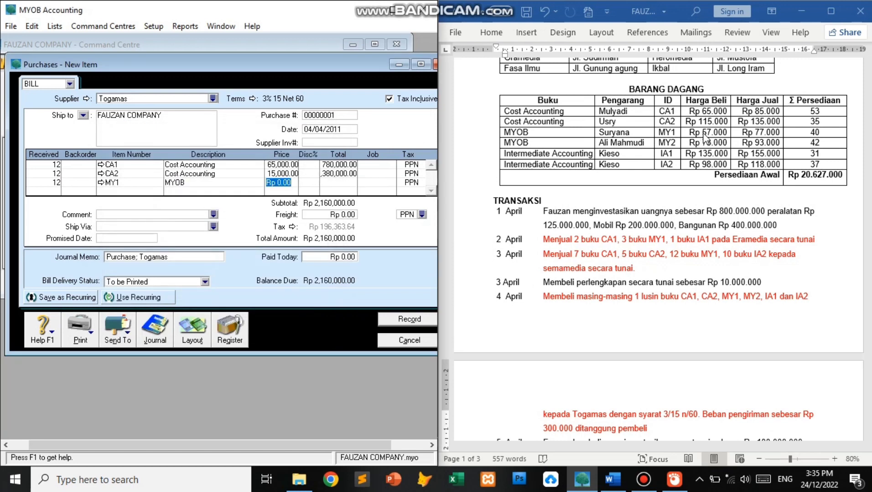
{"action": "type", "text": "57000"}
{"action": "key", "text": "Tab"}
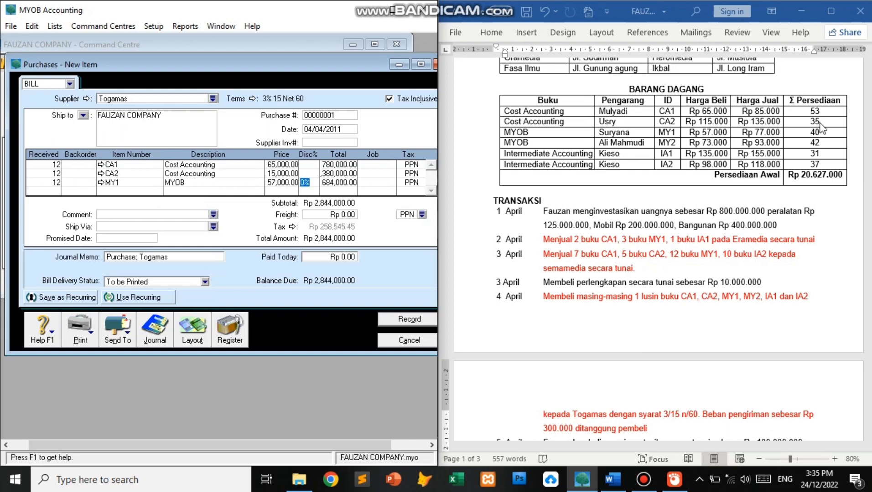
Add 12 received copies of MYOB book MY2 to the Togamas bill at a purchase price of Rp 73,000
{"action": "left_click", "coordinate": [58, 191]}
{"action": "left_click", "coordinate": [118, 191]}
{"action": "double_click", "coordinate": [151, 210]}
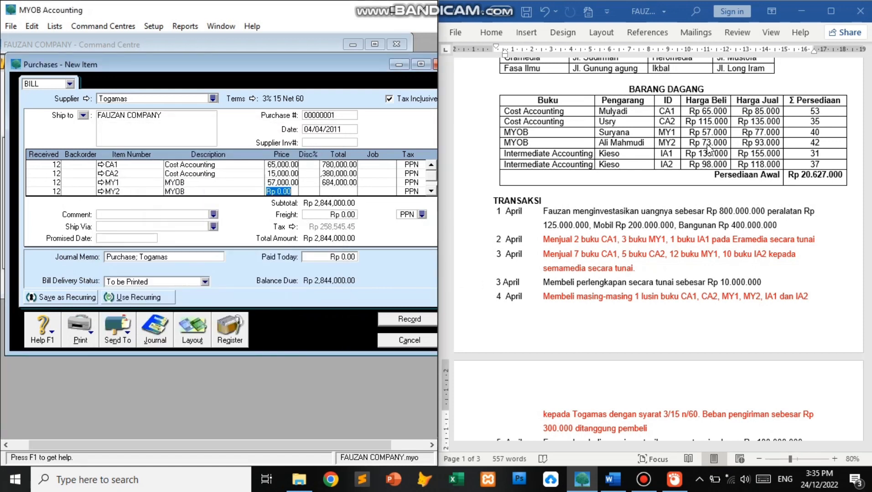
{"action": "type", "text": "730000"}
{"action": "key", "text": "Tab"}
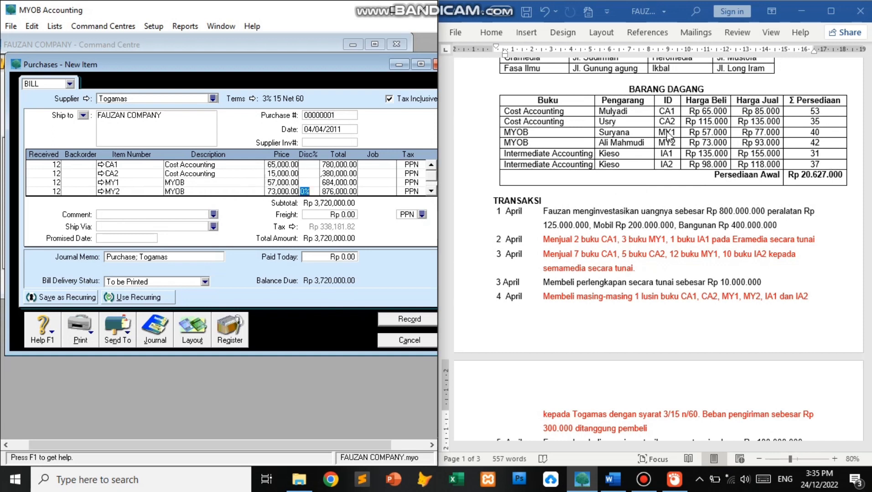
Add 12 received copies of Intermediate Accounting IA1 to the Togamas bill at a purchase price of Rp 135,000
{"action": "left_click", "coordinate": [431, 191]}
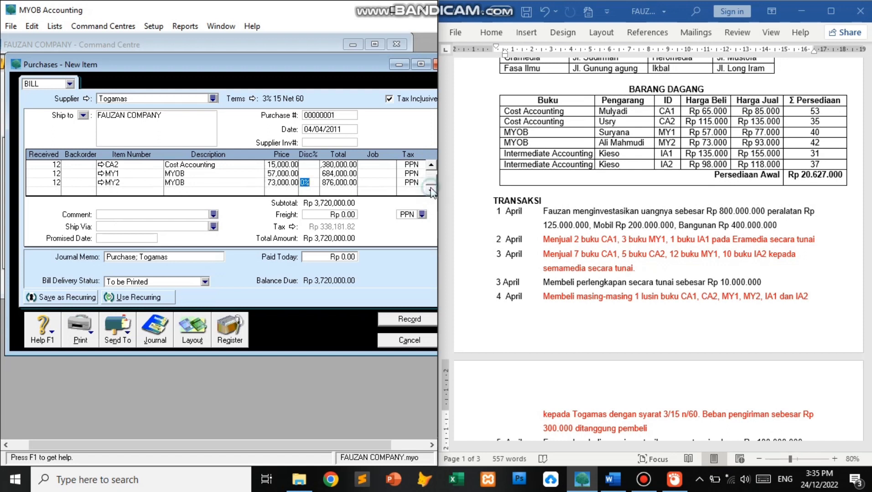
{"action": "left_click", "coordinate": [56, 190]}
{"action": "type", "text": "12"}
{"action": "key", "text": "Tab"}
{"action": "key", "text": "Tab"}
{"action": "type", "text": "IA1"}
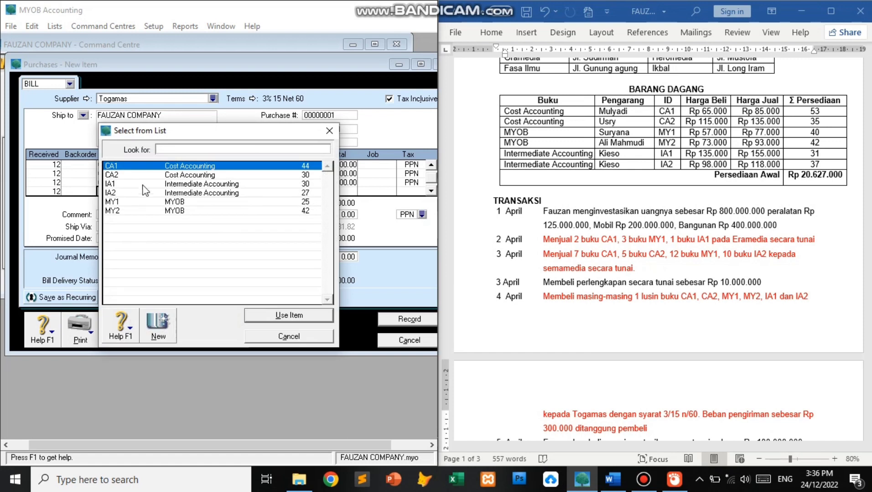
{"action": "left_click", "coordinate": [151, 184]}
{"action": "left_click", "coordinate": [151, 184]}
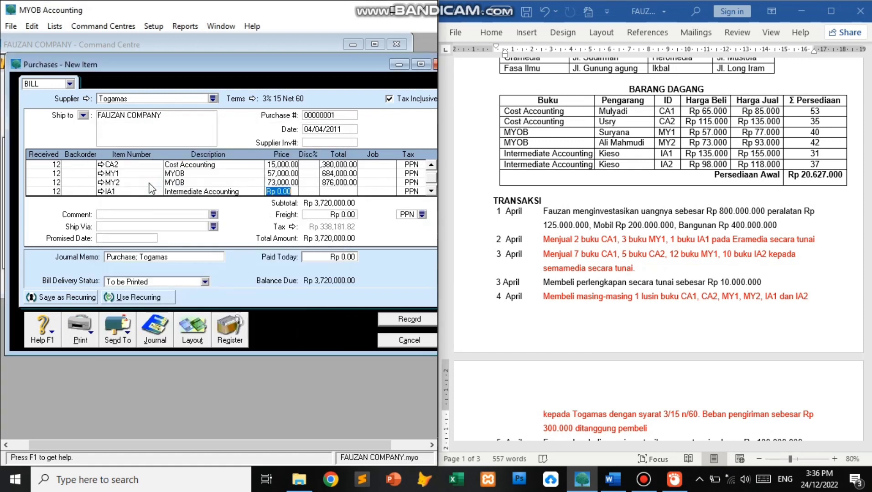
{"action": "type", "text": "135000"}
{"action": "key", "text": "Tab"}
{"action": "key", "text": "Tab"}
{"action": "key", "text": "Tab"}
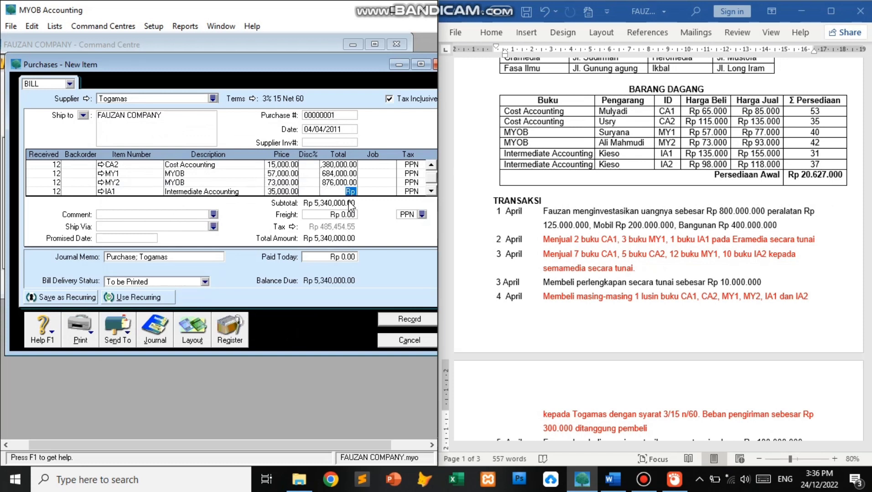
Add 12 received copies of Intermediate Accounting IA2 to the Togamas bill at a purchase price of Rp 98,000
{"action": "left_click", "coordinate": [431, 191]}
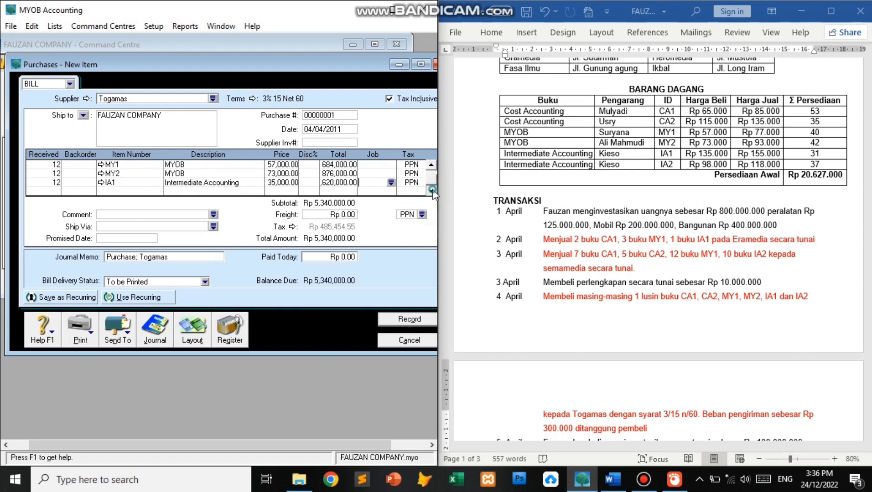
{"action": "left_click", "coordinate": [46, 192]}
{"action": "key", "text": "Tab"}
{"action": "key", "text": "Tab"}
{"action": "key", "text": "Tab"}
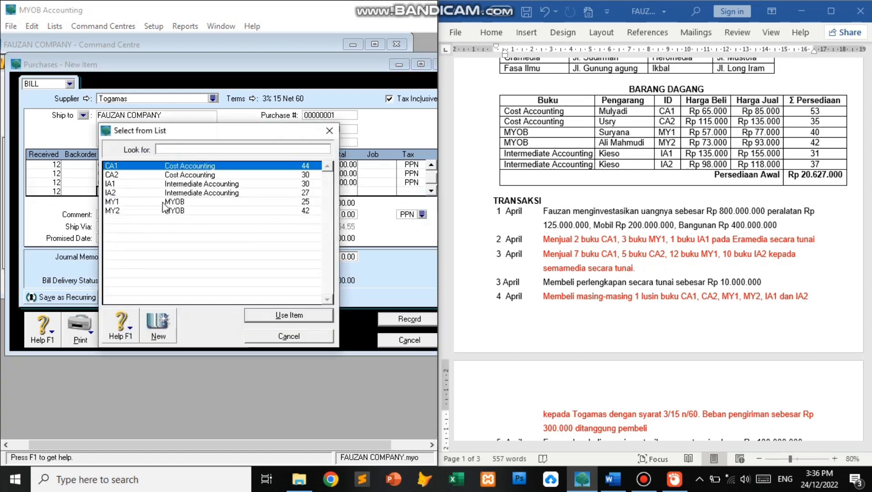
{"action": "double_click", "coordinate": [181, 193]}
{"action": "key", "text": "Tab"}
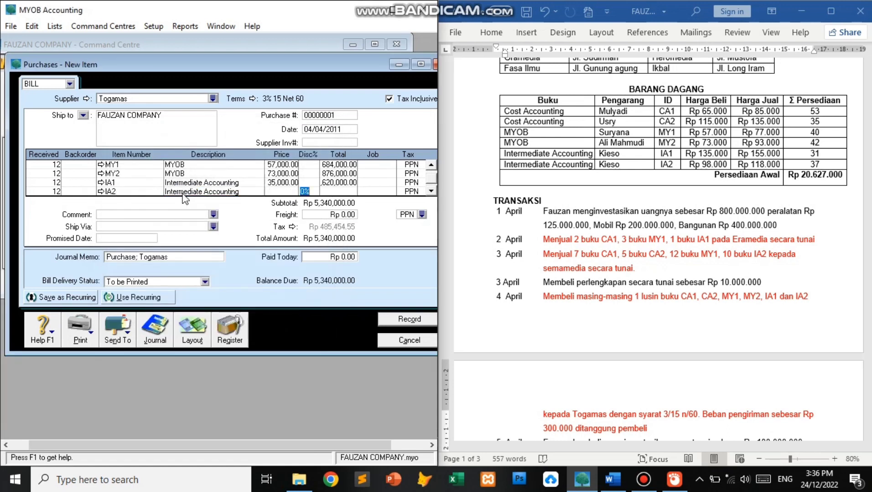
{"action": "key", "text": "Left"}
{"action": "left_click", "coordinate": [292, 192]}
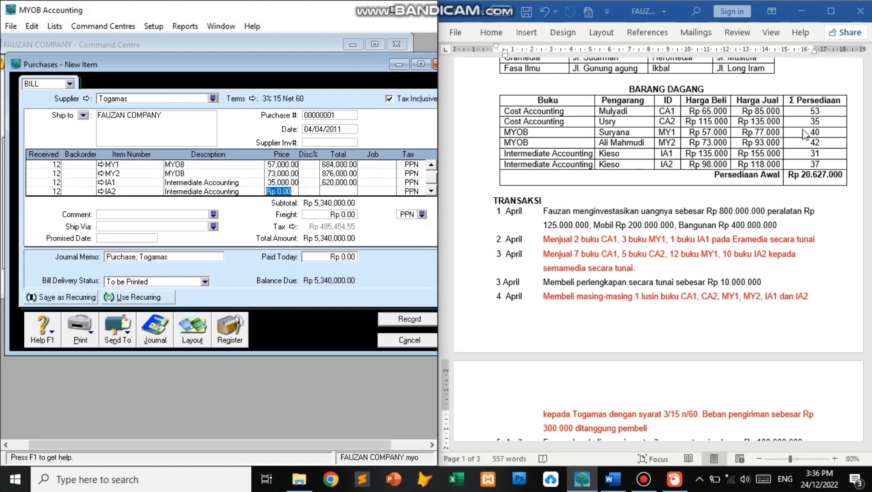
{"action": "type", "text": "9800"}
{"action": "key", "text": "Tab"}
{"action": "key", "text": "Tab"}
{"action": "key", "text": "Tab"}
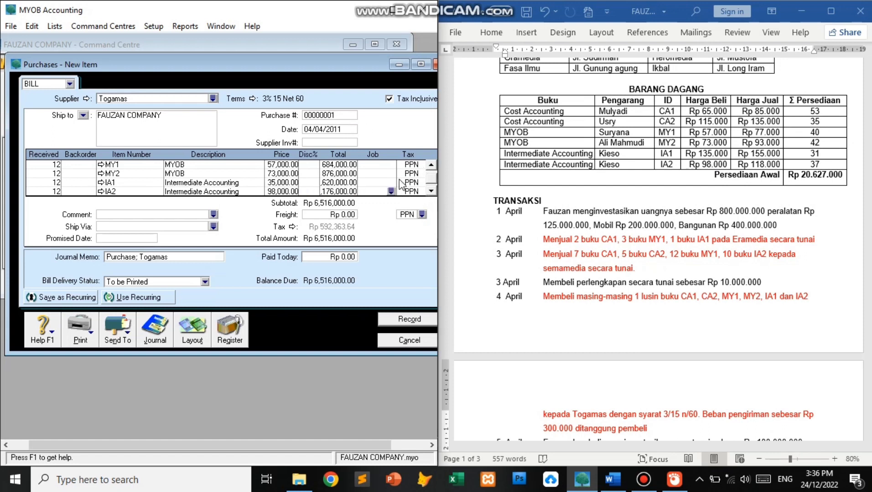
Switch the Togamas bill to tax-exclusive amounts and review its recap of journal entries
{"action": "left_click", "coordinate": [389, 100]}
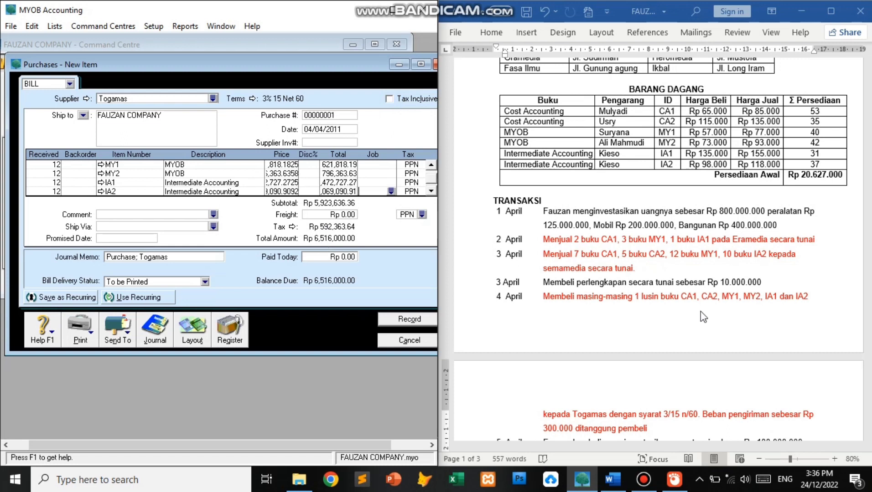
{"action": "left_click", "coordinate": [862, 325]}
{"action": "left_click_drag", "start_coordinate": [869, 186], "coordinate": [870, 223]}
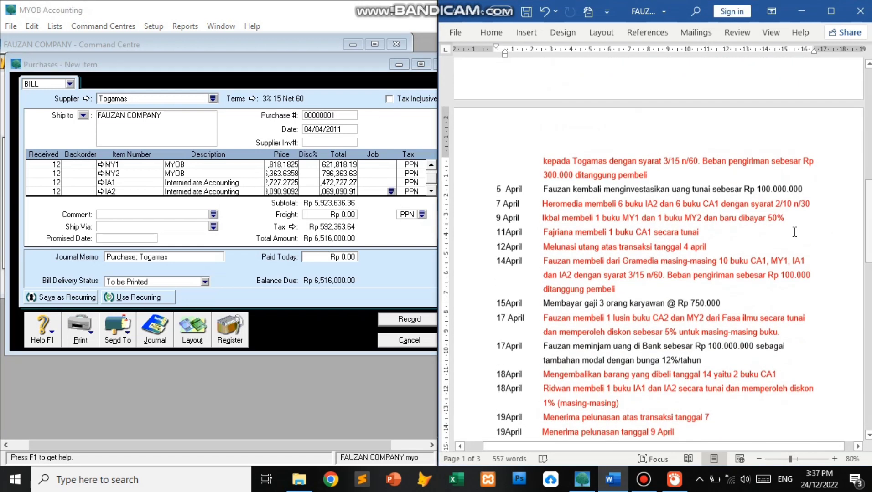
{"action": "left_click", "coordinate": [375, 238]}
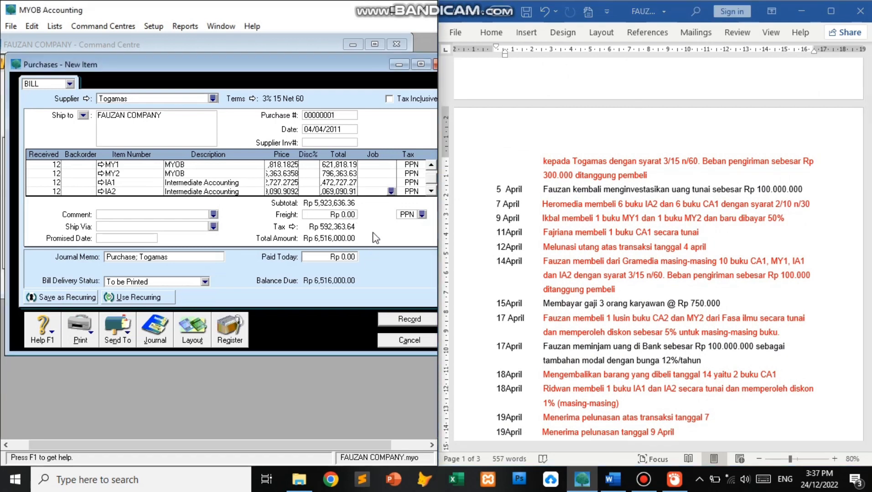
{"action": "key", "text": "ctrl+r"}
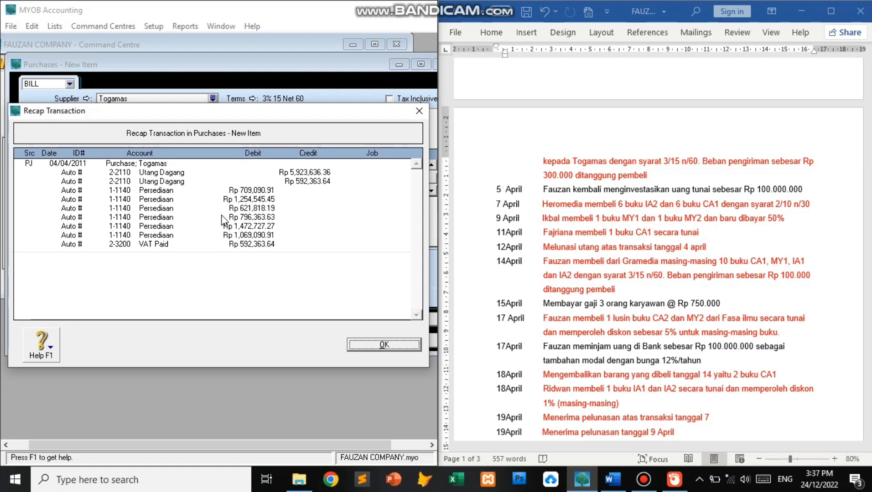
{"action": "left_click", "coordinate": [391, 346]}
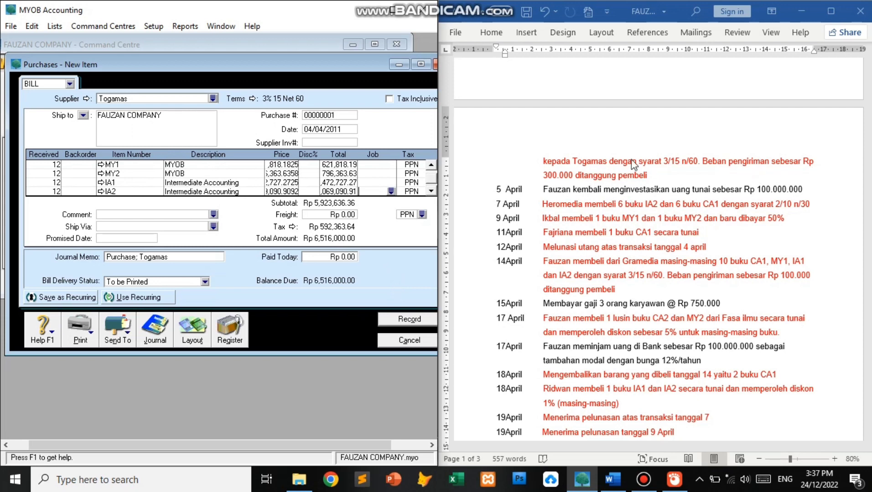
Enter freight of Rp 300,000 on the Togamas bill and make it non-taxable with tax code N-T
{"action": "left_click", "coordinate": [341, 216]}
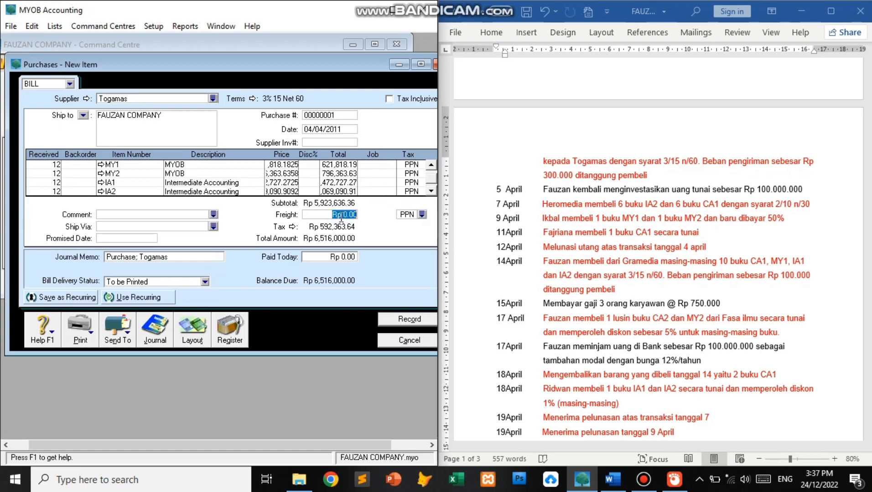
{"action": "type", "text": "300000"}
{"action": "left_click", "coordinate": [422, 215]}
{"action": "left_click", "coordinate": [181, 166]}
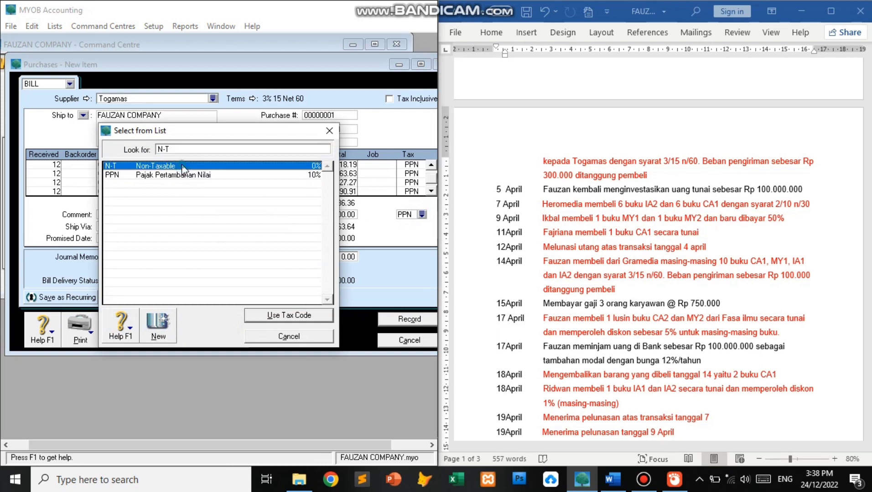
{"action": "double_click", "coordinate": [181, 165]}
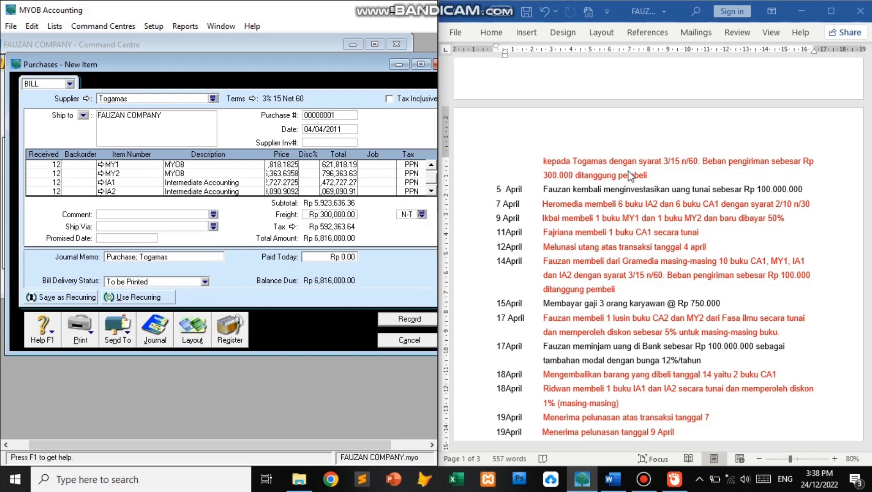
Set the amount paid today on the Togamas bill to Rp 300,000 and review the transaction recap
{"action": "left_click", "coordinate": [340, 258]}
{"action": "type", "text": "00000"}
{"action": "key", "text": "Tab"}
{"action": "key", "text": "ctrl+r"}
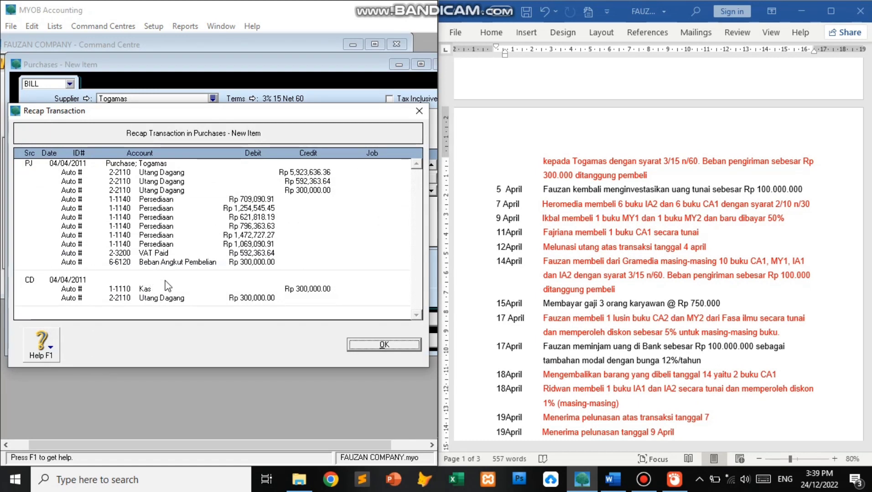
{"action": "left_click", "coordinate": [384, 345]}
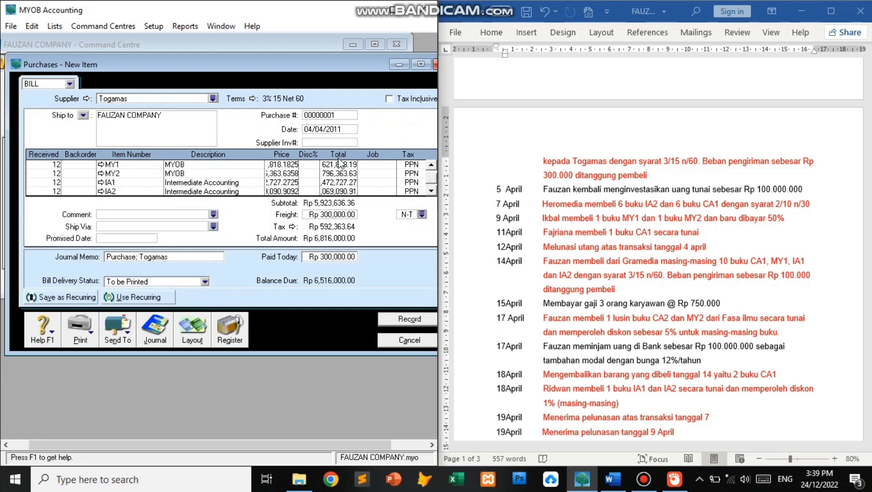
Record the Togamas bill together with its cheque payment and close the empty purchase form
{"action": "left_click", "coordinate": [409, 318]}
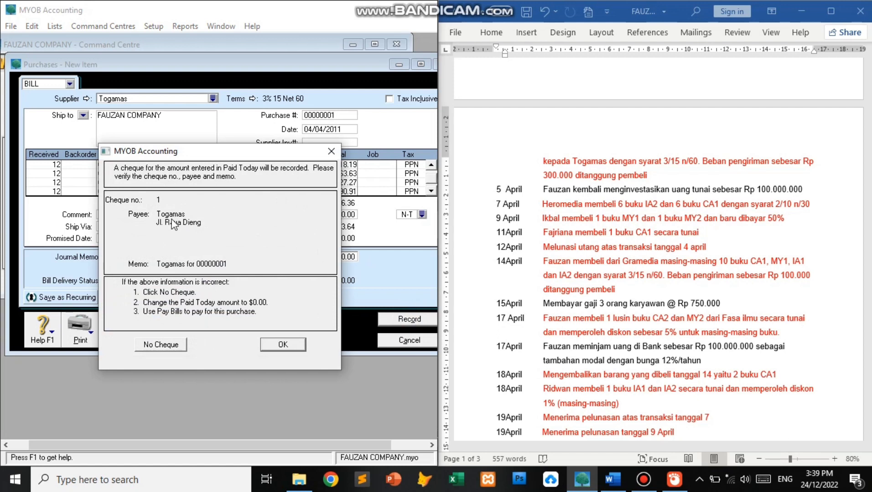
{"action": "left_click", "coordinate": [290, 346]}
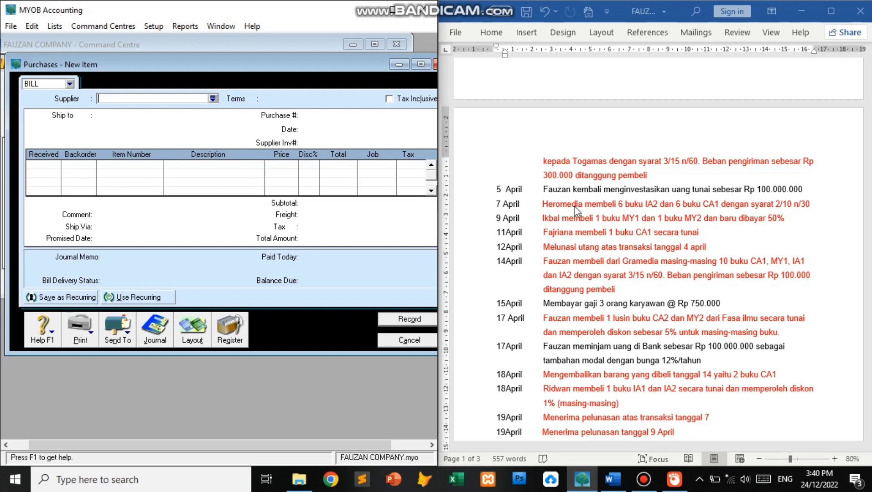
{"action": "left_click", "coordinate": [413, 343]}
Start a new sales invoice for Heromedia and date it 07/04/2011
{"action": "left_click", "coordinate": [154, 117]}
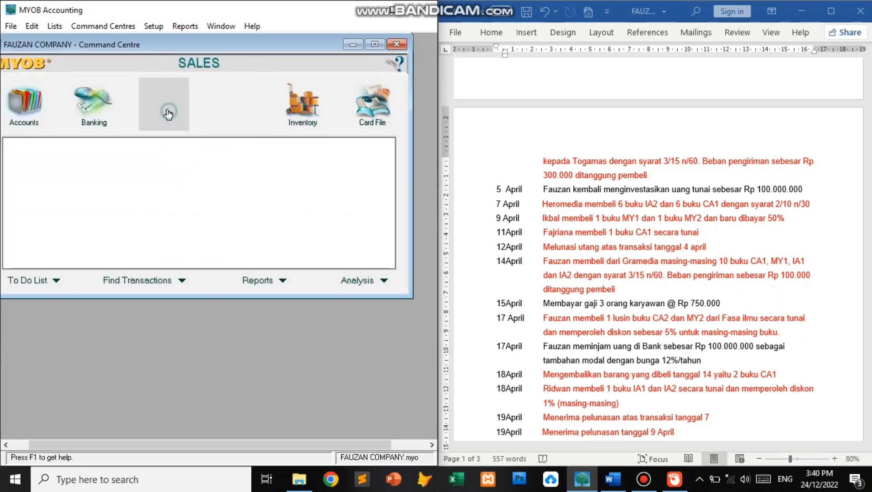
{"action": "left_click", "coordinate": [201, 183]}
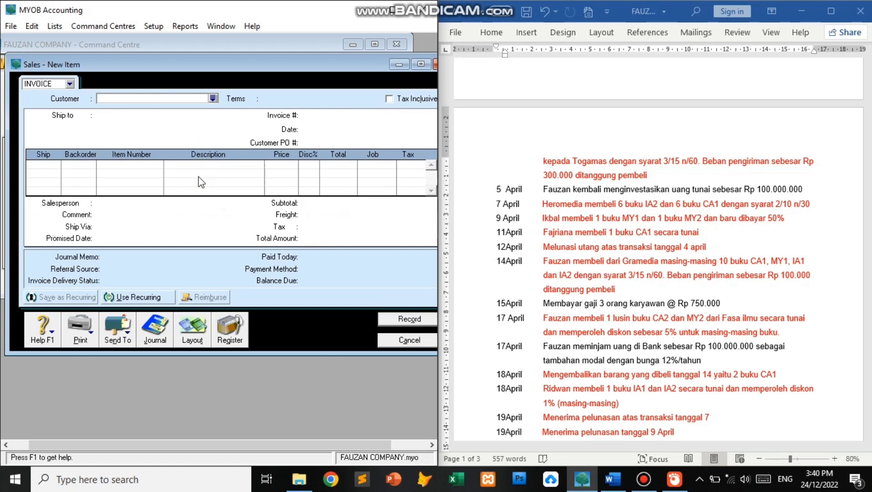
{"action": "left_click", "coordinate": [213, 98]}
{"action": "double_click", "coordinate": [153, 175]}
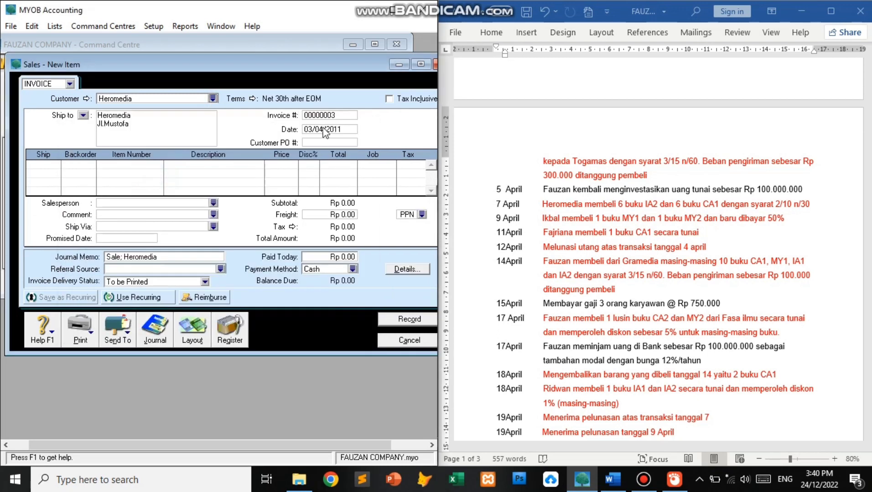
{"action": "left_click", "coordinate": [312, 129]}
{"action": "left_click", "coordinate": [312, 129]}
{"action": "key", "text": "BackSpace"}
{"action": "type", "text": "7"}
Set the Heromedia invoice's credit terms to In a Given # of Days with 10 discount days, 30 balance due days and 2% early-payment discount
{"action": "left_click", "coordinate": [254, 100]}
{"action": "left_click", "coordinate": [333, 155]}
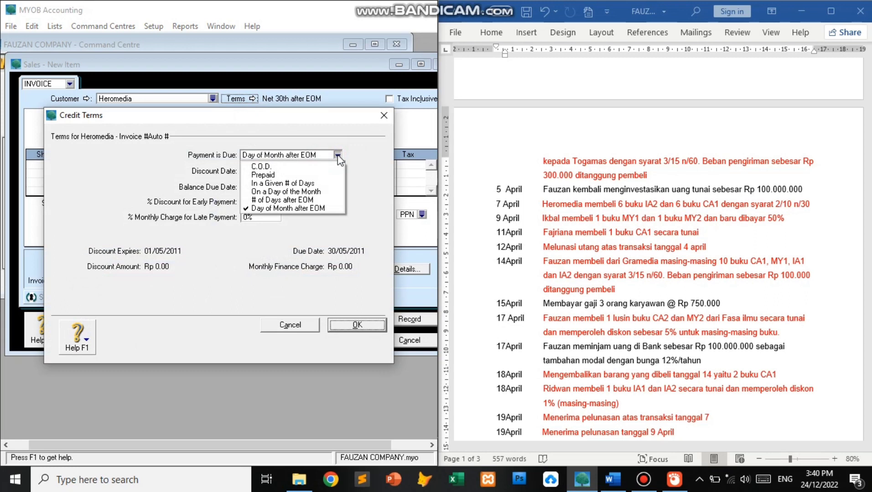
{"action": "left_click", "coordinate": [319, 183]}
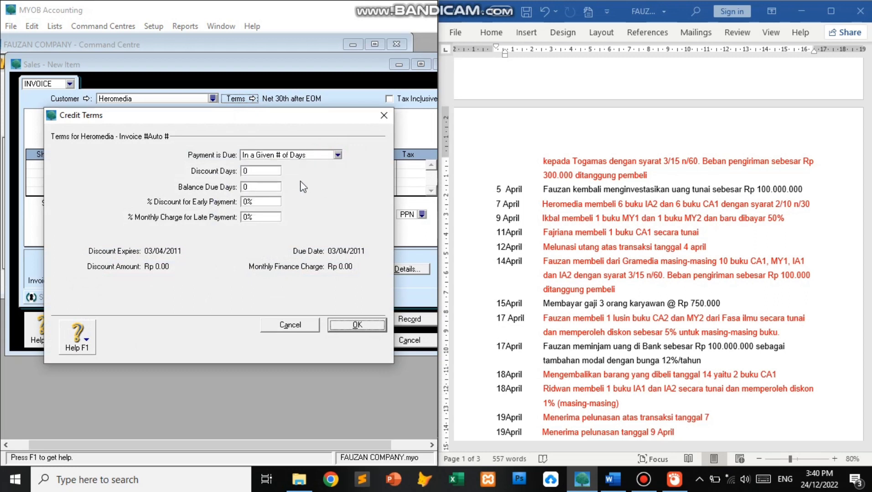
{"action": "left_click", "coordinate": [269, 172]}
{"action": "type", "text": "1"}
{"action": "left_click", "coordinate": [262, 187]}
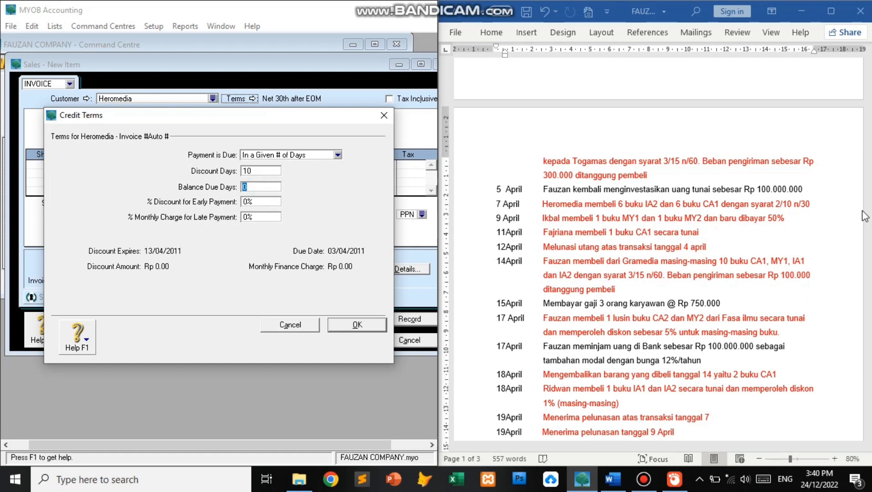
{"action": "type", "text": "3"}
{"action": "left_click", "coordinate": [246, 201]}
{"action": "key", "text": "BackSpace"}
{"action": "type", "text": "2"}
{"action": "left_click", "coordinate": [357, 326]}
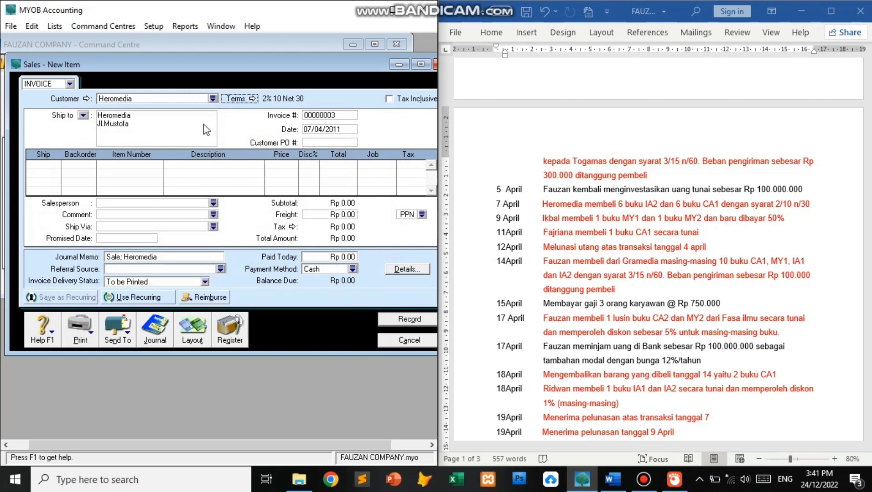
Add 6 copies of book IA2 to the Heromedia invoice and check the price against the document's goods table
{"action": "left_click", "coordinate": [44, 166]}
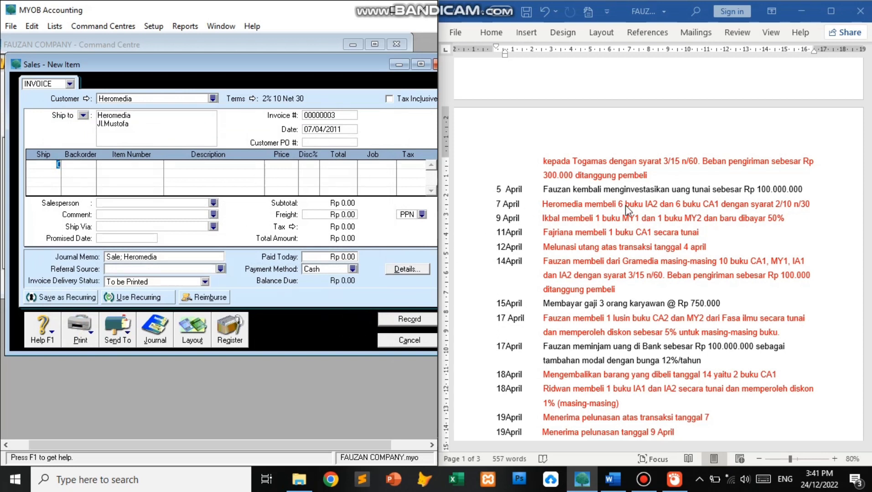
{"action": "key", "text": "Tab"}
{"action": "key", "text": "Tab"}
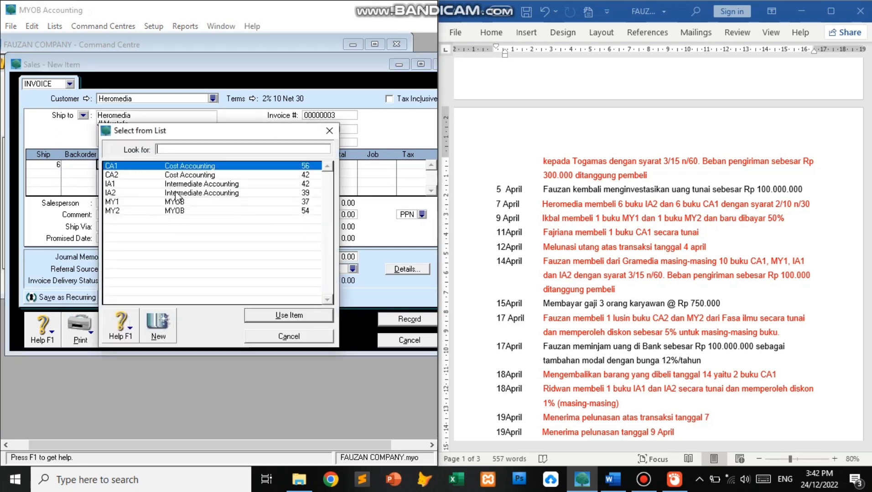
{"action": "double_click", "coordinate": [176, 193]}
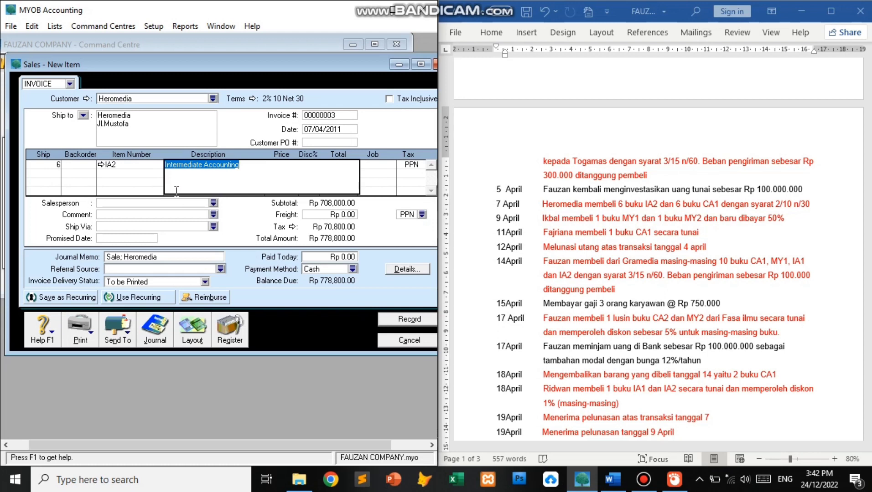
{"action": "key", "text": "Tab"}
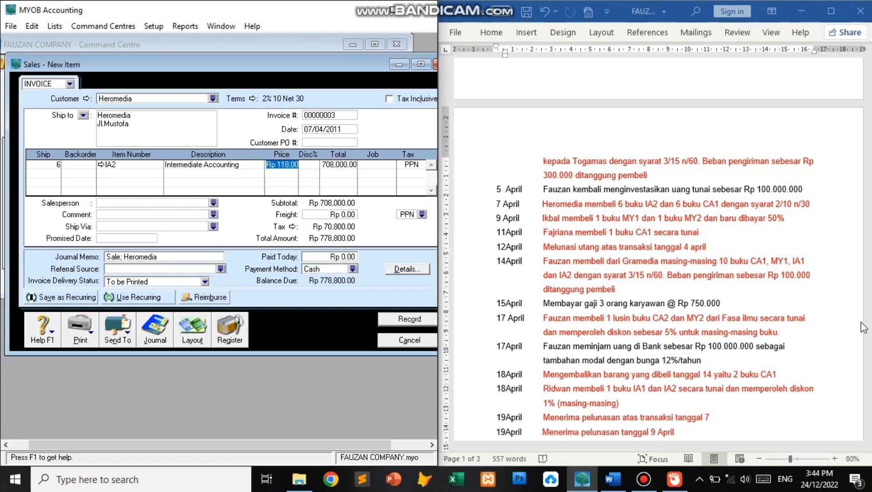
{"action": "left_click", "coordinate": [855, 305]}
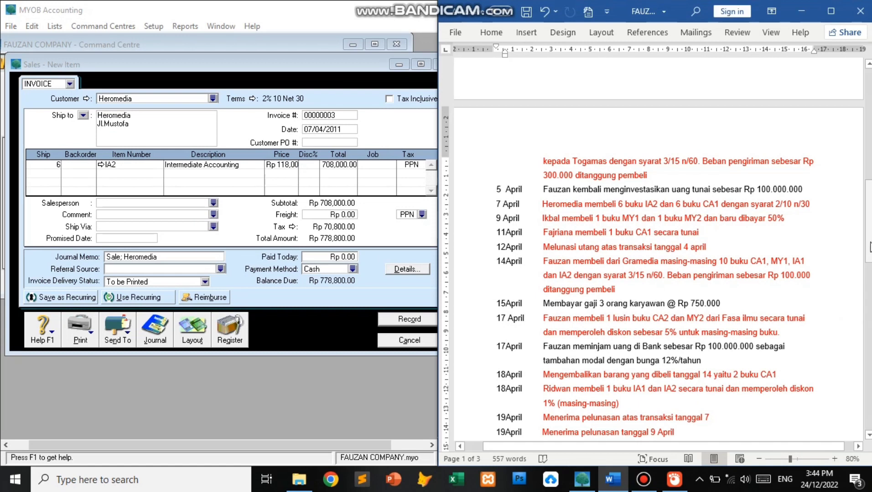
{"action": "scroll", "coordinate": [869, 247], "scroll_direction": "up", "scroll_amount": 6}
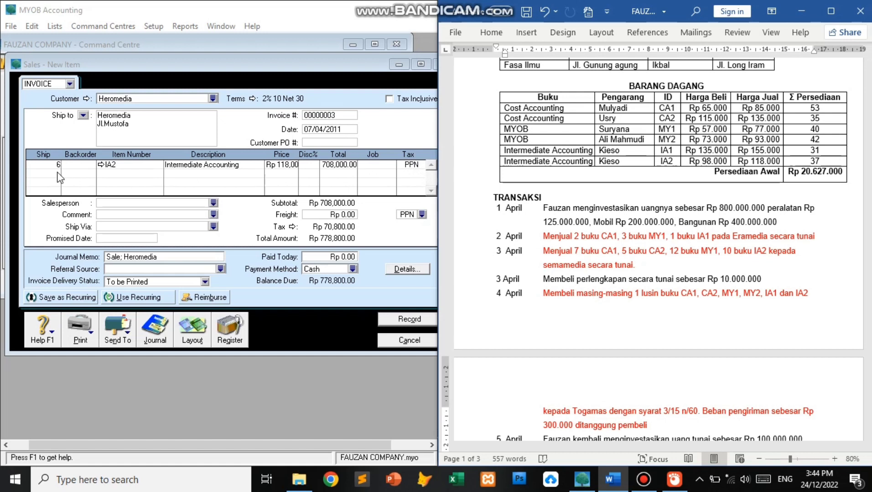
Add 6 copies of book CA1 as the second line of the Heromedia invoice, following the 7 April transaction
{"action": "scroll", "coordinate": [656, 275], "scroll_direction": "down", "scroll_amount": 5}
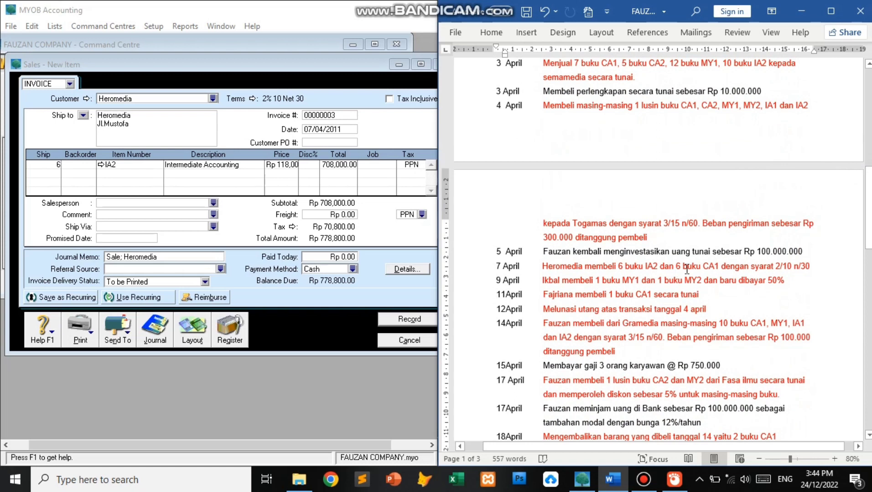
{"action": "left_click", "coordinate": [58, 174]}
{"action": "type", "text": "6"}
{"action": "key", "text": "Tab"}
{"action": "type", "text": "CA1"}
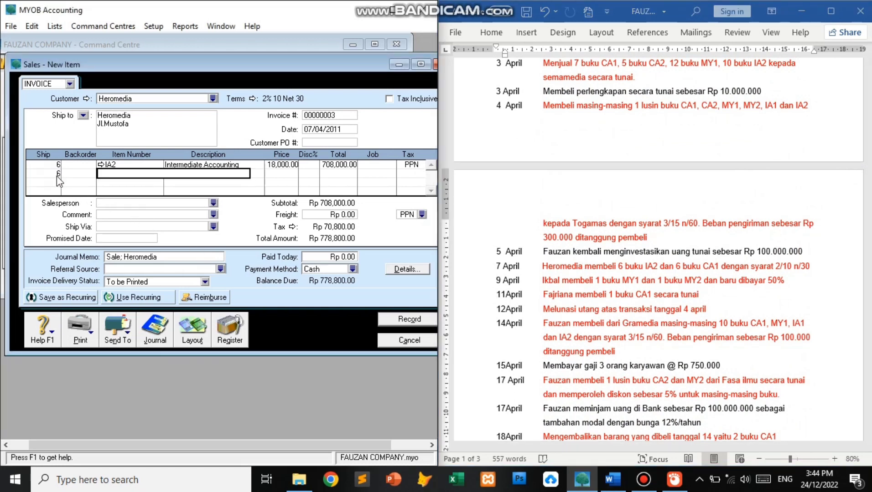
{"action": "key", "text": "Tab"}
{"action": "double_click", "coordinate": [139, 169]}
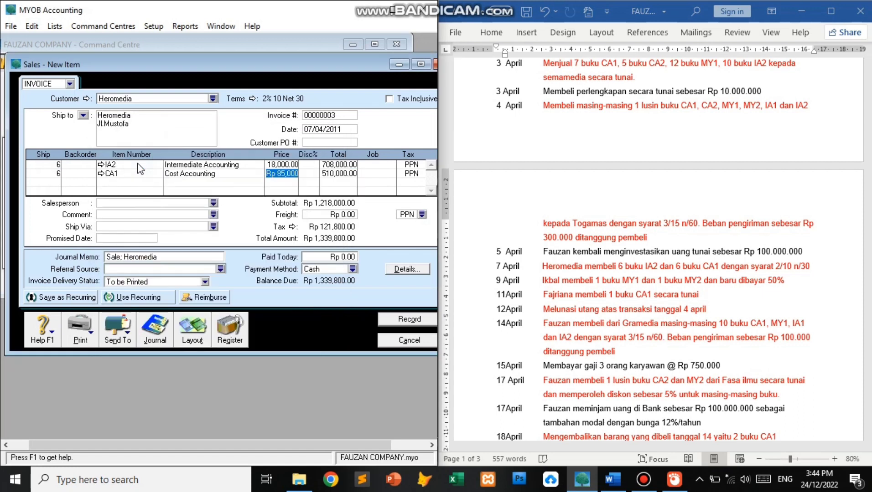
{"action": "left_click", "coordinate": [279, 174]}
{"action": "left_click_drag", "start_coordinate": [869, 281], "coordinate": [870, 198]}
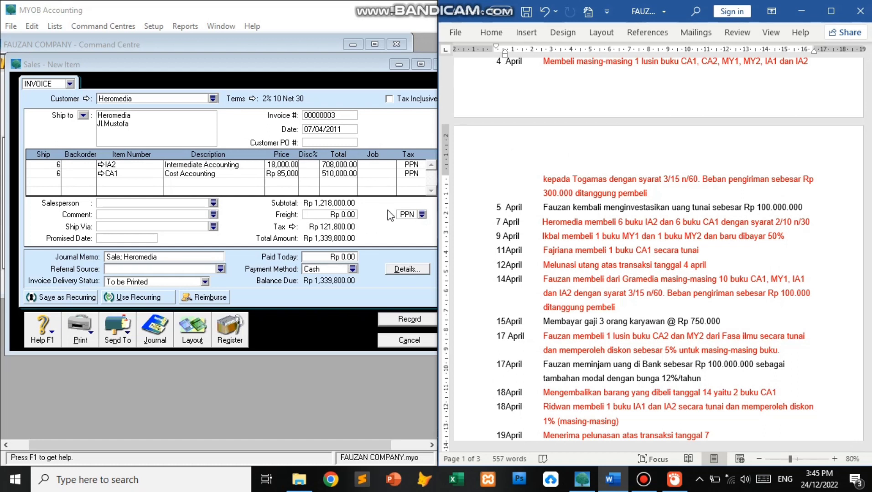
Review the transaction recap of the Heromedia sale and record the invoice
{"action": "left_click", "coordinate": [388, 231]}
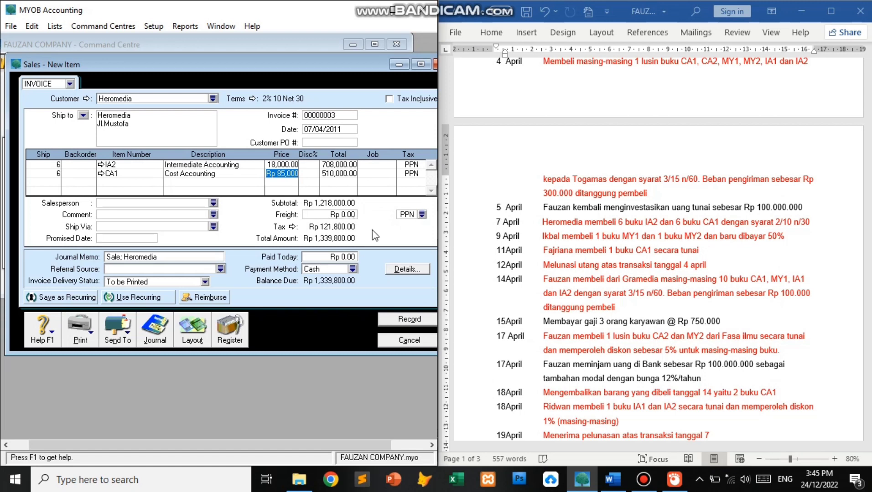
{"action": "key", "text": "ctrl+r"}
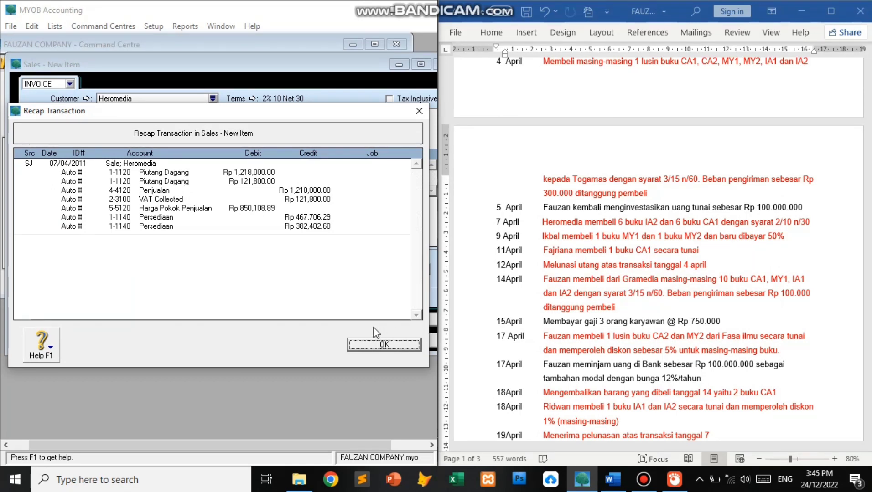
{"action": "left_click", "coordinate": [383, 346]}
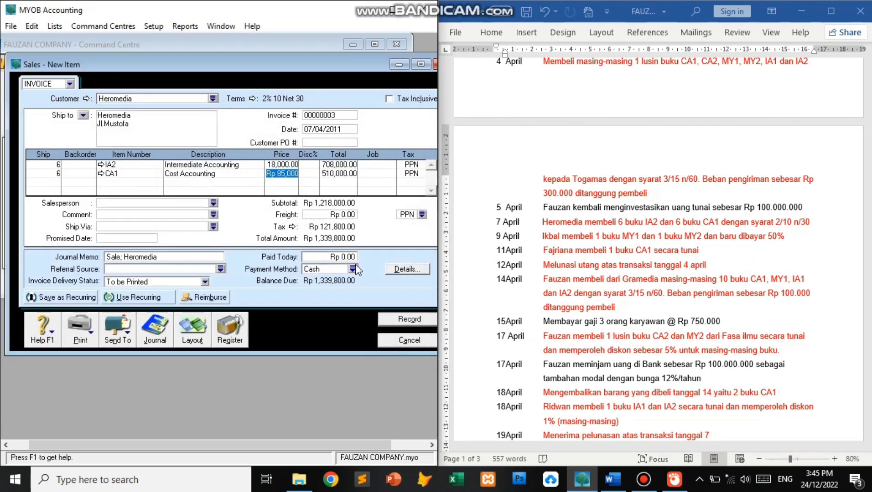
{"action": "left_click", "coordinate": [403, 321]}
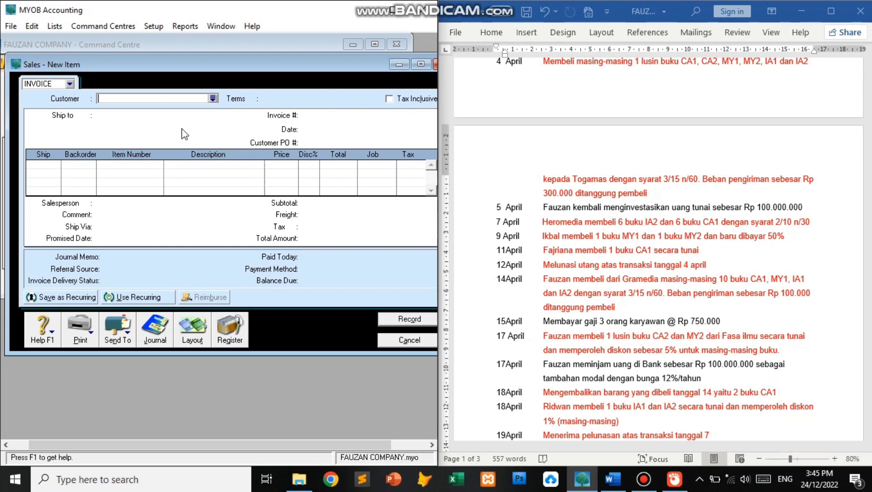
Start a sales invoice for the 9 April transaction's customer and set its payment terms to In a Given # of Days
{"action": "left_click", "coordinate": [213, 98]}
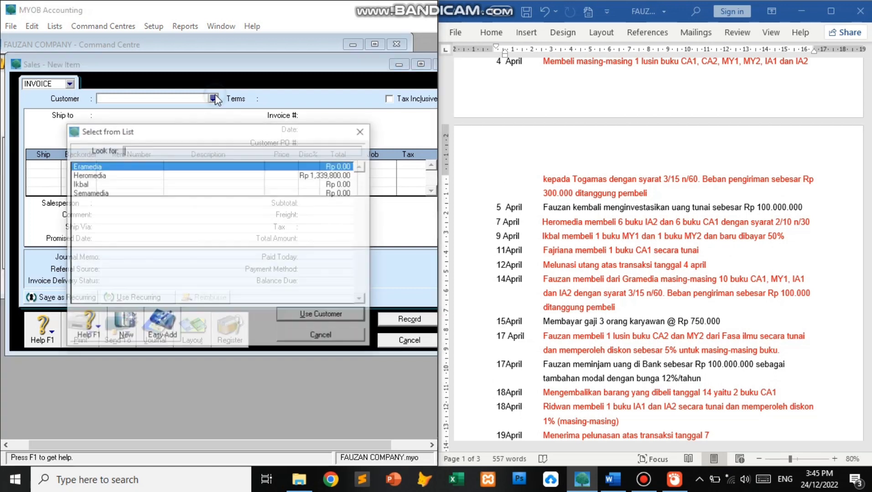
{"action": "left_click", "coordinate": [163, 185]}
{"action": "double_click", "coordinate": [163, 184]}
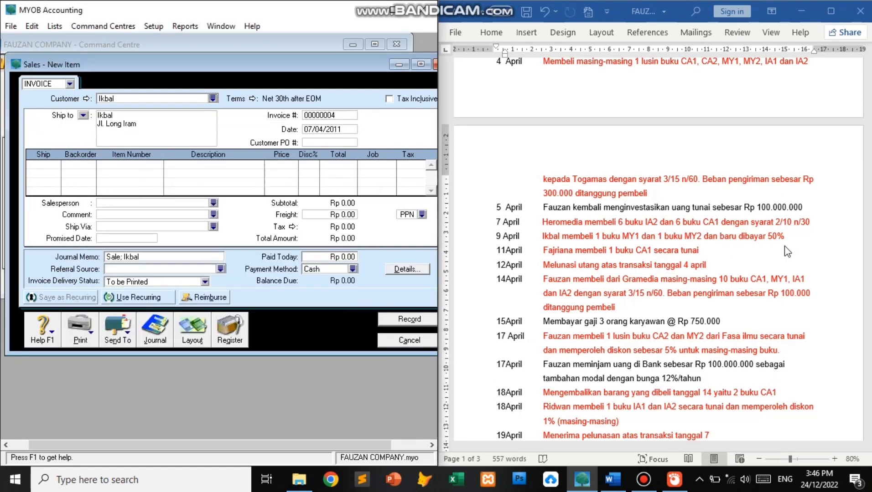
{"action": "left_click", "coordinate": [253, 102]}
{"action": "left_click", "coordinate": [337, 155]}
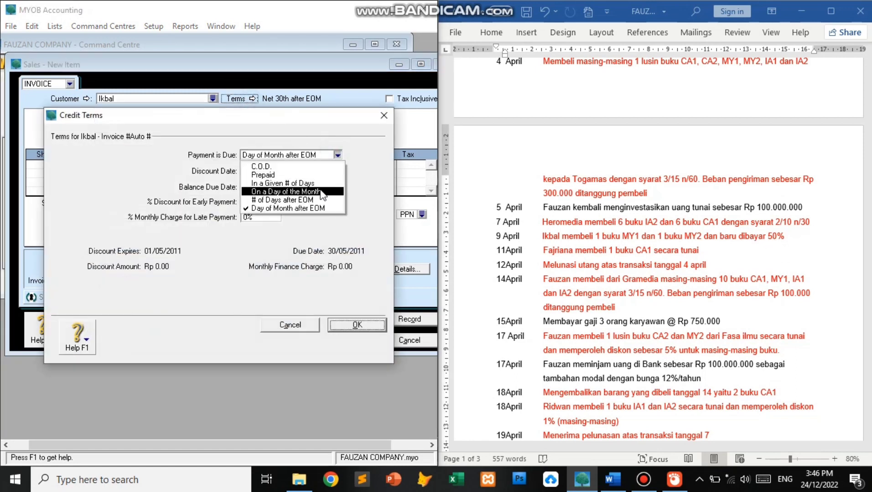
{"action": "left_click", "coordinate": [317, 183]}
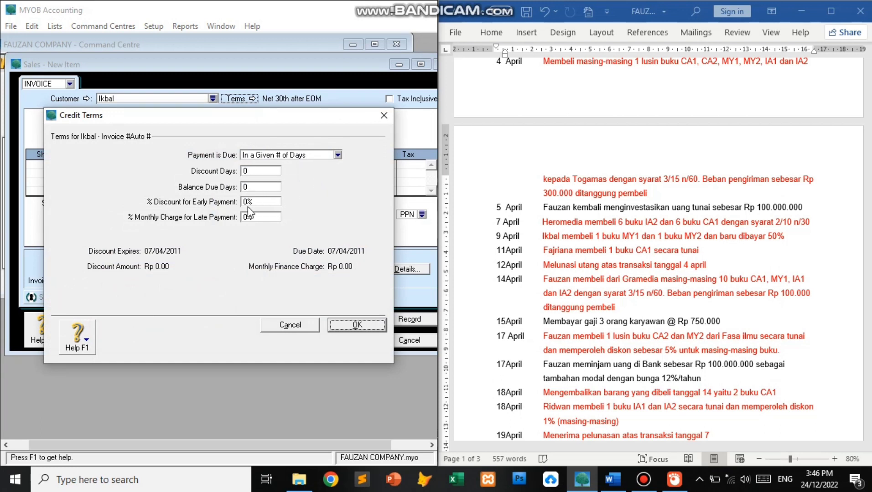
{"action": "left_click", "coordinate": [357, 325]}
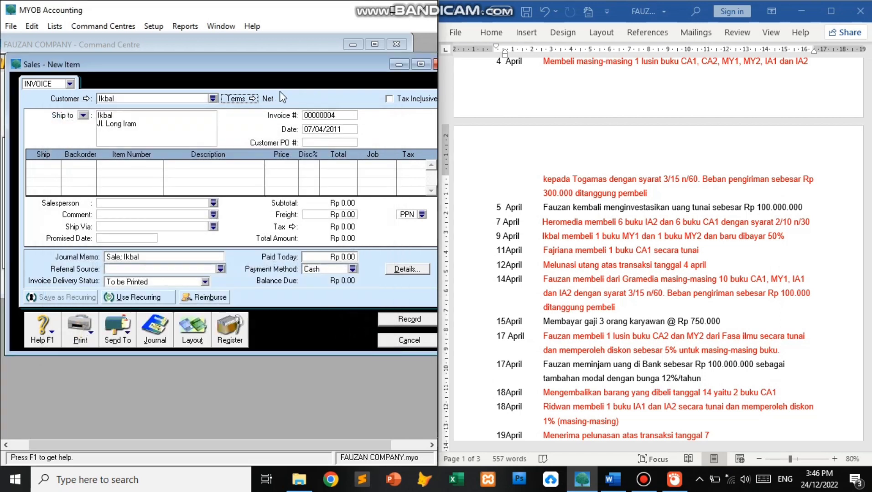
Date the invoice 09/04/2011 and add 1 copy of book MY1 as its first line
{"action": "left_click", "coordinate": [312, 129]}
{"action": "type", "text": "09/04/2011"}
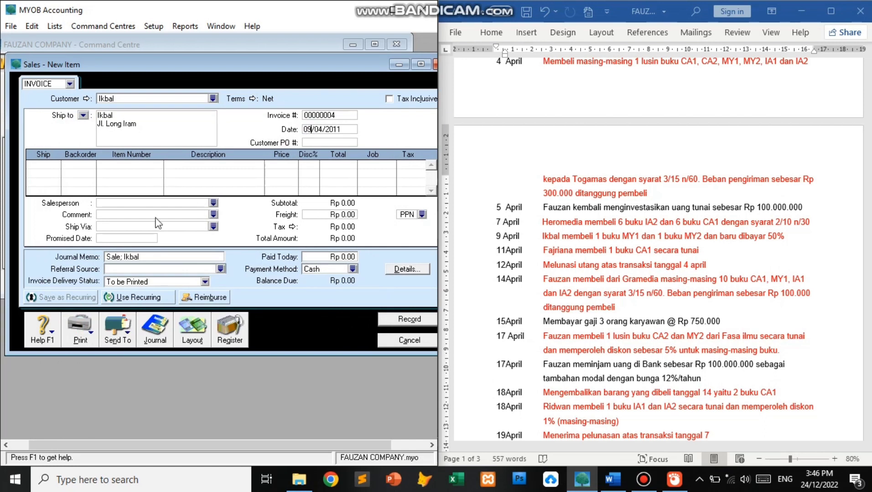
{"action": "left_click", "coordinate": [51, 165]}
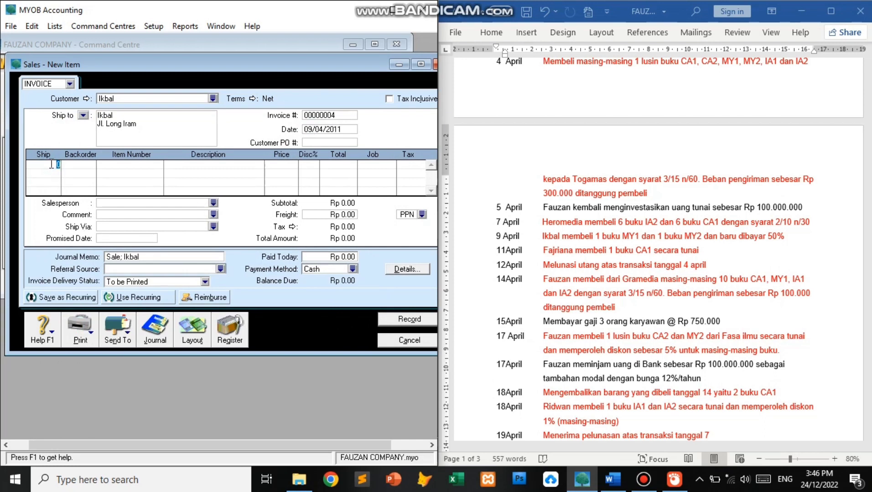
{"action": "type", "text": "1"}
{"action": "key", "text": "Tab"}
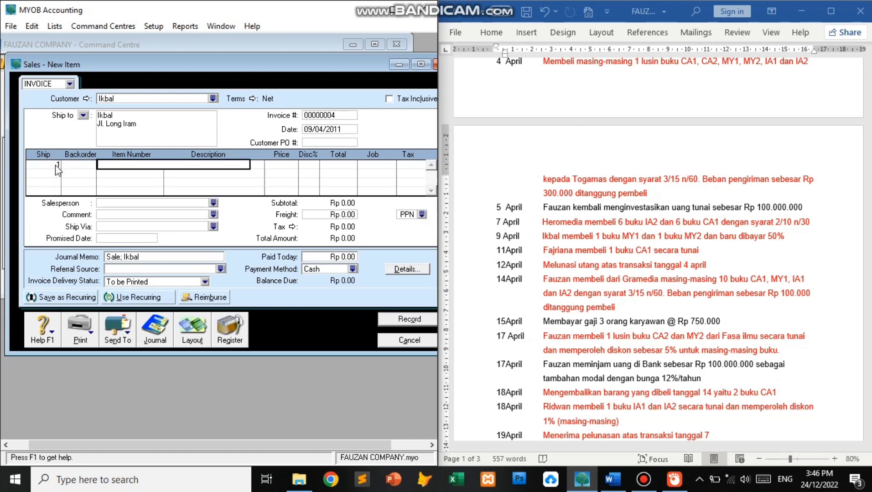
{"action": "type", "text": "MY1"}
{"action": "key", "text": "Return"}
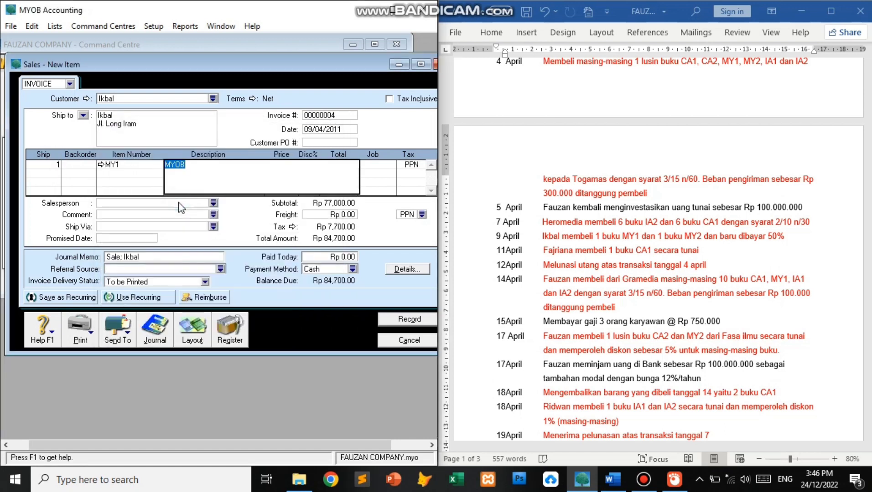
{"action": "key", "text": "Tab"}
{"action": "key", "text": "Tab"}
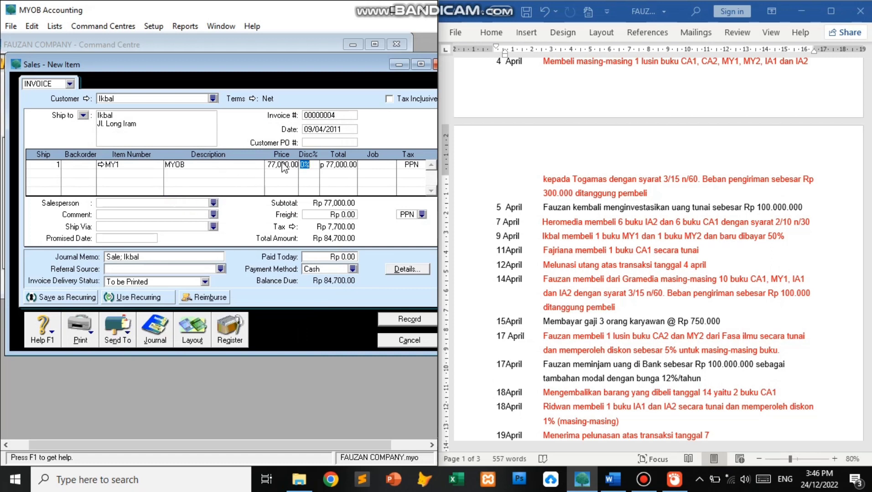
Add 1 copy of book MY2 as the second line and check the selling prices against the document's goods table
{"action": "left_click", "coordinate": [52, 174]}
{"action": "type", "text": "1"}
{"action": "key", "text": "Tab"}
{"action": "key", "text": "Tab"}
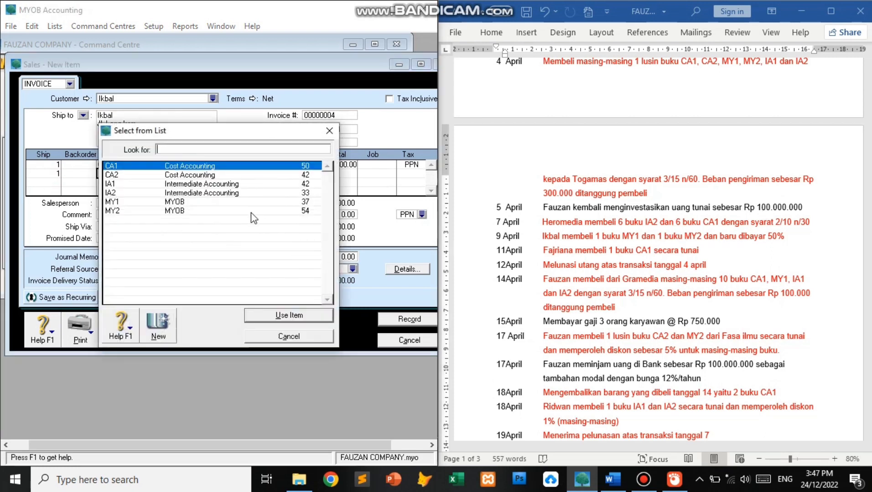
{"action": "double_click", "coordinate": [248, 211]}
{"action": "key", "text": "Tab"}
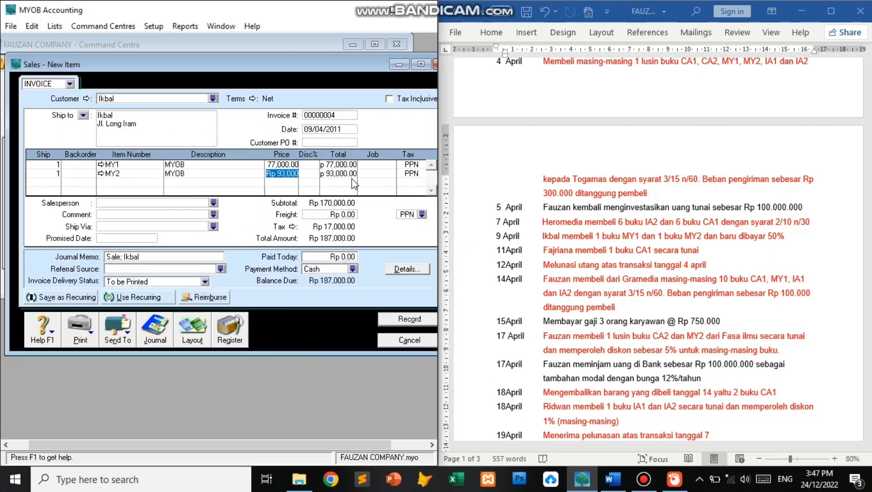
{"action": "left_click", "coordinate": [861, 231]}
{"action": "scroll", "coordinate": [861, 231], "scroll_direction": "up", "scroll_amount": 10}
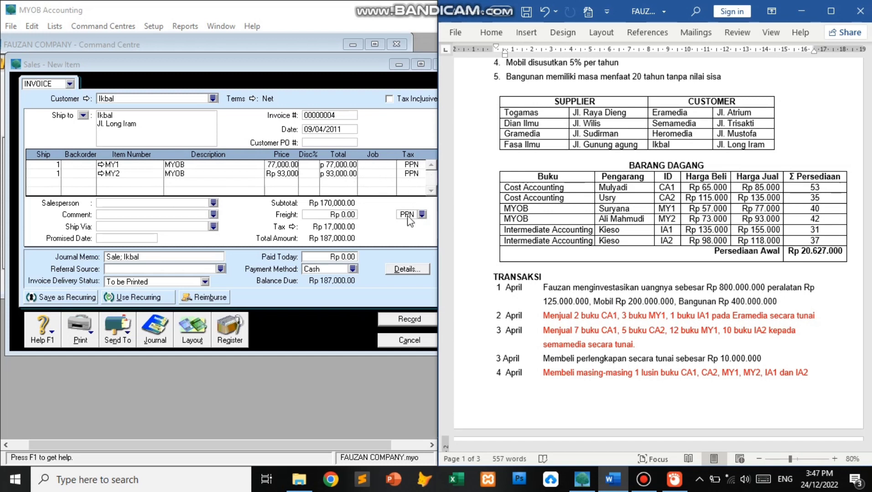
Consult the document's 9 April transaction and set the invoice's Paid Today amount to Rp 93,500
{"action": "left_click", "coordinate": [383, 222]}
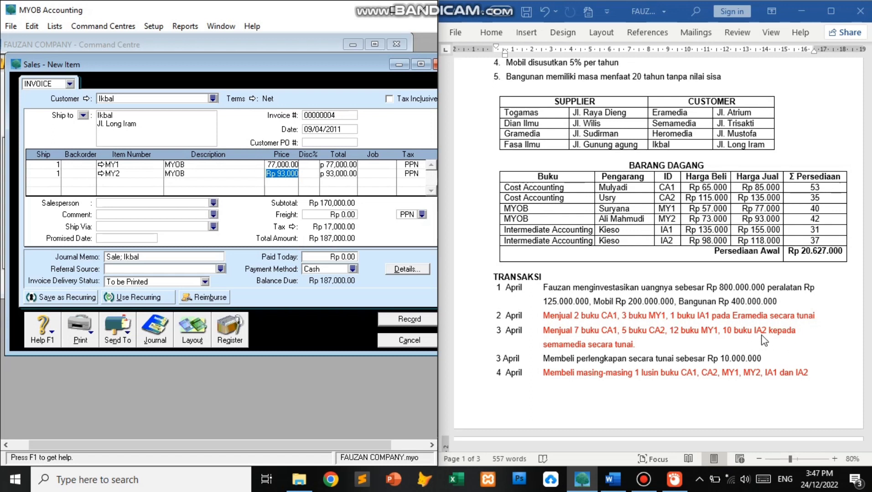
{"action": "left_click", "coordinate": [757, 268]}
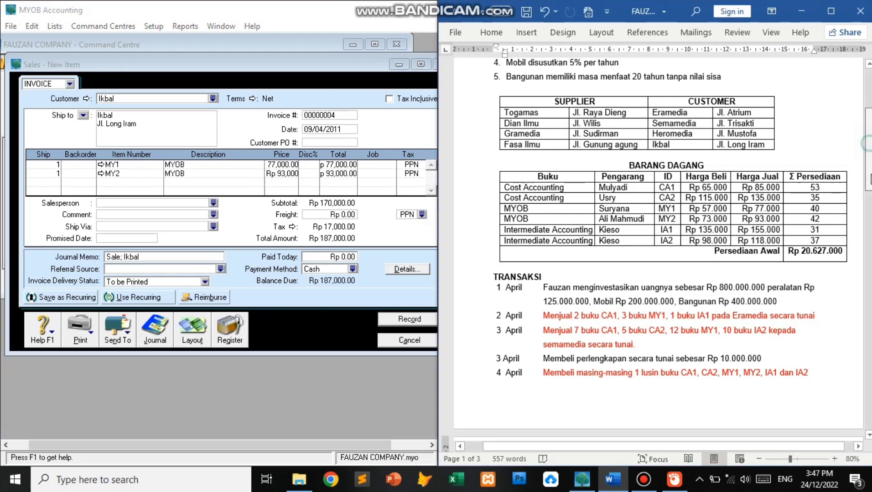
{"action": "scroll", "coordinate": [758, 268], "scroll_direction": "down", "scroll_amount": 6}
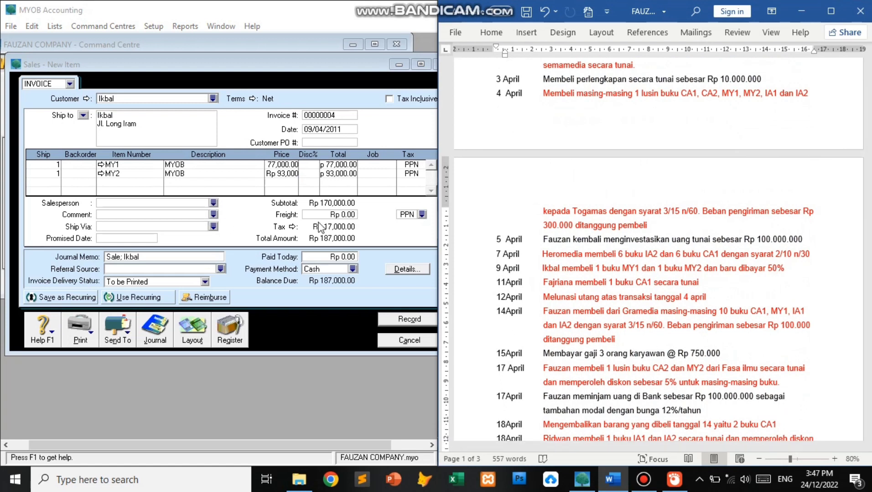
{"action": "left_click", "coordinate": [338, 258]}
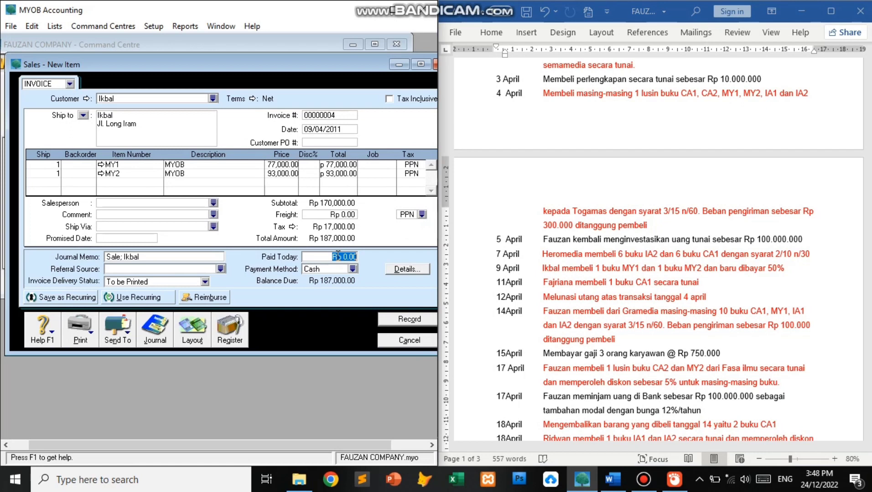
{"action": "type", "text": "93500"}
{"action": "key", "text": "Tab"}
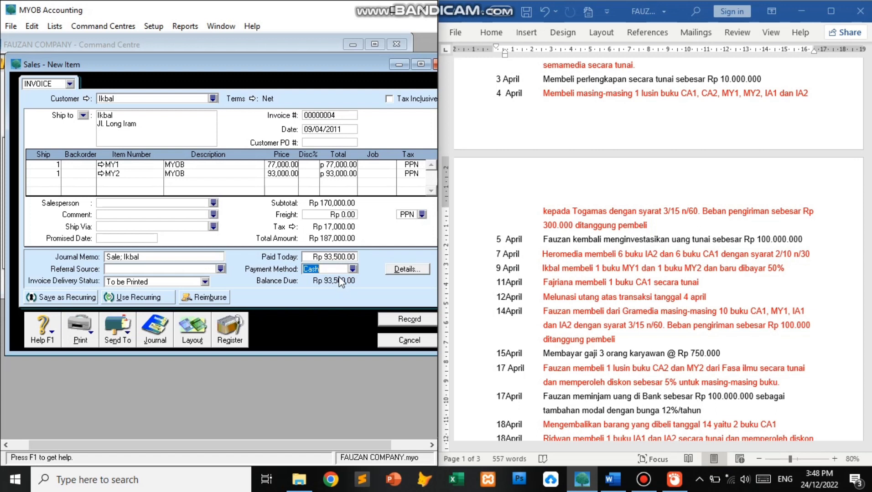
Review the transaction recap of the 9 April sale and record the invoice
{"action": "key", "text": "ctrl+r"}
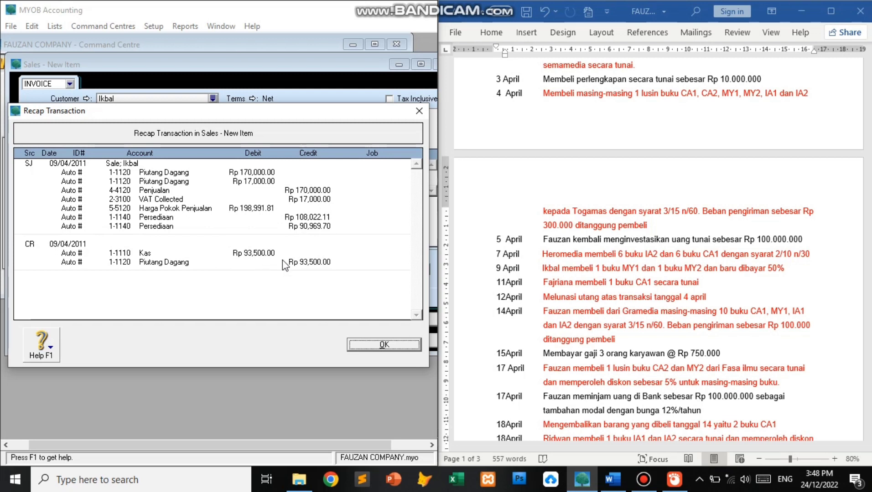
{"action": "left_click", "coordinate": [370, 343]}
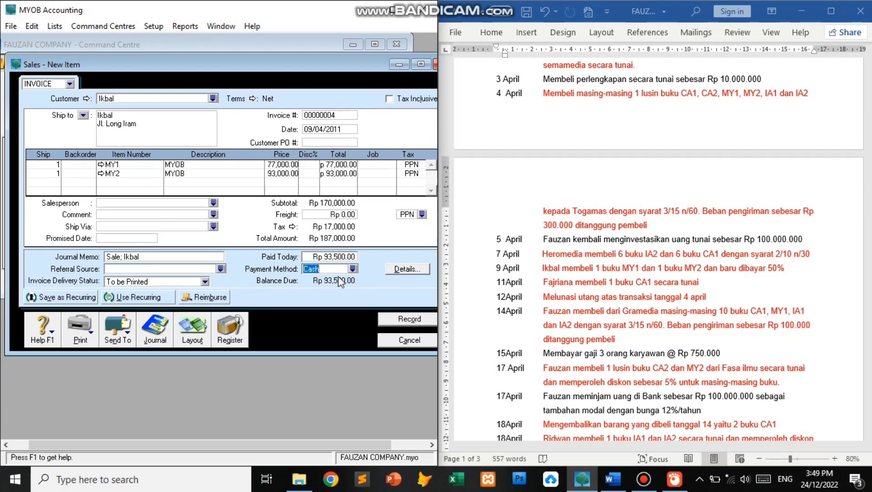
{"action": "left_click", "coordinate": [402, 322]}
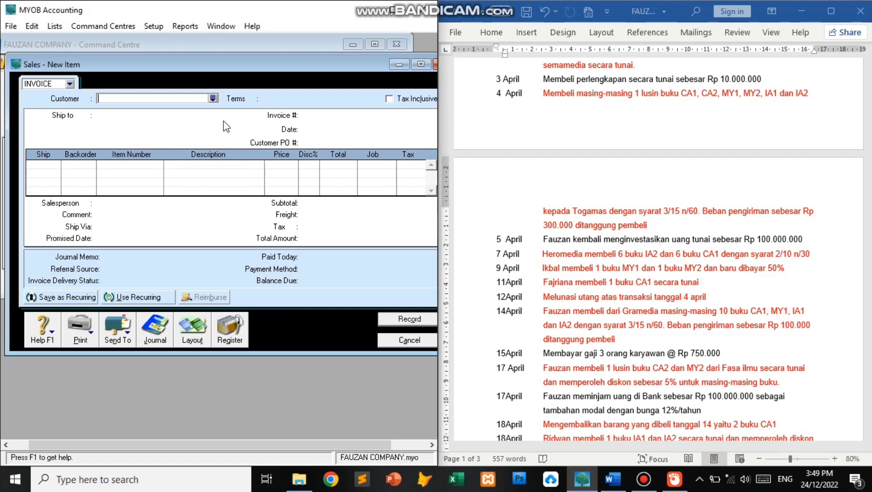
Create a new customer card with the name of the 11 April transaction's buyer
{"action": "left_click", "coordinate": [213, 99]}
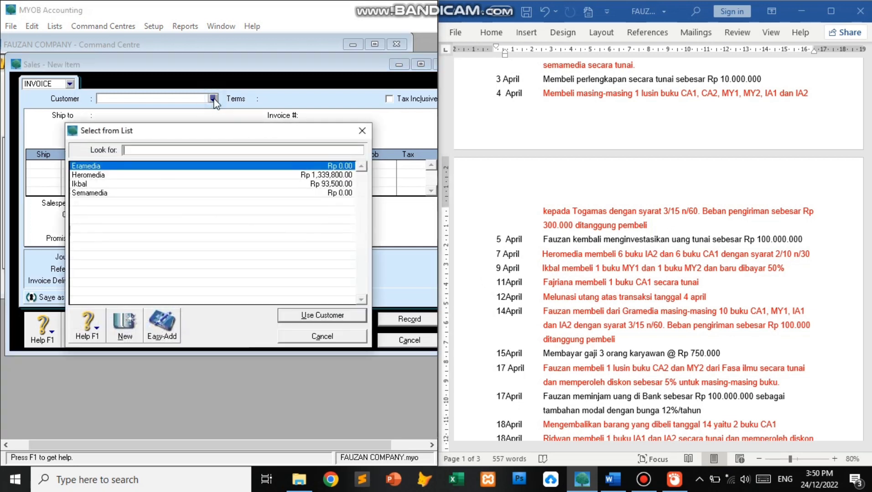
{"action": "left_click", "coordinate": [124, 321]}
{"action": "type", "text": "Fajrina"}
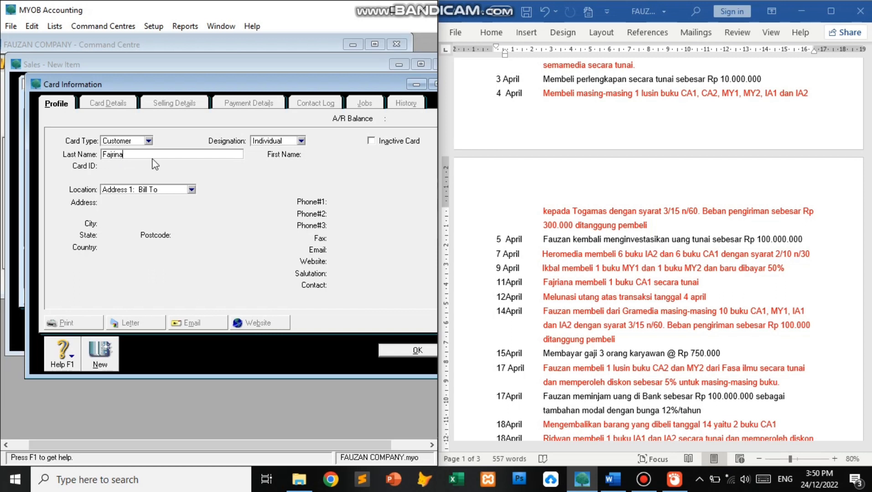
{"action": "left_click", "coordinate": [117, 155]}
{"action": "type", "text": "a"}
{"action": "left_click", "coordinate": [409, 351]}
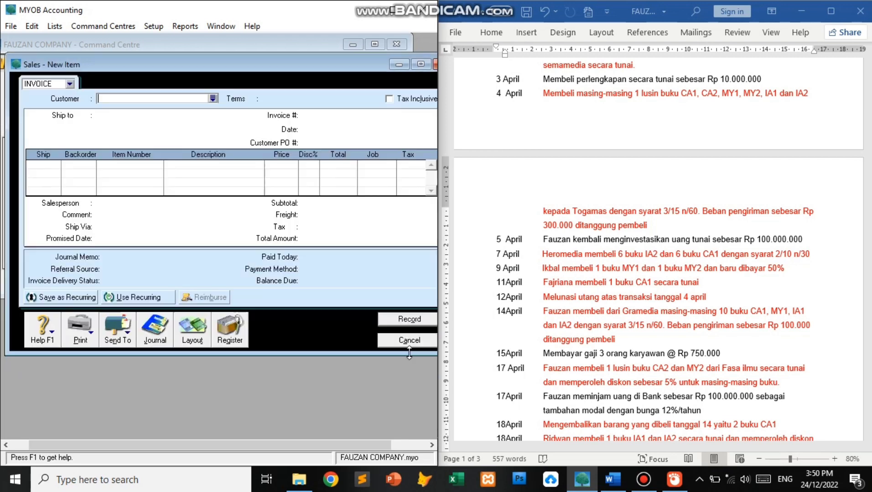
Start the sales invoice for the newly added customer and date it 11/04/2011
{"action": "left_click", "coordinate": [212, 99]}
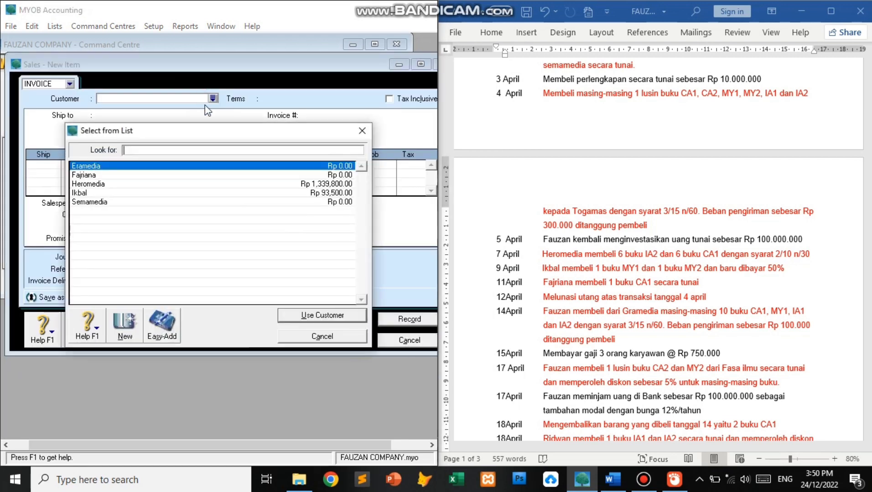
{"action": "left_click", "coordinate": [133, 176]}
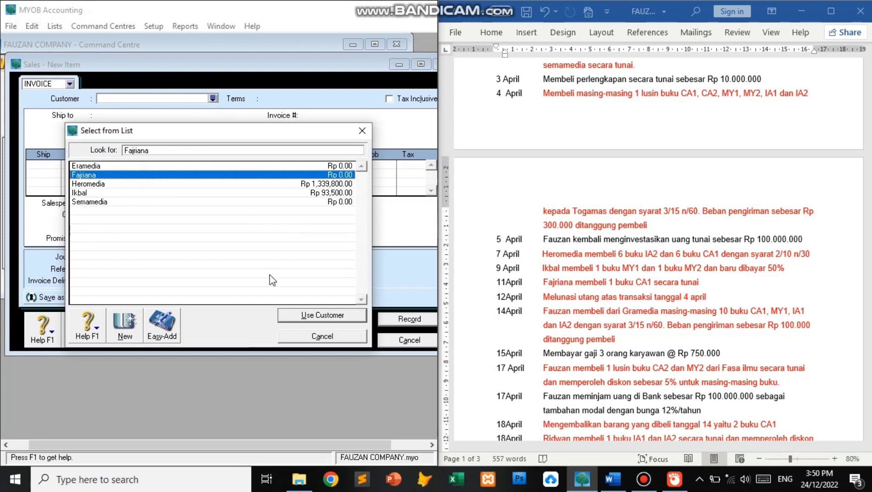
{"action": "left_click", "coordinate": [301, 317]}
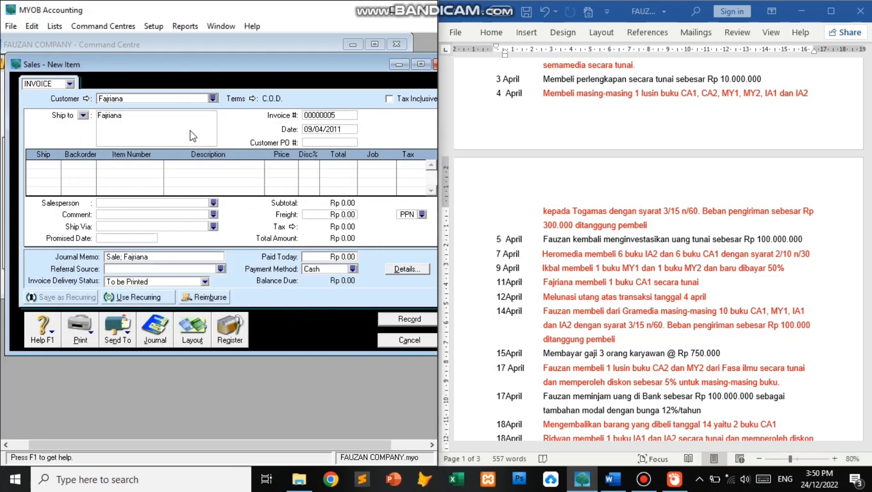
{"action": "left_click", "coordinate": [310, 130]}
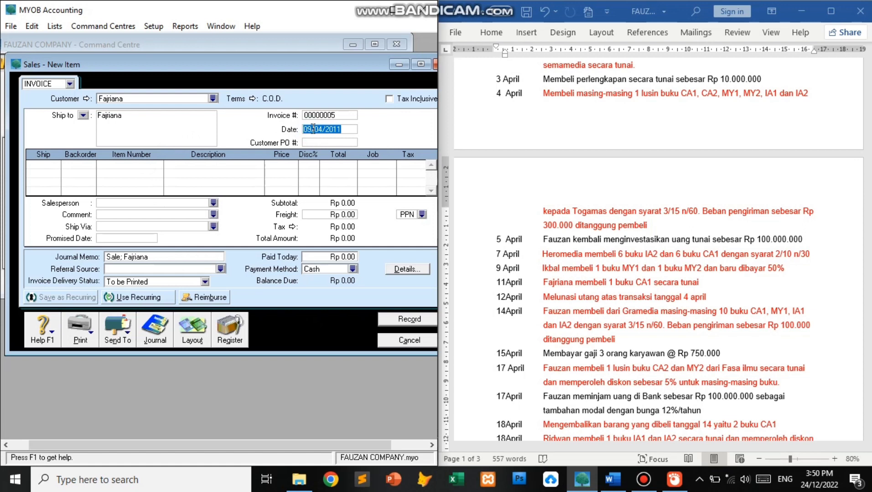
{"action": "left_click", "coordinate": [313, 128]}
{"action": "key", "text": "BackSpace"}
{"action": "key", "text": "BackSpace"}
{"action": "type", "text": "11"}
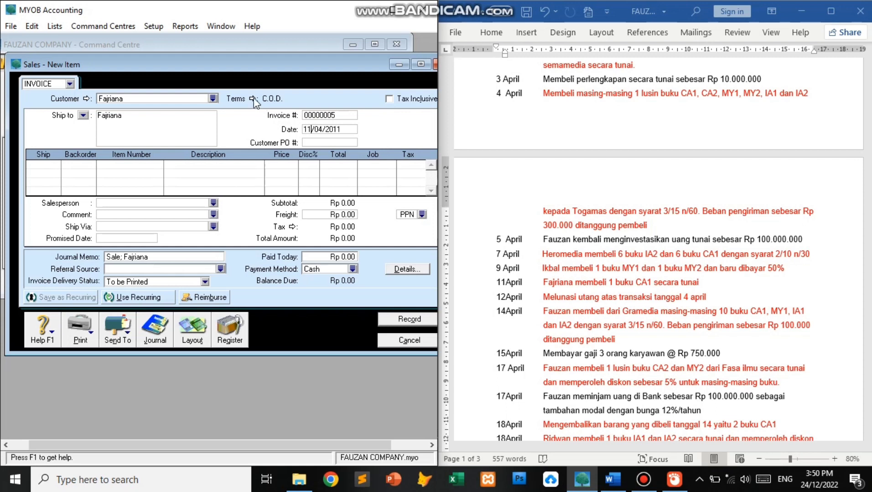
Add 1 copy of book CA1 (Cost Accounting) as the invoice's line
{"action": "left_click", "coordinate": [56, 164]}
{"action": "type", "text": "1"}
{"action": "key", "text": "Tab"}
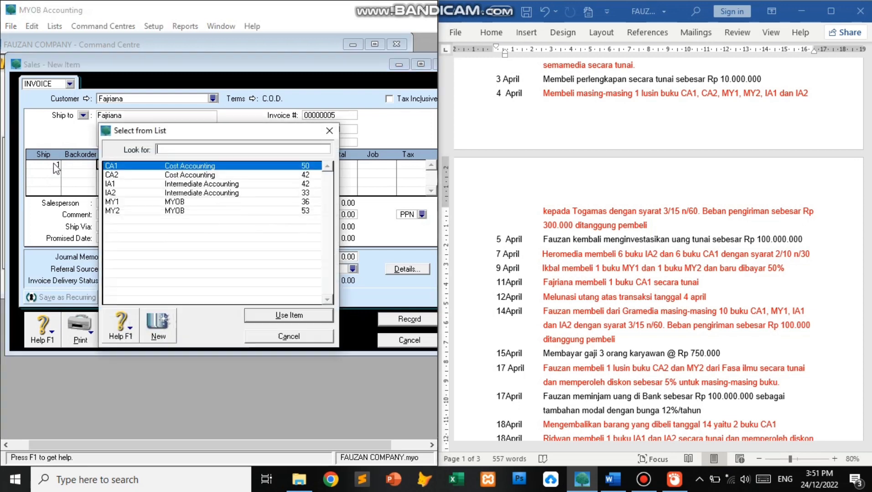
{"action": "double_click", "coordinate": [149, 167]}
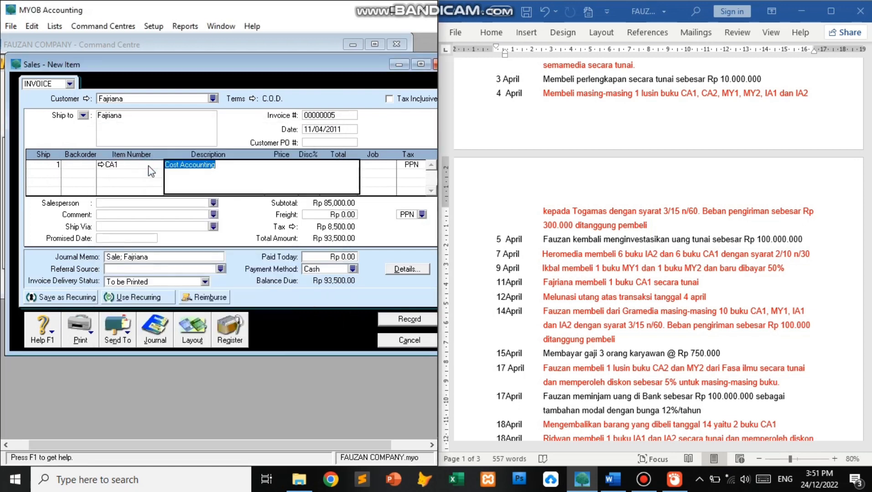
{"action": "key", "text": "Tab"}
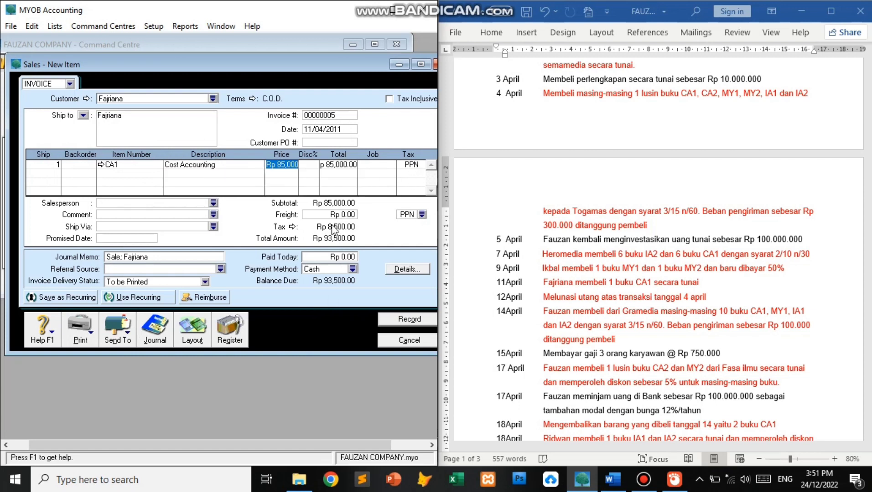
Set Paid Today to Rp 93,500, record the 11 April cash sale and close the sales entry window
{"action": "left_click", "coordinate": [340, 258]}
{"action": "type", "text": "93500"}
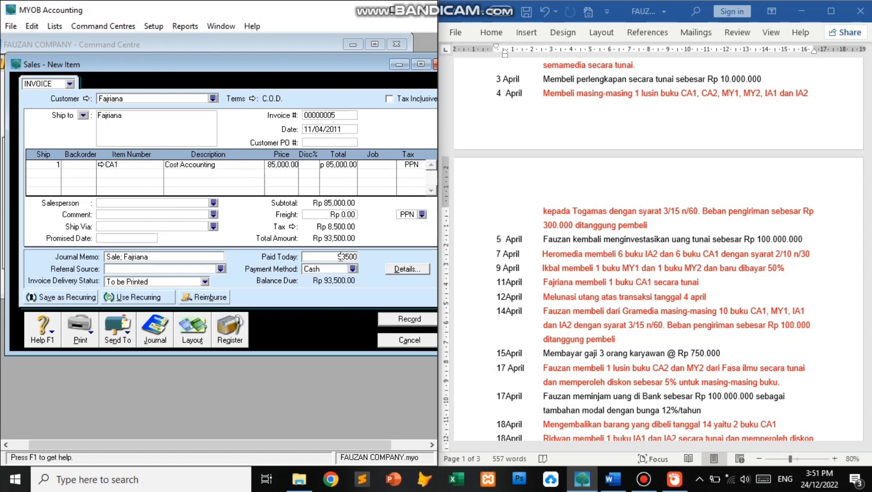
{"action": "left_click", "coordinate": [339, 269]}
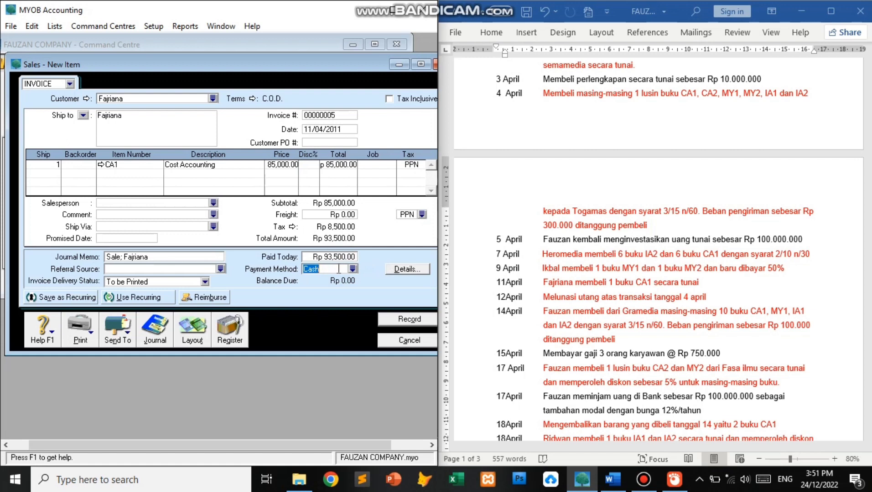
{"action": "left_click", "coordinate": [410, 319]}
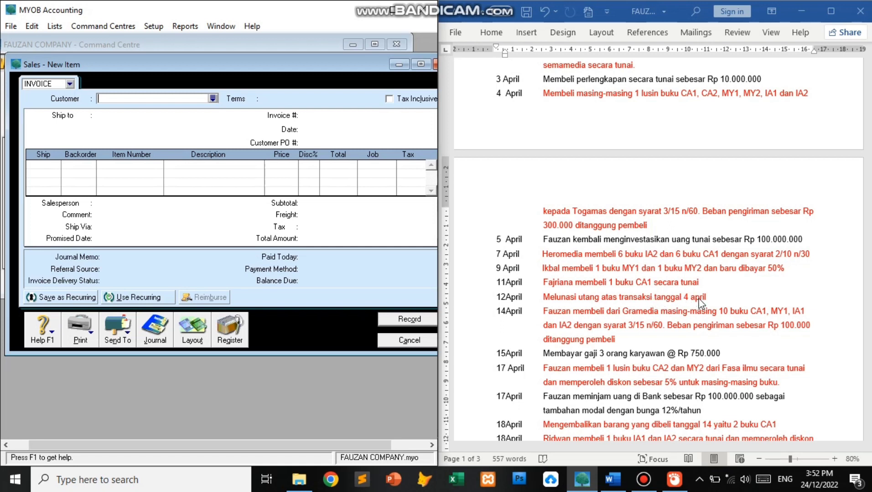
{"action": "left_click", "coordinate": [402, 338]}
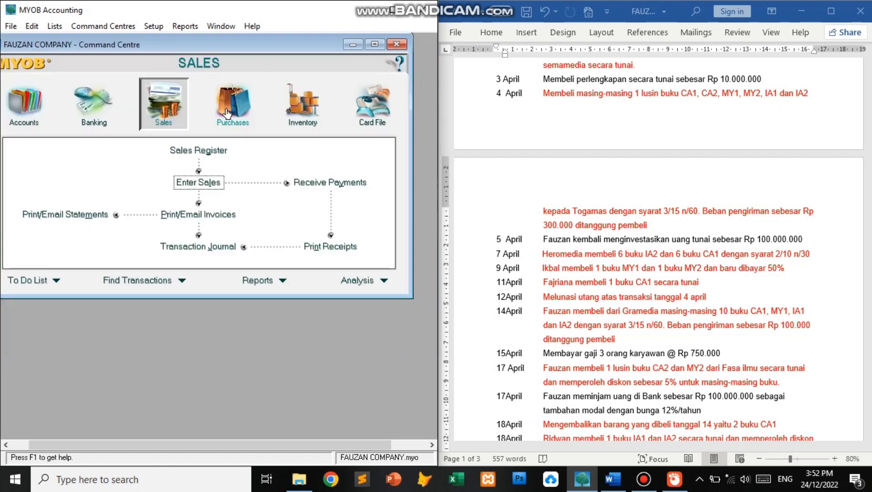
Start a bill payment to supplier Togamas and date it 12/04/2011
{"action": "left_click", "coordinate": [226, 113]}
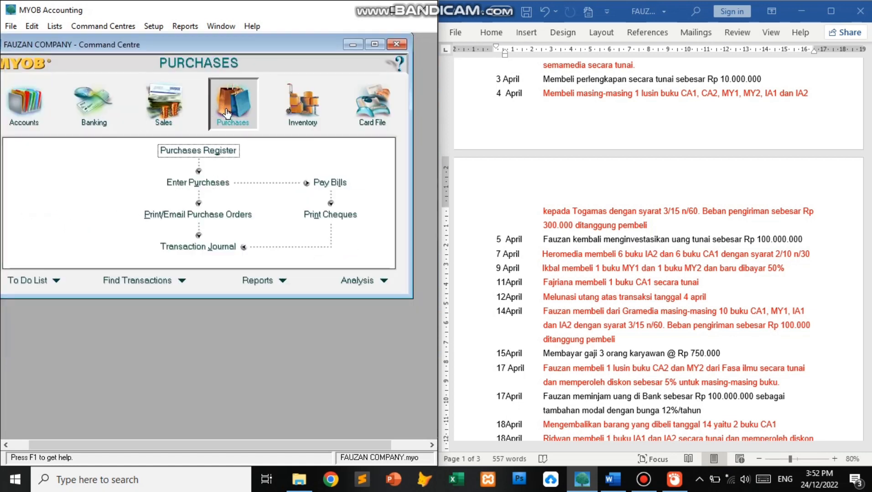
{"action": "left_click", "coordinate": [326, 184]}
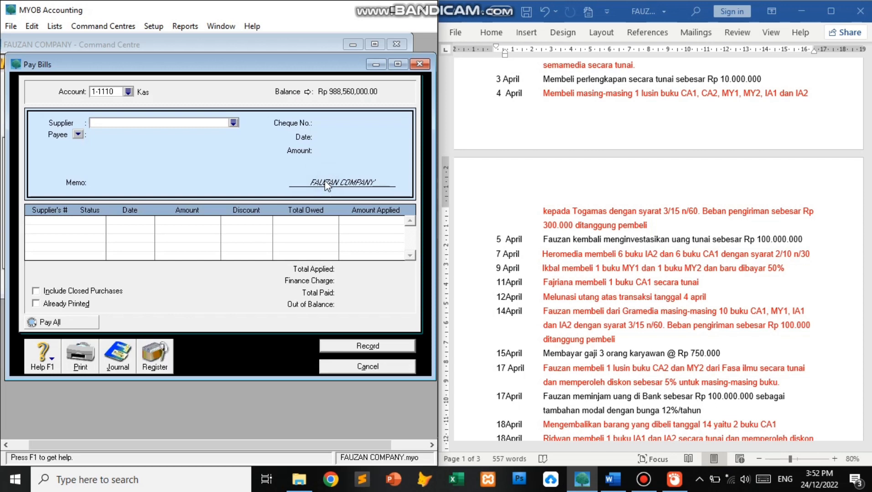
{"action": "left_click", "coordinate": [233, 122]}
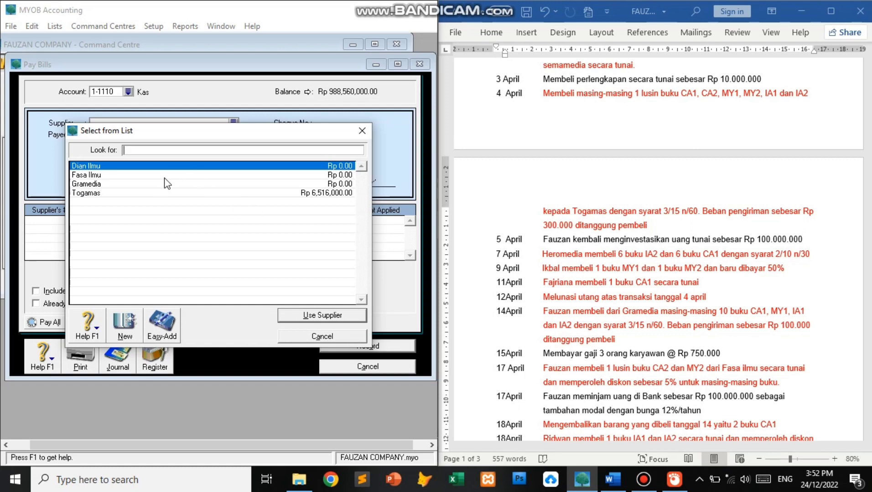
{"action": "double_click", "coordinate": [156, 193]}
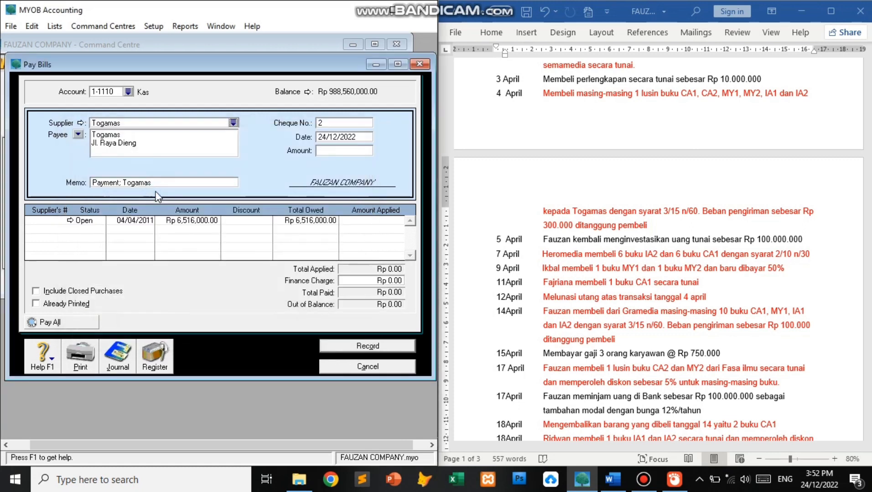
{"action": "left_click", "coordinate": [323, 137]}
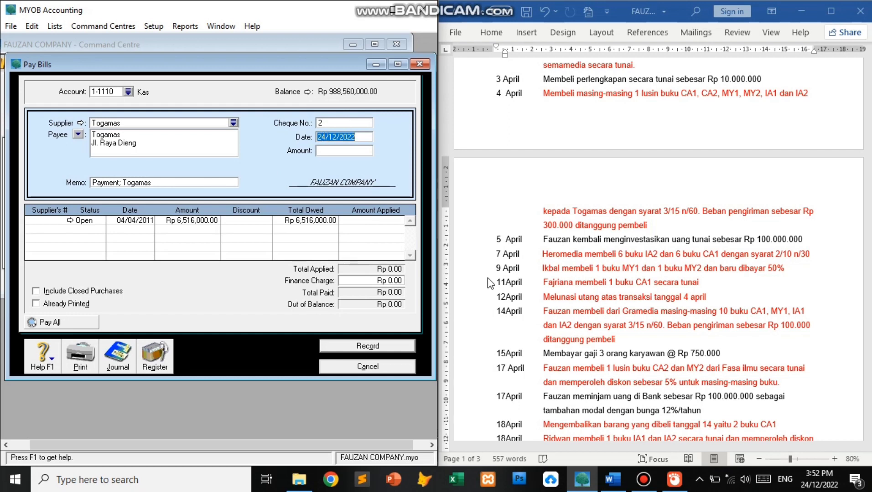
{"action": "type", "text": "12/4/11"}
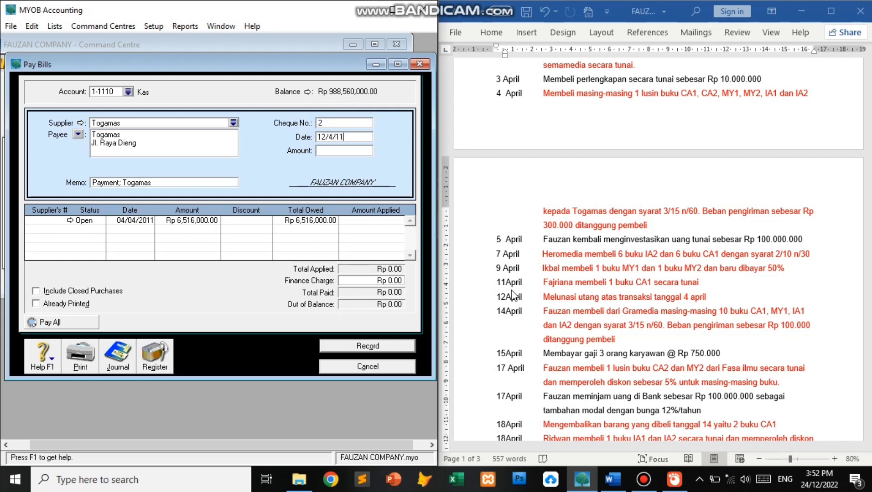
{"action": "key", "text": "Tab"}
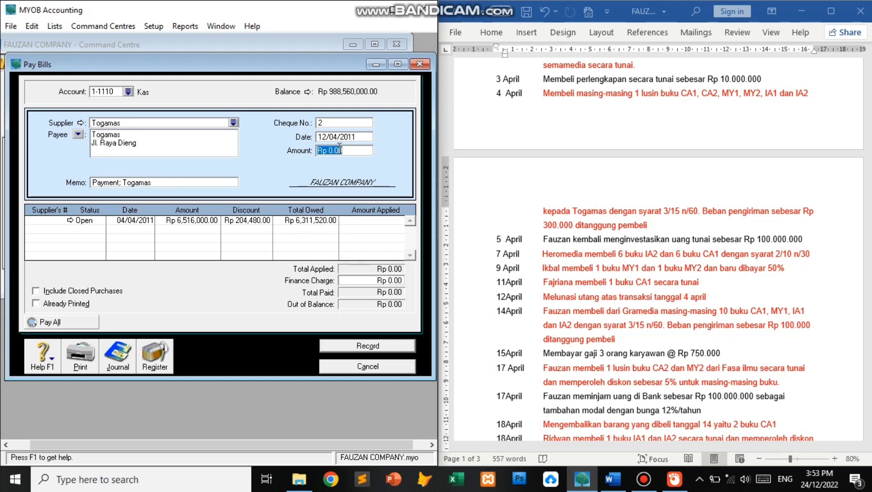
Enter a payment of Rp 6,311,520, apply it to the 04/04/2011 purchase and review the transaction recap
{"action": "type", "text": "6311520"}
{"action": "key", "text": "Tab"}
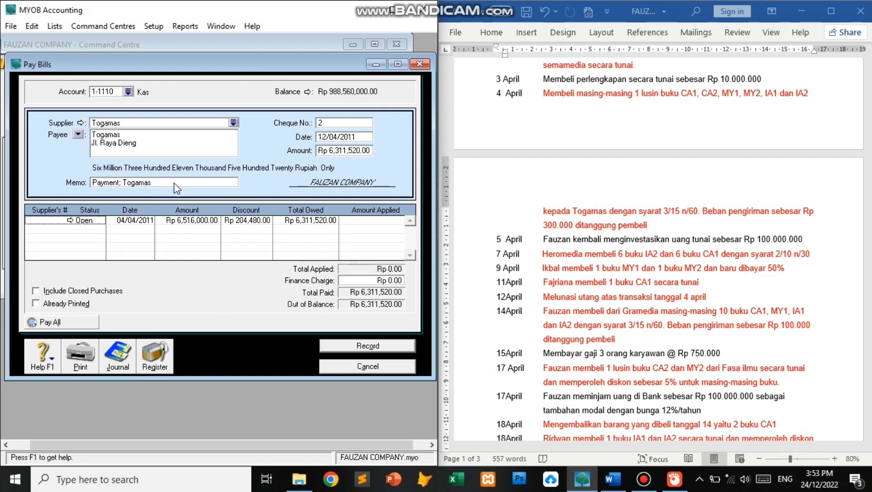
{"action": "left_click", "coordinate": [374, 222]}
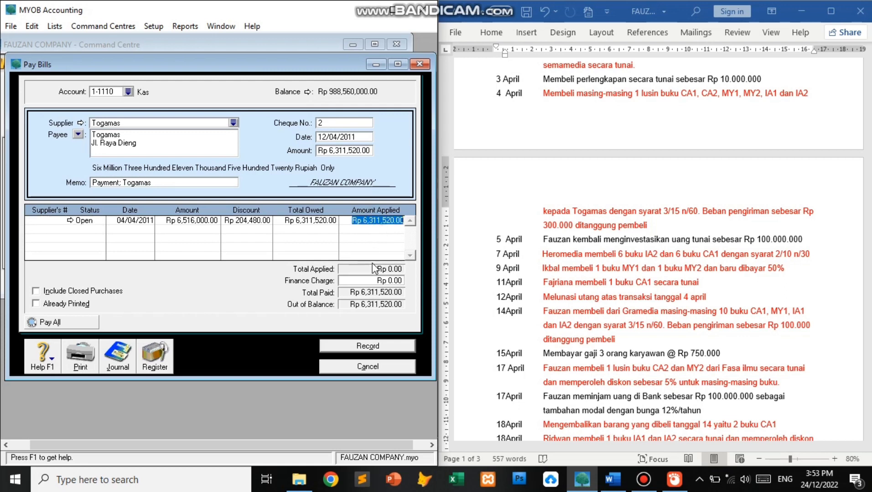
{"action": "key", "text": "Tab"}
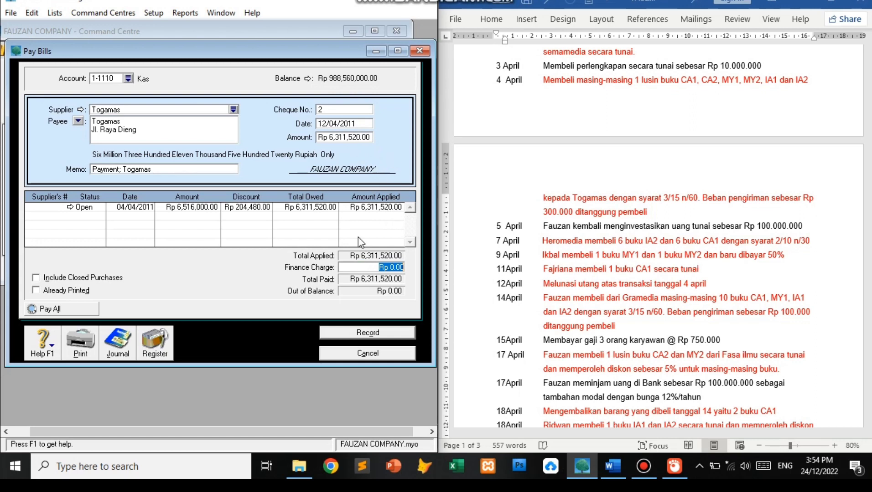
{"action": "key", "text": "ctrl+r"}
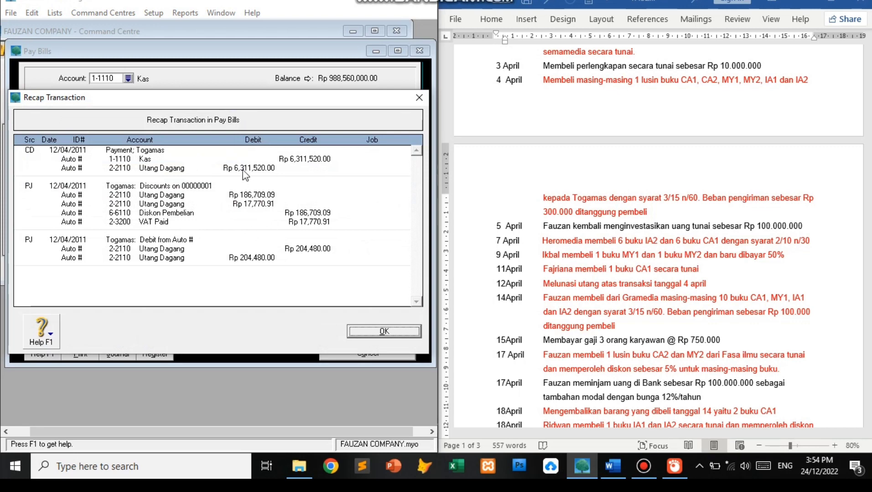
{"action": "left_click", "coordinate": [401, 331]}
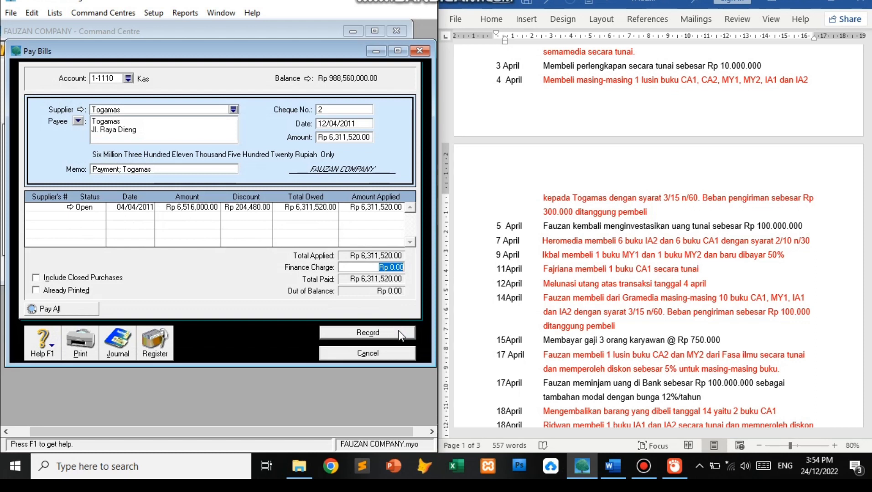
Record the Togamas payment, leave the debit memo for printing at another time and close the bill payment window
{"action": "left_click", "coordinate": [400, 335]}
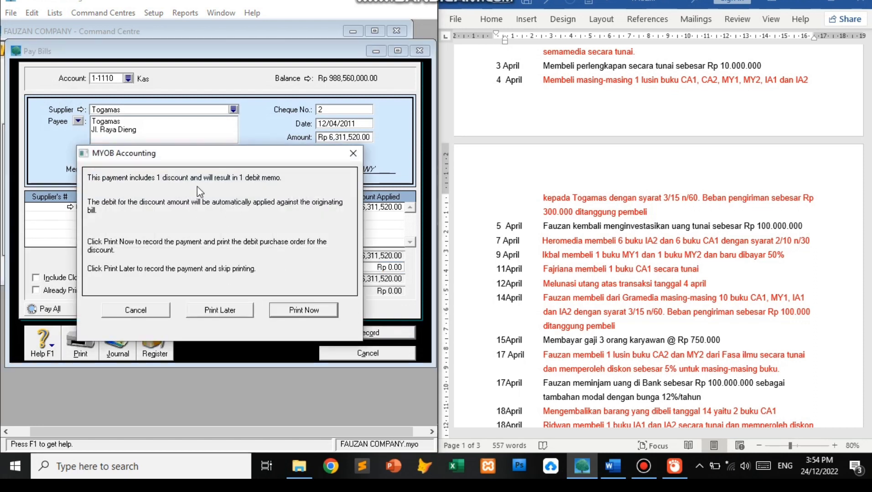
{"action": "left_click", "coordinate": [244, 312]}
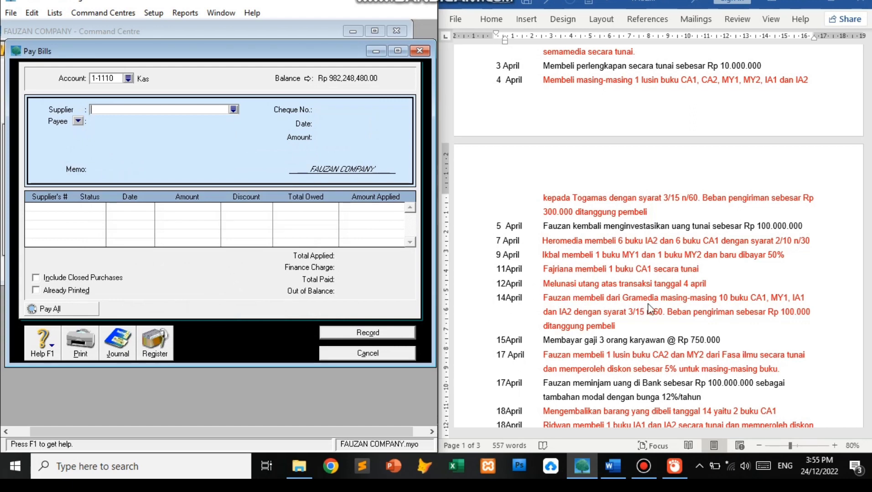
{"action": "left_click", "coordinate": [368, 354]}
Start a new item purchase bill from supplier Gramedia and date it 14/04/2011
{"action": "left_click", "coordinate": [200, 170]}
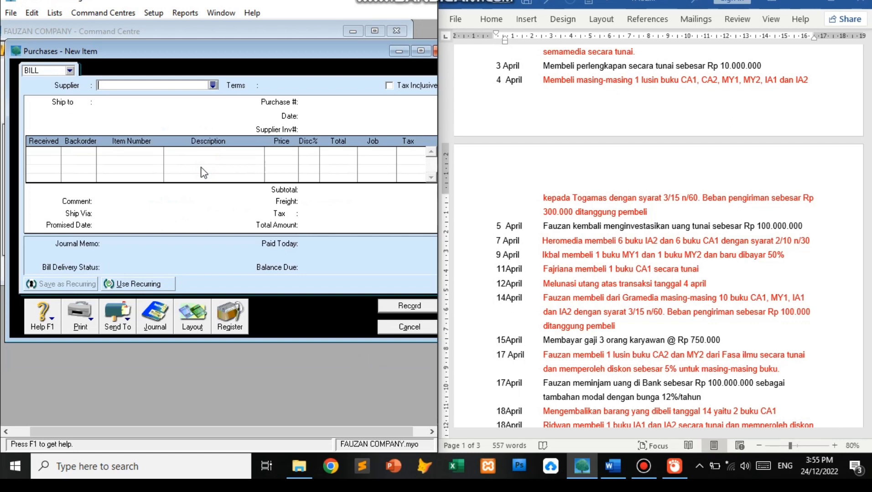
{"action": "left_click", "coordinate": [213, 85]}
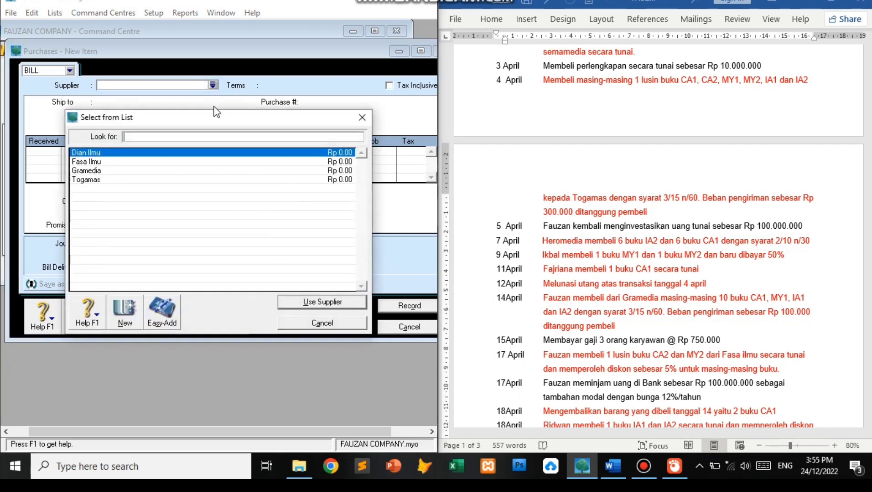
{"action": "left_click", "coordinate": [174, 171]}
{"action": "double_click", "coordinate": [173, 171]}
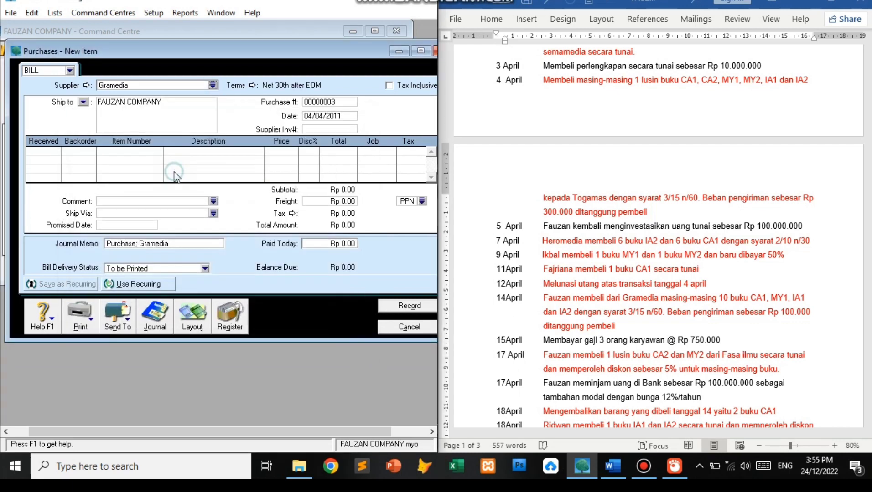
{"action": "left_click", "coordinate": [312, 115]}
{"action": "double_click", "coordinate": [312, 115]}
{"action": "key", "text": "BackSpace"}
{"action": "type", "text": "14"}
Make the Gramedia bill's payment due in a given number of days, with 10 discount days and 30 balance due days
{"action": "left_click", "coordinate": [252, 86]}
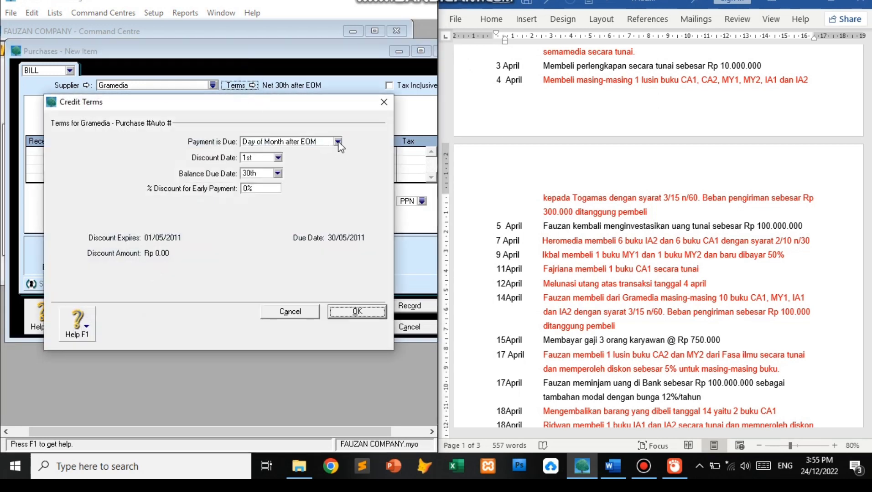
{"action": "left_click", "coordinate": [338, 142]}
{"action": "left_click", "coordinate": [318, 170]}
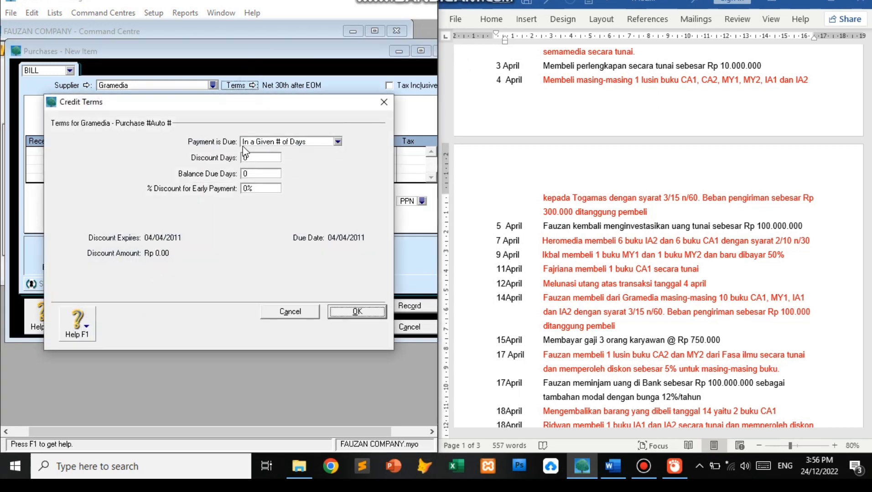
{"action": "left_click", "coordinate": [253, 157]}
{"action": "type", "text": "10"}
{"action": "left_click", "coordinate": [245, 170]}
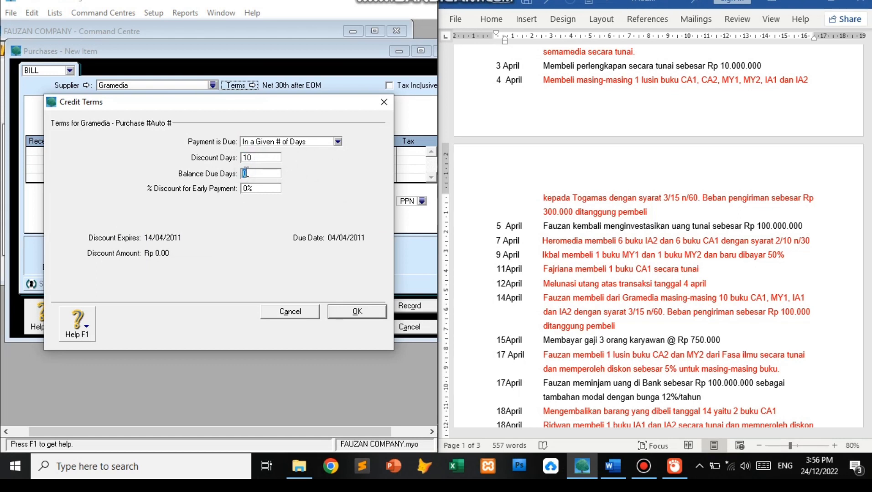
{"action": "type", "text": "30"}
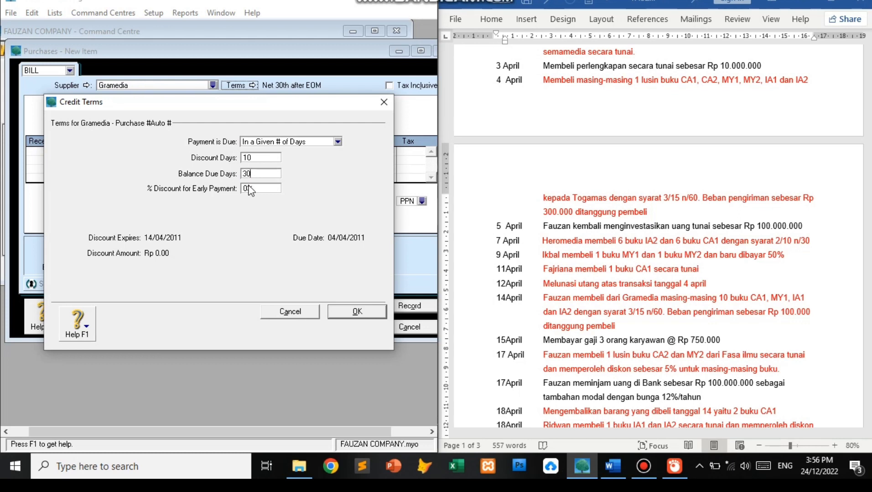
Set the early payment discount to 3%, balance due days to 60 and discount days to 15, and accept the credit terms
{"action": "left_click", "coordinate": [248, 189]}
{"action": "key", "text": "BackSpace"}
{"action": "type", "text": "3"}
{"action": "left_click", "coordinate": [261, 173]}
{"action": "left_click", "coordinate": [244, 173]}
{"action": "key", "text": "Delete"}
{"action": "key", "text": "Delete"}
{"action": "type", "text": "60"}
{"action": "left_click", "coordinate": [261, 157]}
{"action": "type", "text": "15"}
{"action": "left_click", "coordinate": [347, 315]}
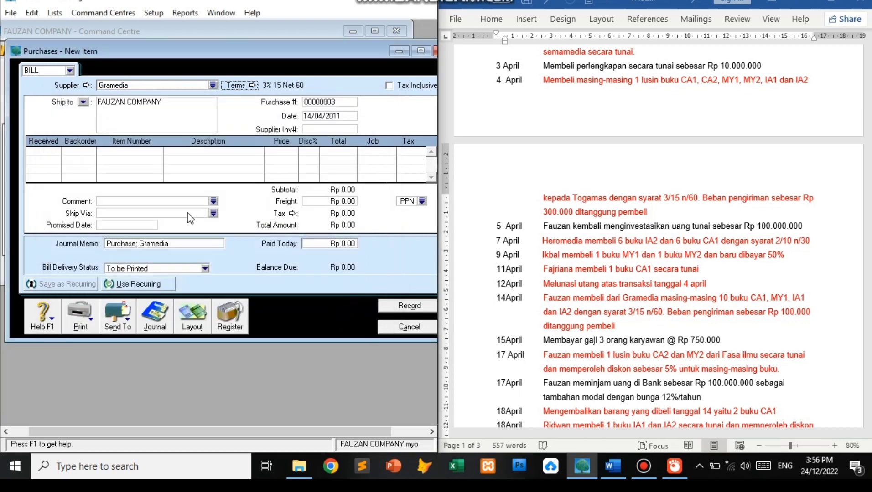
Add 10 copies of book CA1 (Cost Accounting) to the bill at the list's purchase price of Rp 65,000 each
{"action": "left_click", "coordinate": [52, 151]}
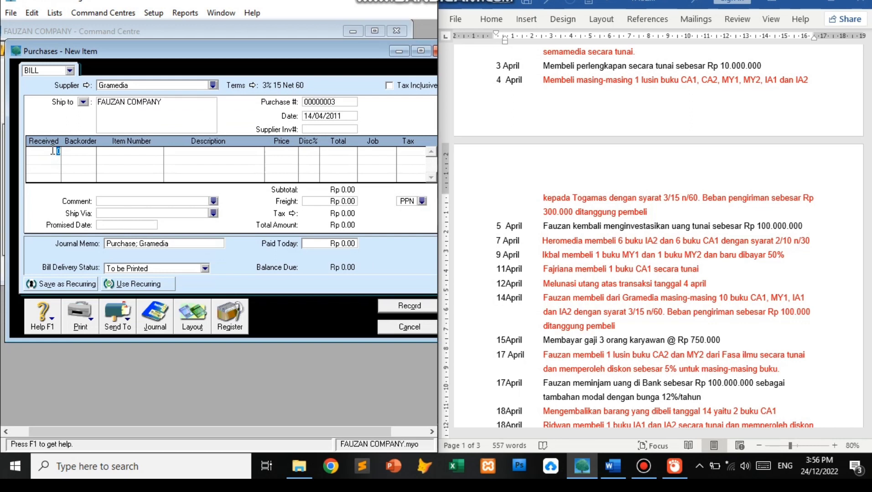
{"action": "type", "text": "10"}
{"action": "key", "text": "Tab"}
{"action": "key", "text": "Tab"}
{"action": "key", "text": "Tab"}
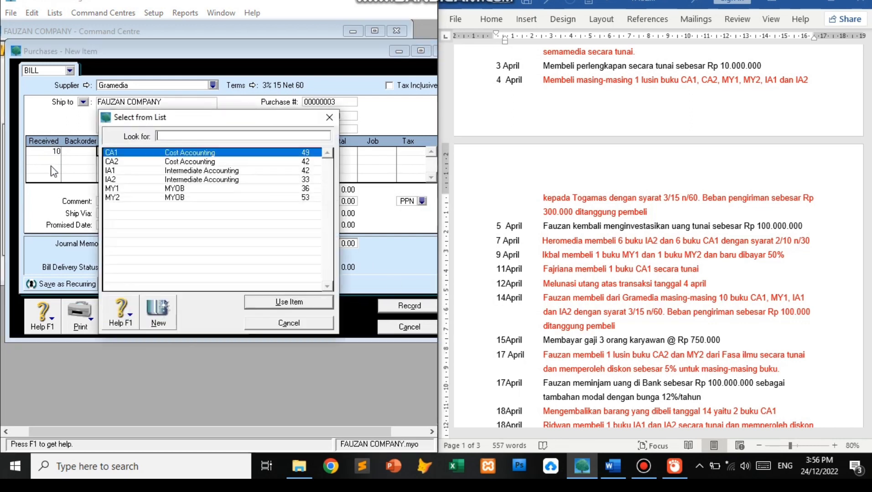
{"action": "double_click", "coordinate": [198, 152]}
{"action": "key", "text": "Tab"}
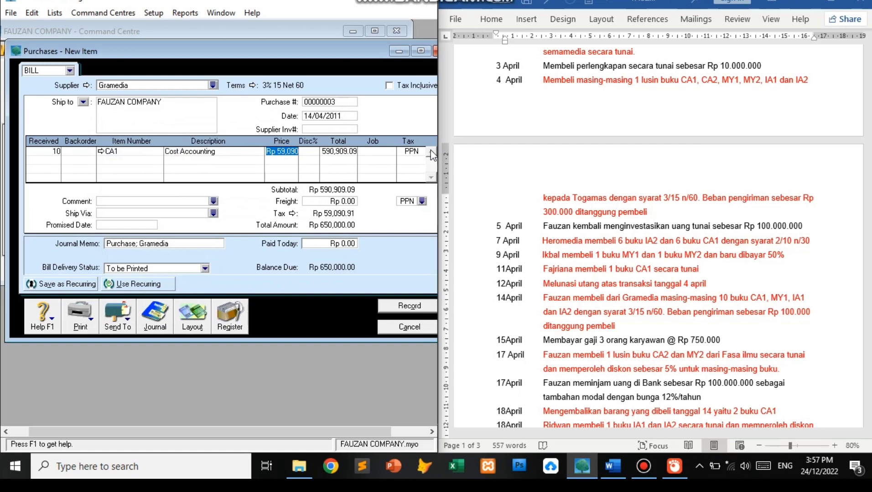
{"action": "left_click", "coordinate": [828, 166]}
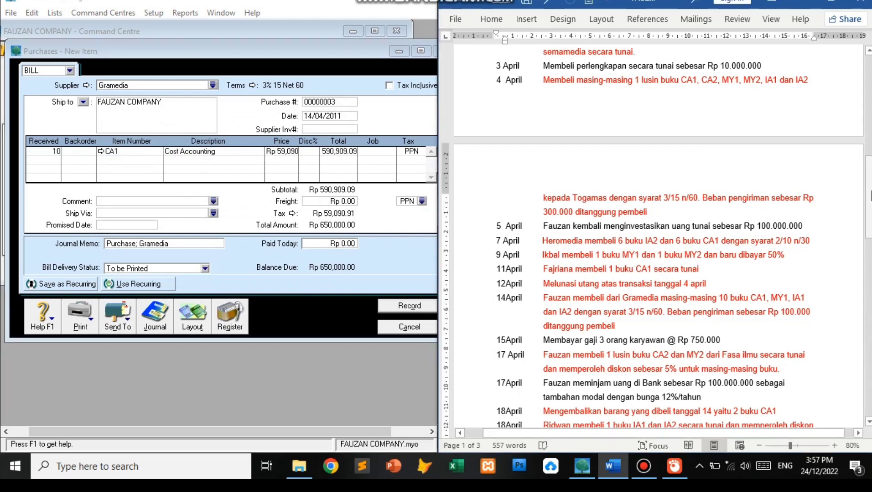
{"action": "scroll", "coordinate": [701, 106], "scroll_direction": "up", "scroll_amount": 5}
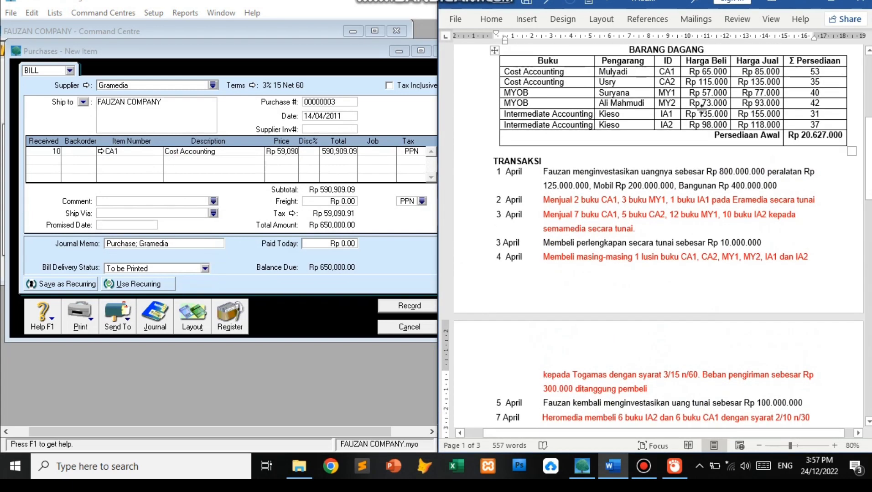
{"action": "left_click", "coordinate": [283, 151]}
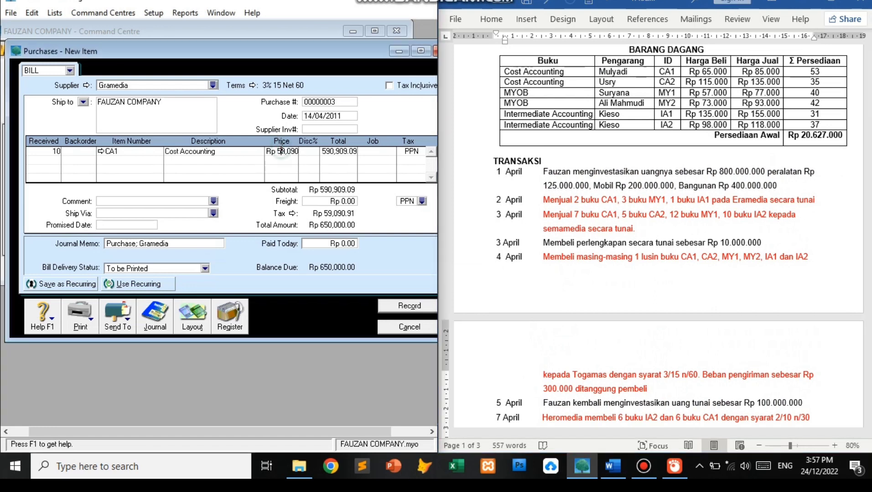
{"action": "type", "text": "65000"}
{"action": "key", "text": "Tab"}
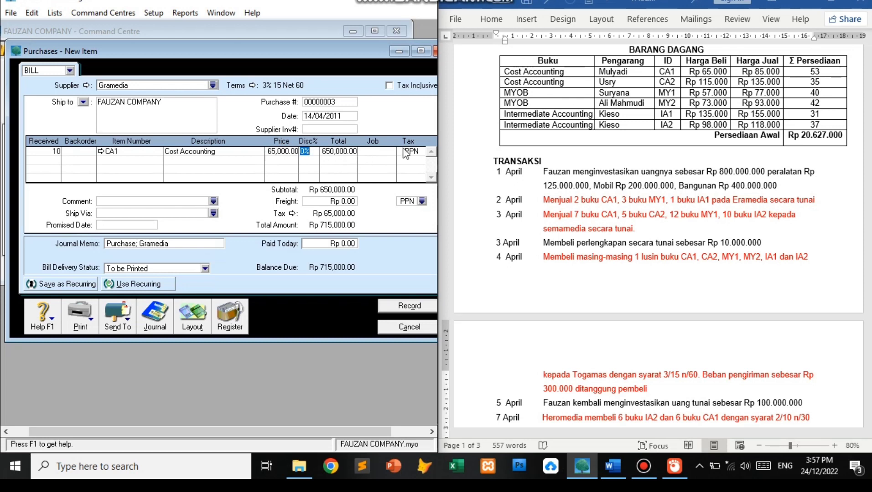
Add a second bill line for 10 copies of book MY1 (MYOB) at Rp 57,000 each
{"action": "left_click", "coordinate": [56, 160]}
{"action": "left_click", "coordinate": [841, 163]}
{"action": "scroll", "coordinate": [756, 359], "scroll_direction": "down", "scroll_amount": 5}
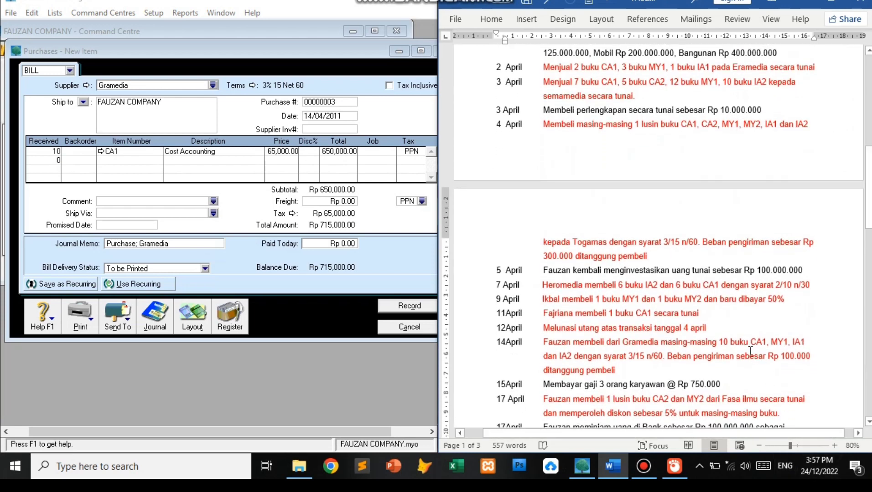
{"action": "left_click", "coordinate": [57, 160]}
{"action": "type", "text": "10"}
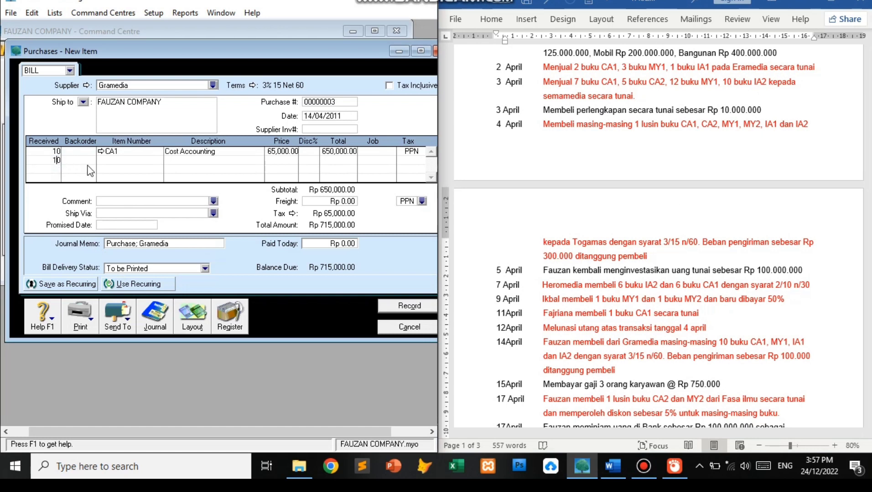
{"action": "key", "text": "Tab"}
{"action": "key", "text": "Tab"}
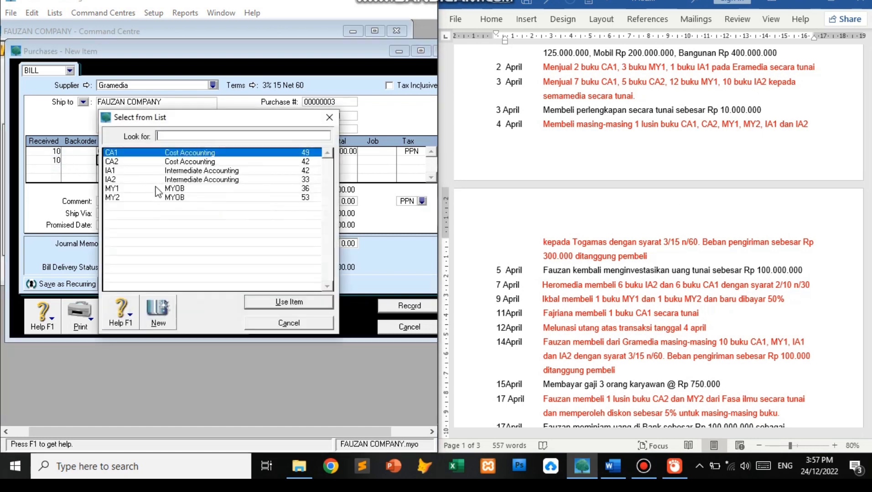
{"action": "double_click", "coordinate": [156, 187]}
{"action": "key", "text": "Tab"}
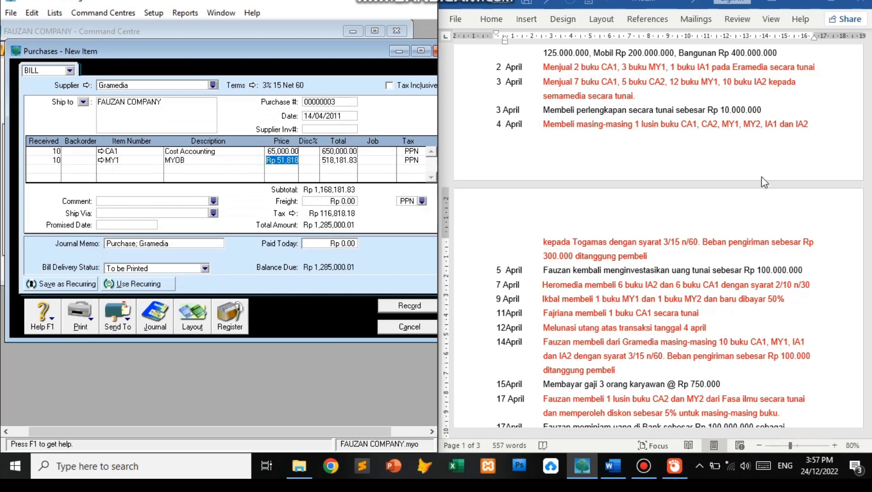
{"action": "left_click", "coordinate": [844, 200]}
{"action": "scroll", "coordinate": [869, 180], "scroll_direction": "up", "scroll_amount": 5}
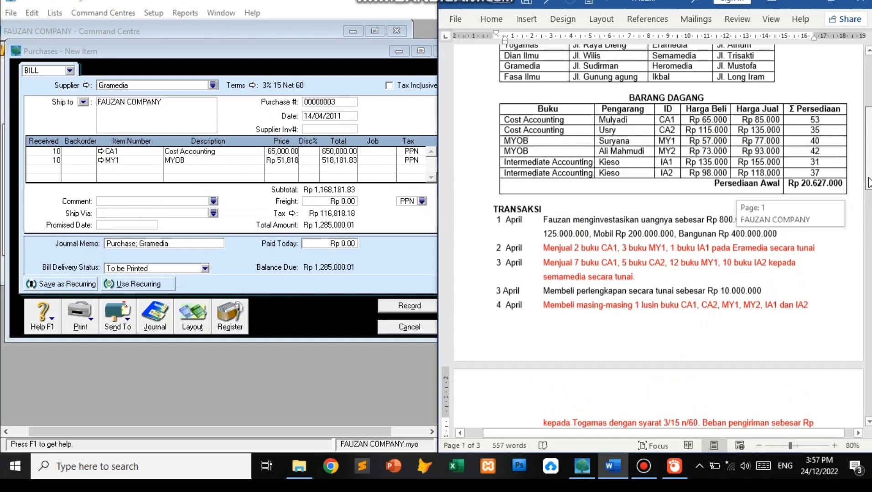
{"action": "left_click", "coordinate": [287, 160]}
{"action": "type", "text": "57000"}
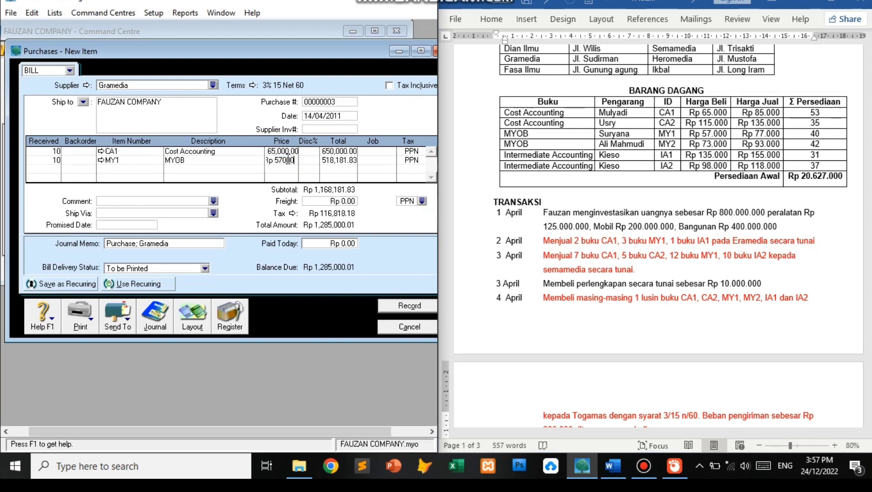
{"action": "key", "text": "Tab"}
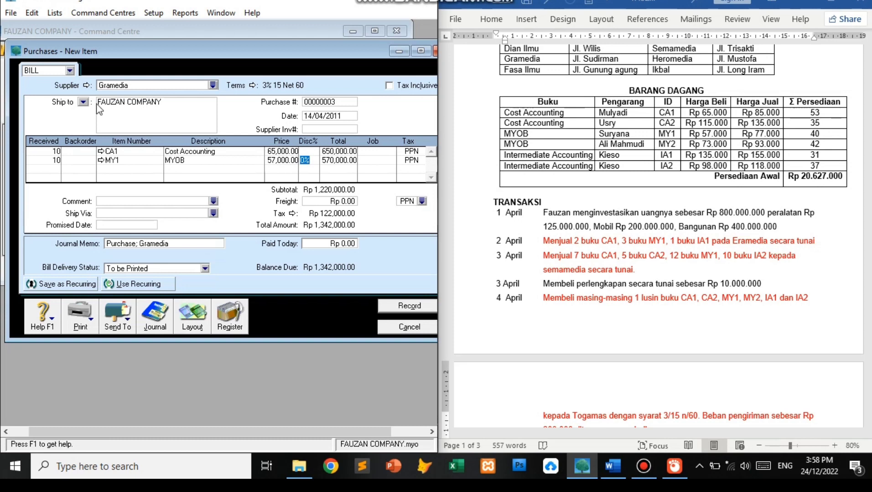
Add a third bill line for 10 copies of book IA1 (Intermediate Accounting) at Rp 135,000 each
{"action": "left_click", "coordinate": [52, 170]}
{"action": "type", "text": "10"}
{"action": "left_click_drag", "start_coordinate": [869, 95], "coordinate": [869, 201]}
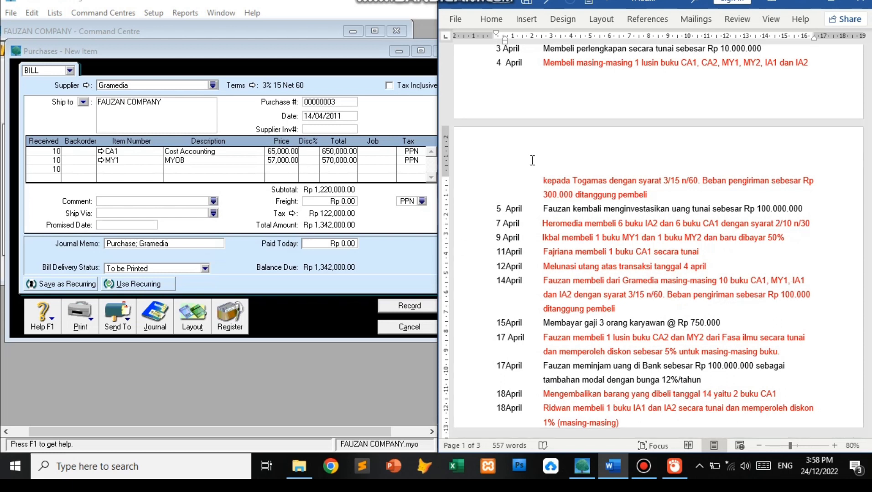
{"action": "left_click_drag", "start_coordinate": [869, 201], "coordinate": [868, 143]}
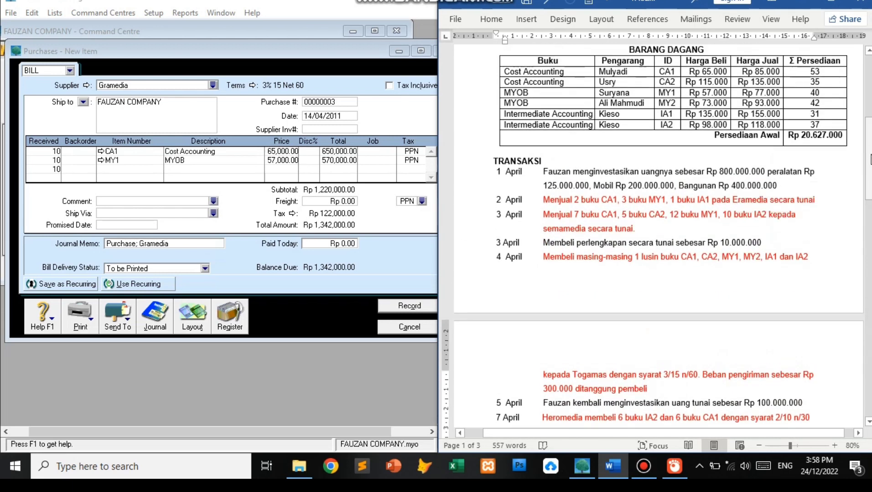
{"action": "left_click", "coordinate": [66, 173]}
{"action": "key", "text": "Tab"}
{"action": "key", "text": "Tab"}
{"action": "double_click", "coordinate": [166, 171]}
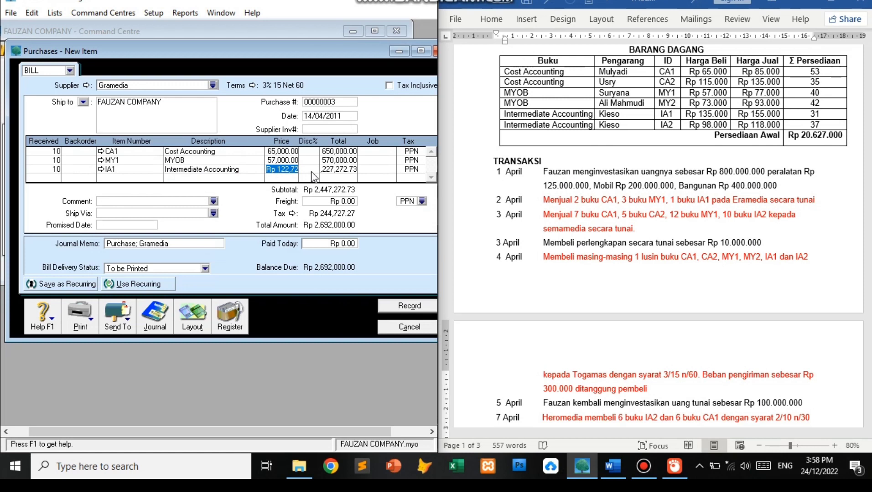
{"action": "type", "text": "135000"}
{"action": "key", "text": "Tab"}
Add a fourth bill line for 10 copies of book IA2 (Intermediate Accounting) at Rp 98,000 each
{"action": "left_click", "coordinate": [57, 178]}
{"action": "type", "text": "10"}
{"action": "key", "text": "Tab"}
{"action": "key", "text": "Tab"}
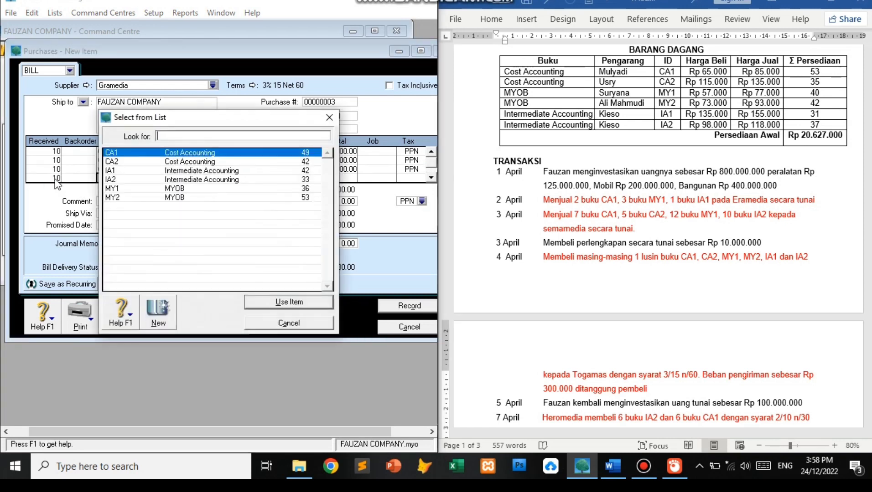
{"action": "left_click", "coordinate": [184, 180]}
{"action": "double_click", "coordinate": [184, 180]}
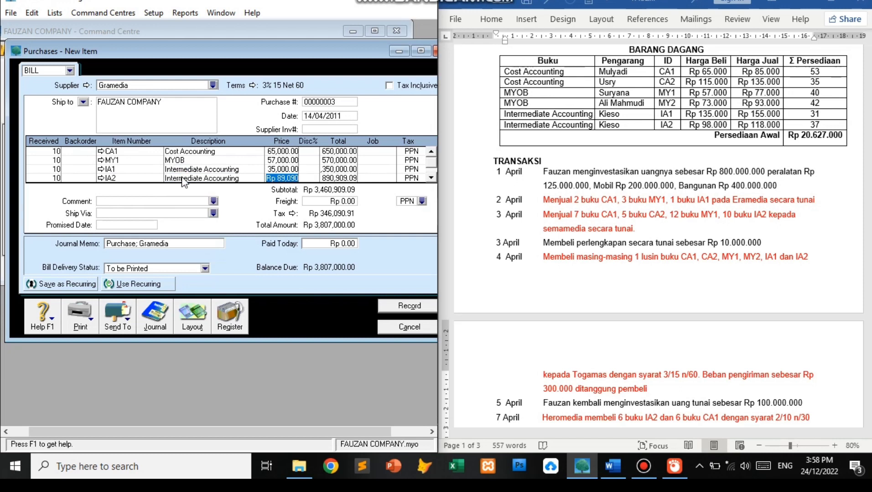
{"action": "type", "text": "9800"}
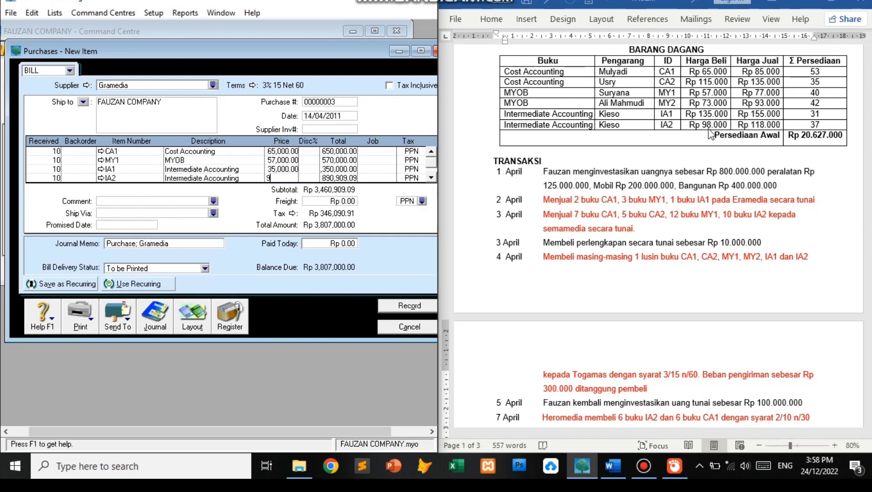
{"action": "key", "text": "Tab"}
{"action": "key", "text": "Tab"}
{"action": "key", "text": "Tab"}
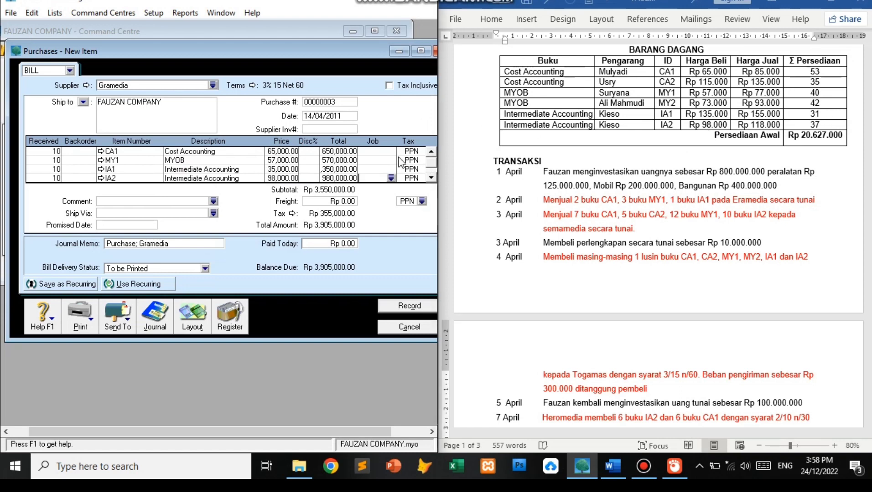
Set the Gramedia bill's freight to Rp 100,000 and assign it the N-T (Non-Taxable) tax code
{"action": "left_click_drag", "start_coordinate": [866, 143], "coordinate": [867, 212]}
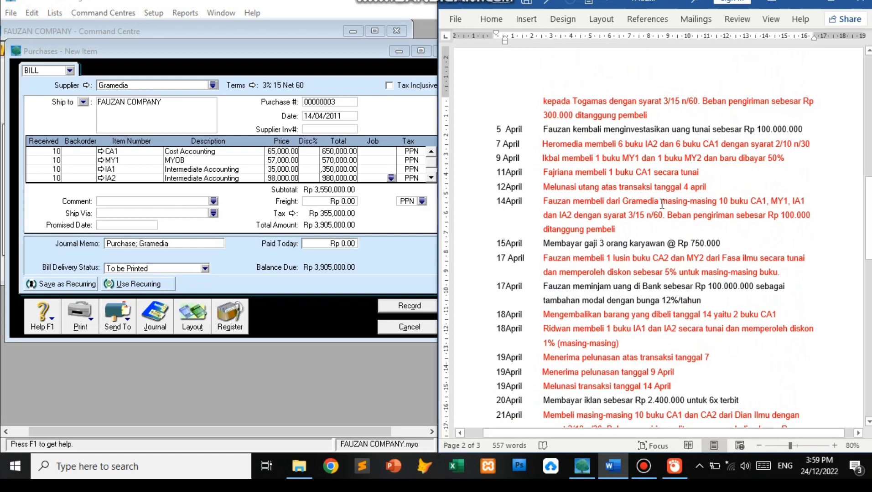
{"action": "left_click", "coordinate": [342, 201]}
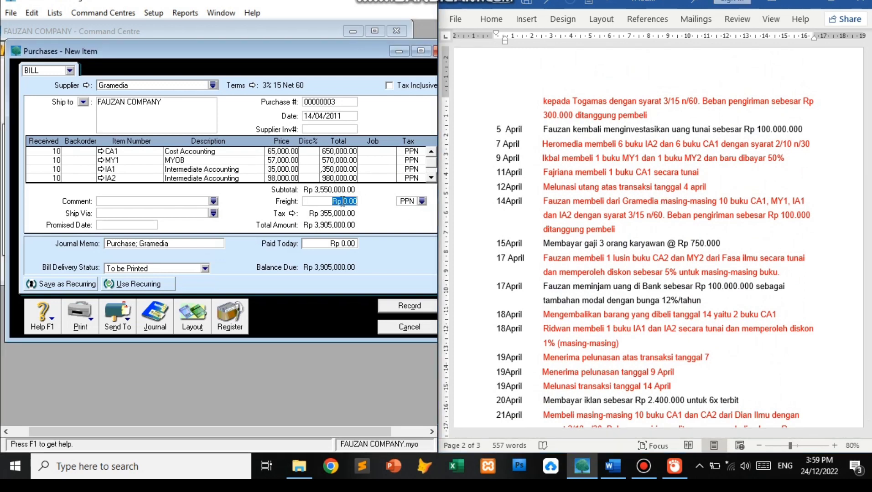
{"action": "type", "text": "100000"}
{"action": "left_click", "coordinate": [423, 202]}
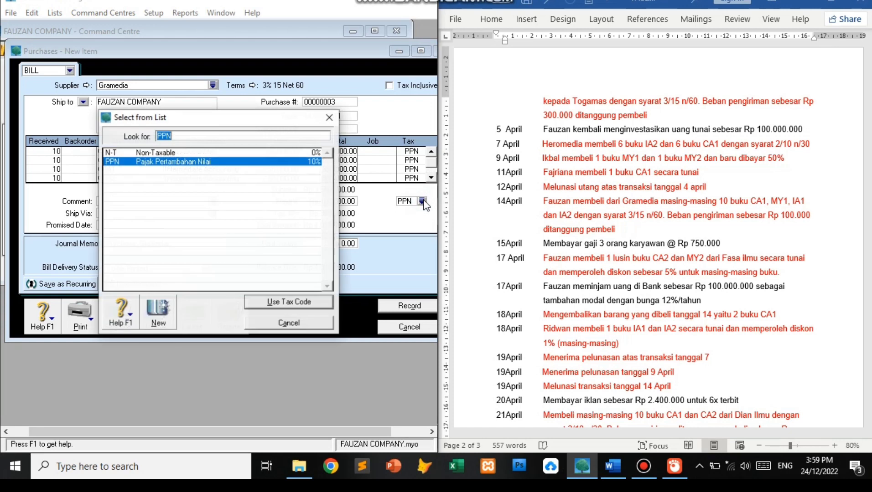
{"action": "left_click", "coordinate": [219, 151]}
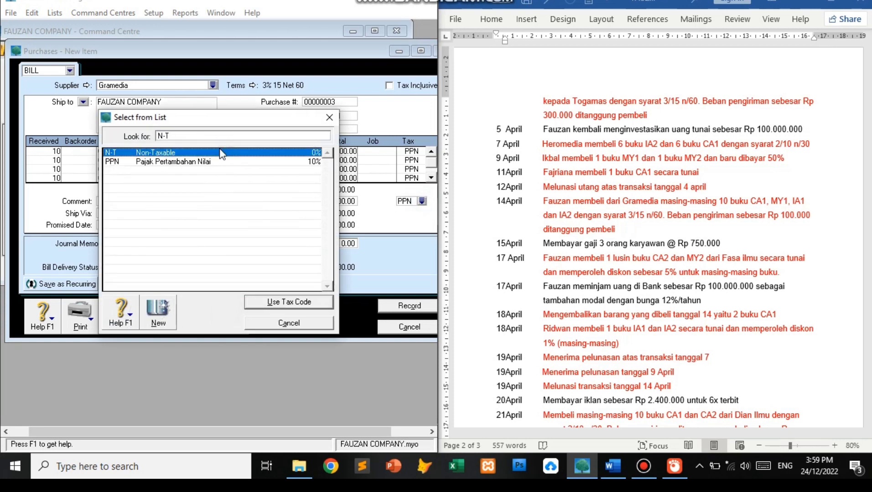
{"action": "double_click", "coordinate": [220, 152]}
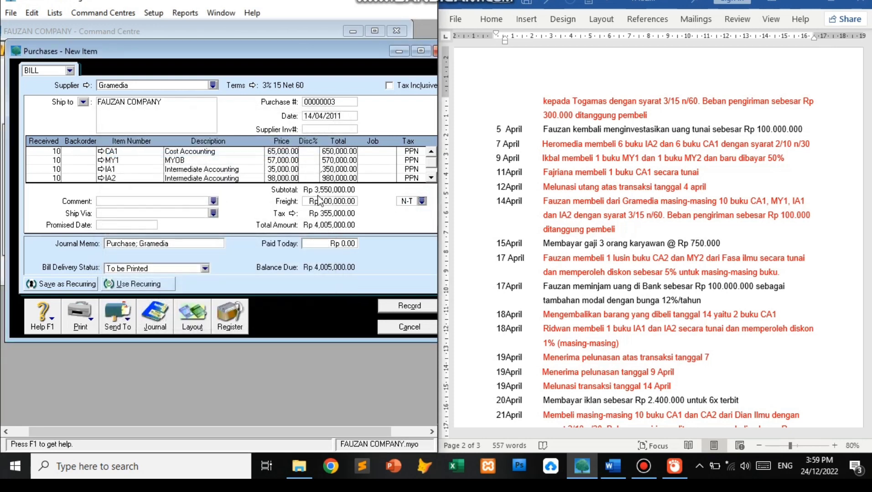
Enter Rp 100,000 as paid today, check the transaction recap, and record the Gramedia bill with its cheque
{"action": "left_click", "coordinate": [345, 244]}
{"action": "type", "text": "100000"}
{"action": "key", "text": "ctrl+r"}
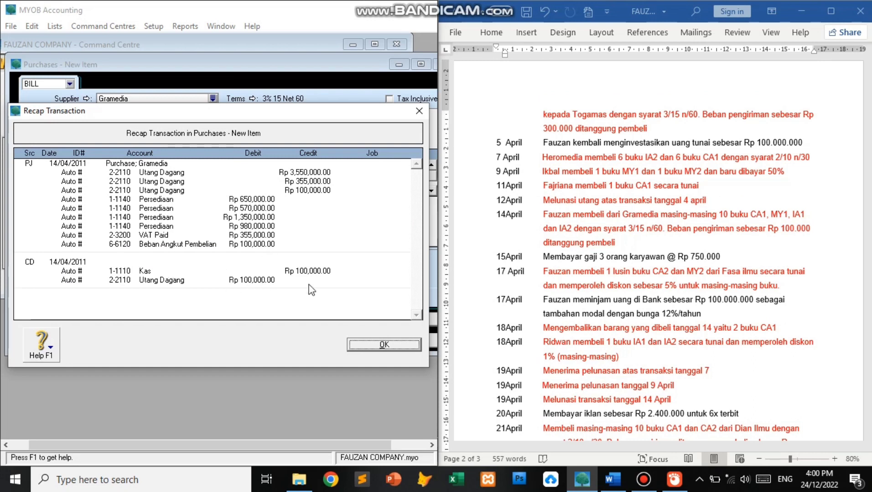
{"action": "left_click", "coordinate": [384, 344]}
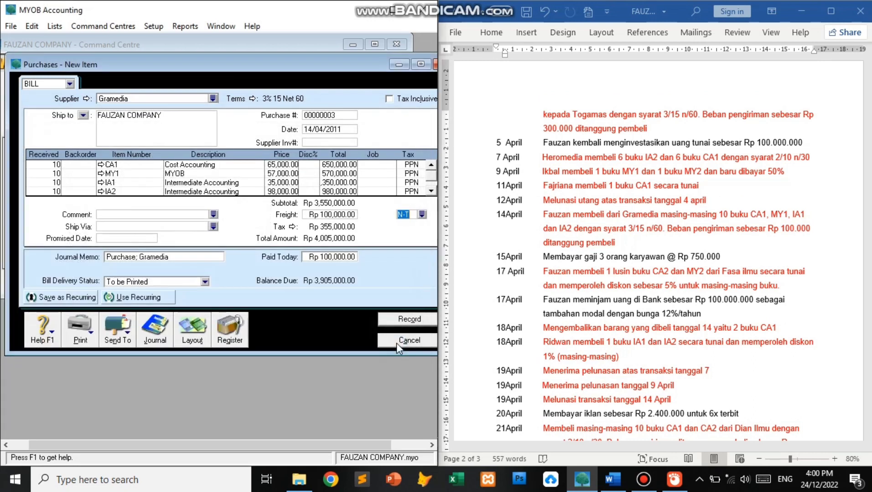
{"action": "left_click", "coordinate": [425, 321]}
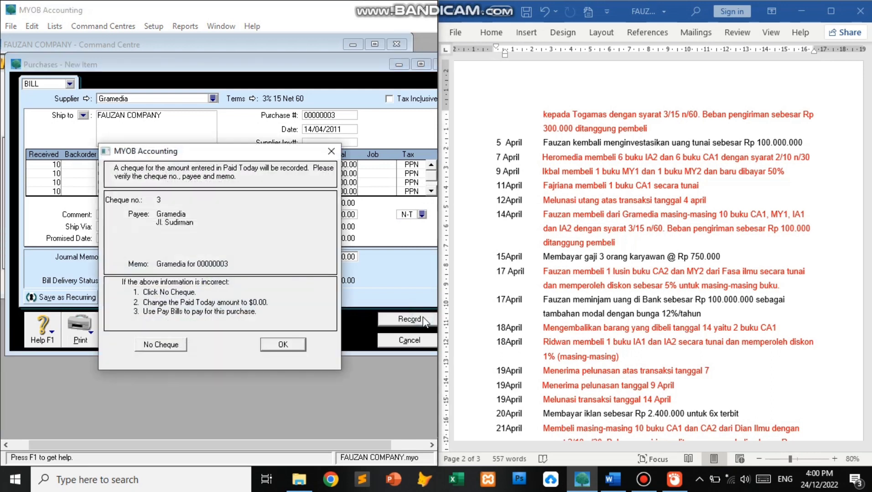
{"action": "left_click", "coordinate": [274, 346]}
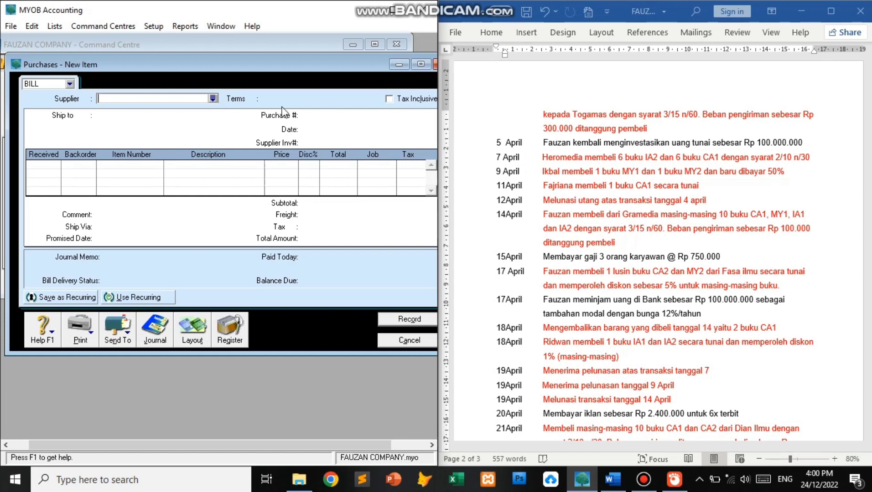
Start a new purchase bill for supplier Fasa Ilmu and date it 17/04/2011
{"action": "left_click", "coordinate": [213, 99]}
{"action": "double_click", "coordinate": [172, 174]}
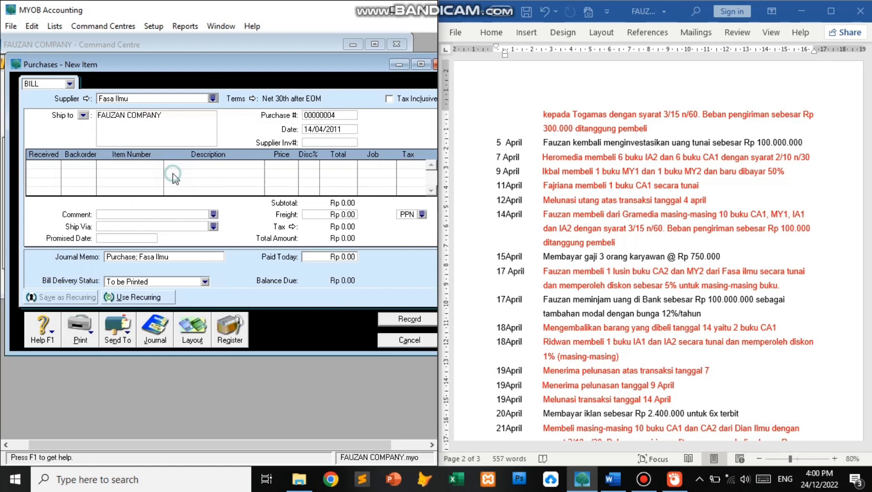
{"action": "left_click", "coordinate": [312, 129]}
{"action": "type", "text": "7"}
{"action": "key", "text": "Tab"}
Set the Fasa Ilmu bill's credit terms to C.O.D
{"action": "left_click", "coordinate": [252, 98]}
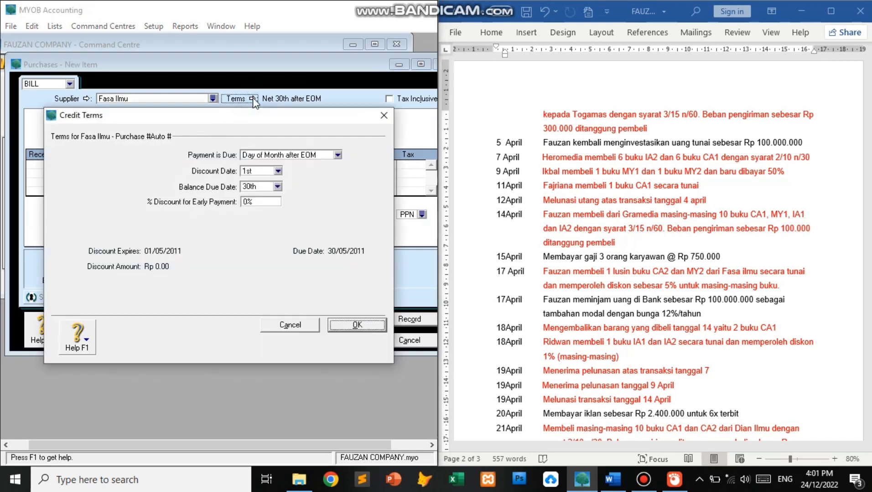
{"action": "left_click", "coordinate": [338, 156]}
{"action": "left_click", "coordinate": [316, 167]}
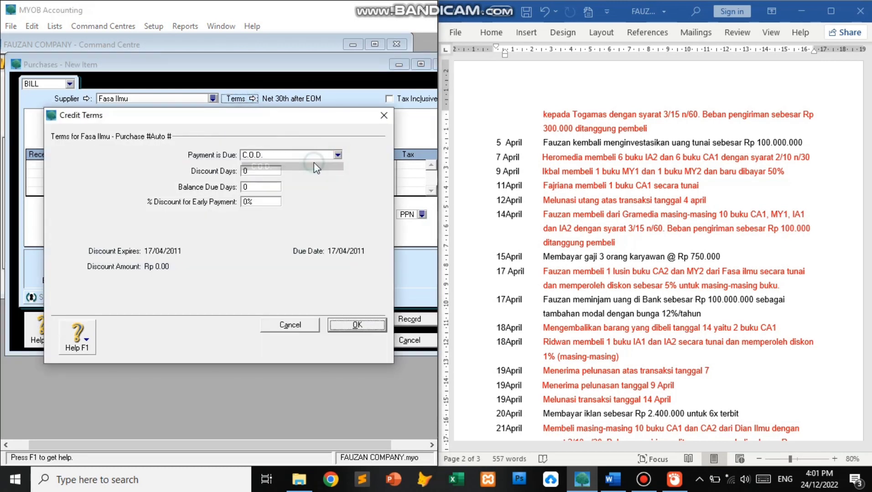
{"action": "left_click", "coordinate": [374, 326]}
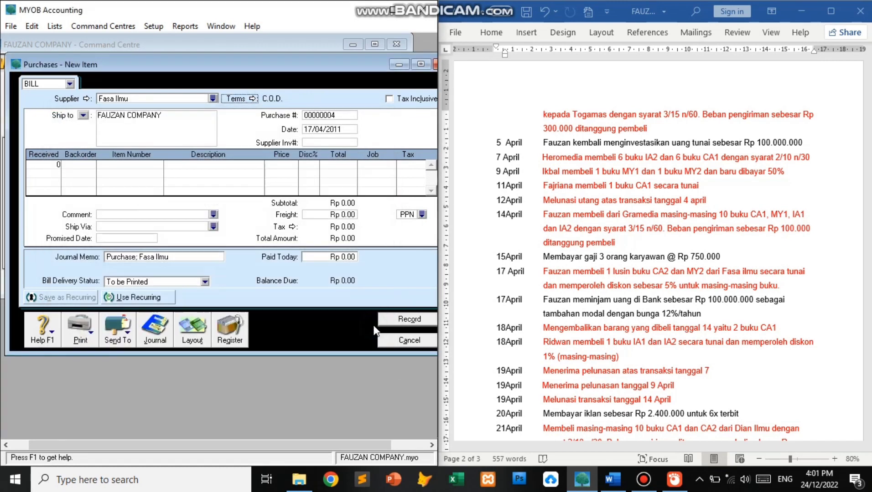
Add 12 copies of book CA2 (Cost Accounting) to the bill at the list's purchase price of Rp 115,000 each
{"action": "left_click", "coordinate": [57, 165]}
{"action": "type", "text": "1"}
{"action": "key", "text": "Tab"}
{"action": "key", "text": "Tab"}
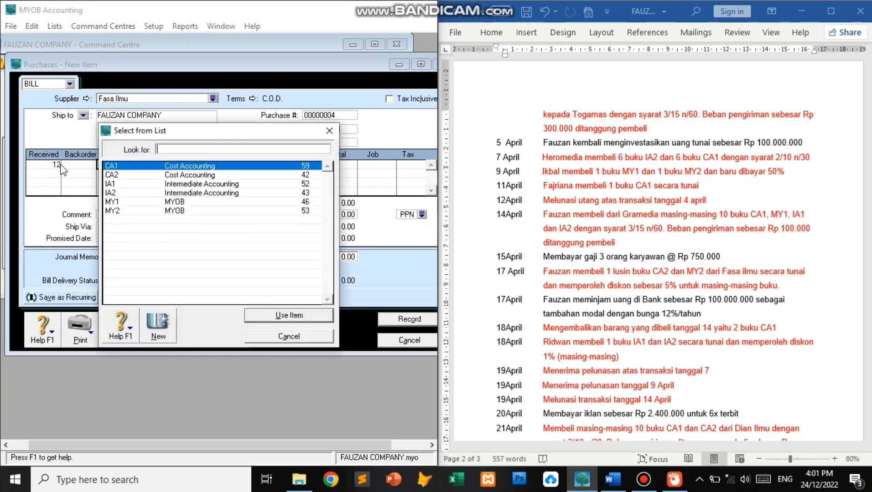
{"action": "double_click", "coordinate": [136, 175]}
{"action": "key", "text": "Tab"}
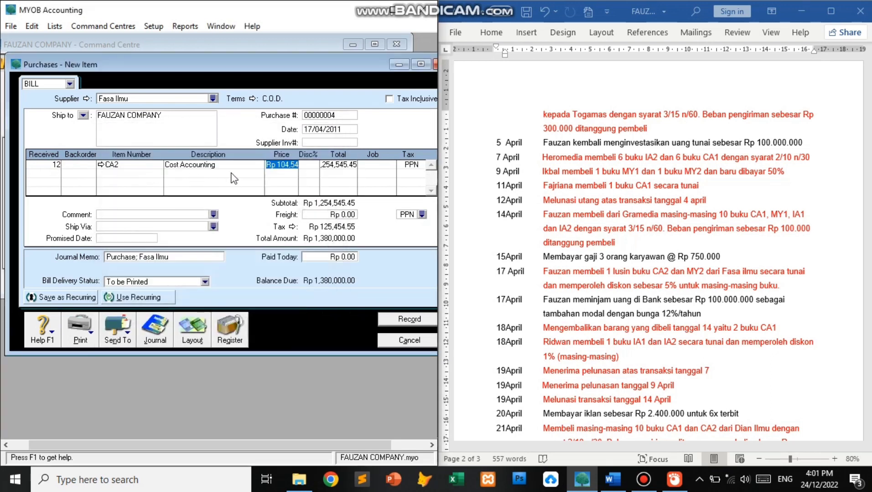
{"action": "left_click", "coordinate": [865, 178]}
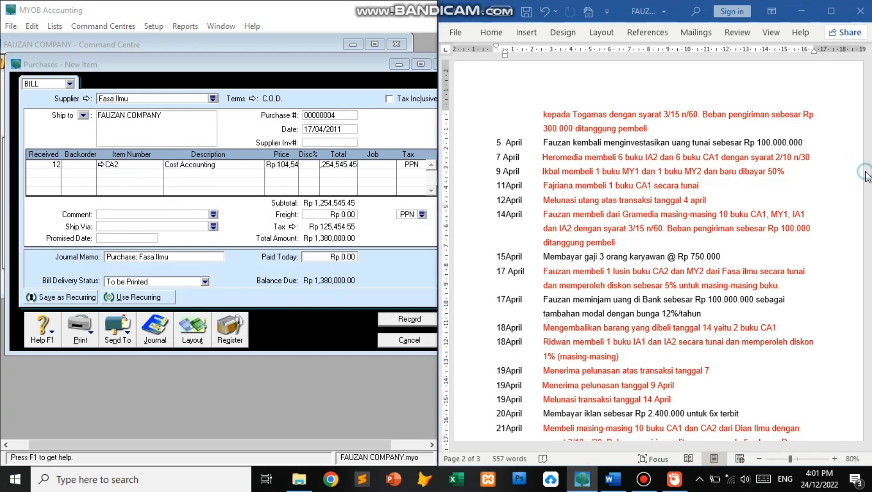
{"action": "scroll", "coordinate": [693, 122], "scroll_direction": "up", "scroll_amount": 8}
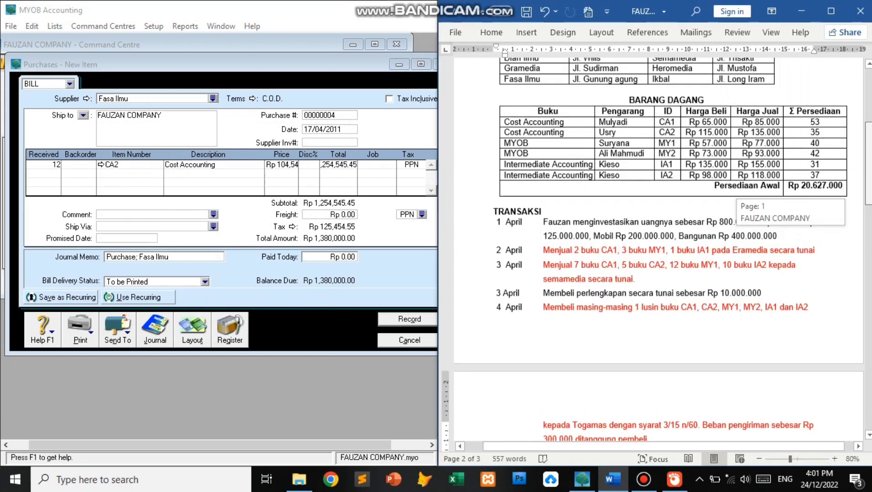
{"action": "left_click", "coordinate": [281, 166]}
{"action": "double_click", "coordinate": [282, 166]}
{"action": "type", "text": "1"}
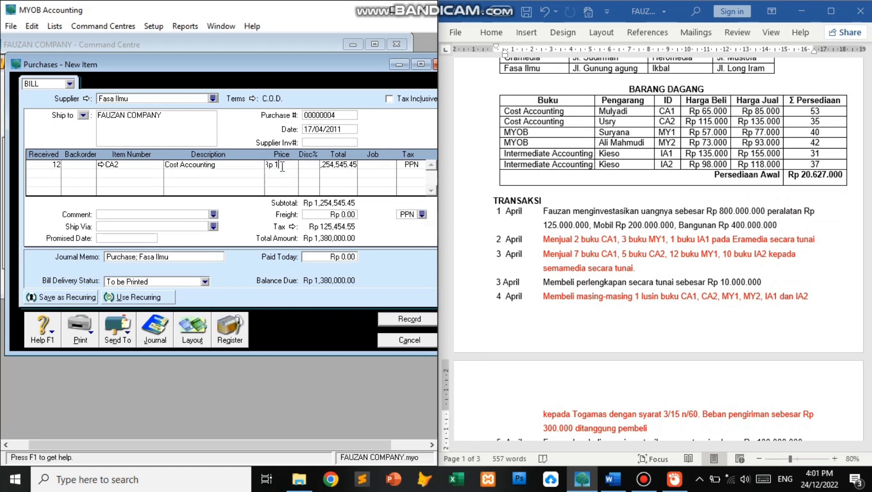
{"action": "type", "text": "15000"}
{"action": "key", "text": "Tab"}
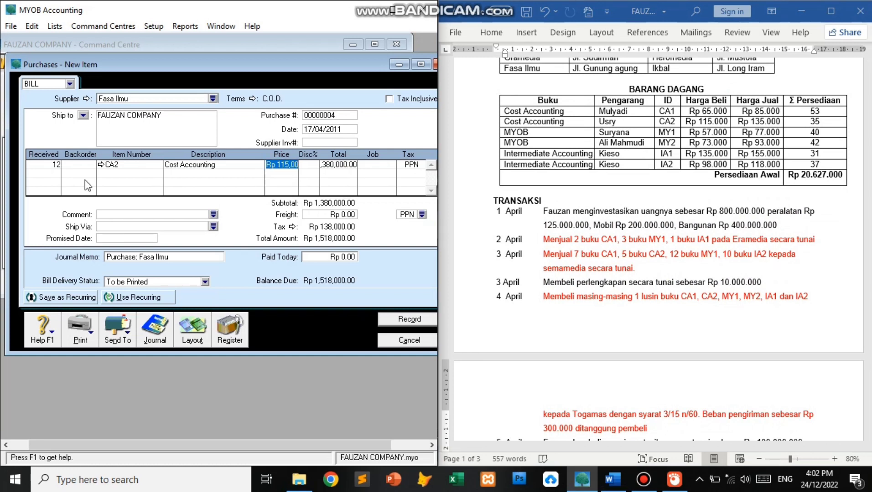
Add a second bill line for 12 copies of book MY2 (MYOB) at Rp 73,000 each
{"action": "left_click", "coordinate": [56, 172]}
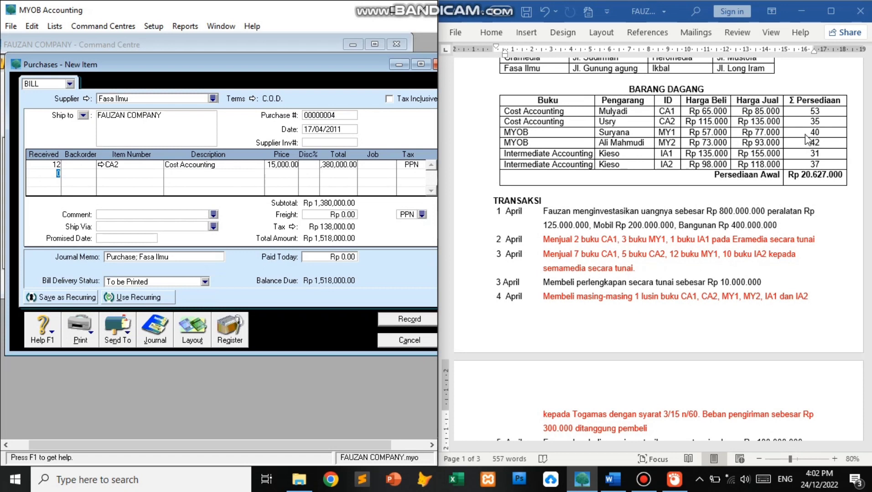
{"action": "left_click_drag", "start_coordinate": [868, 155], "coordinate": [868, 228]}
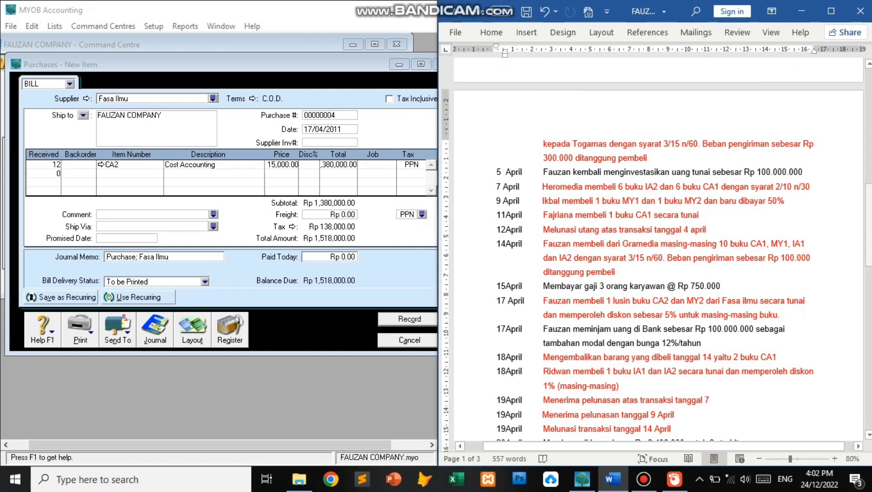
{"action": "left_click_drag", "start_coordinate": [869, 244], "coordinate": [869, 172]}
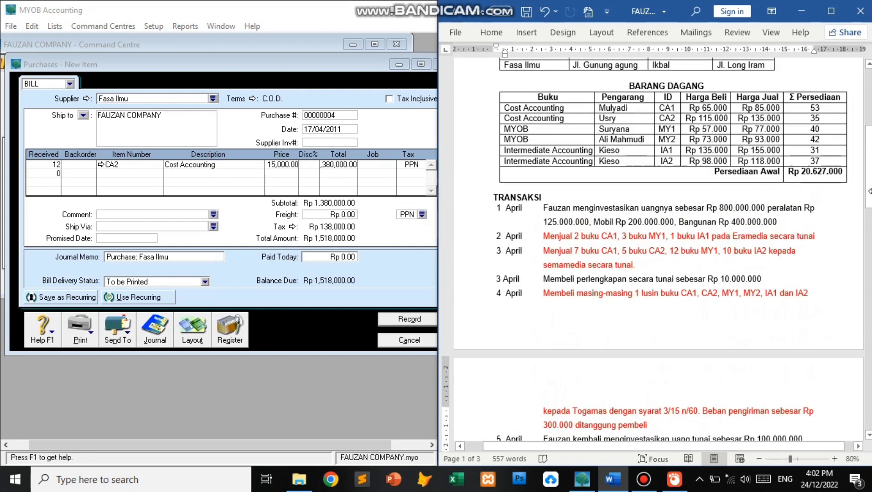
{"action": "left_click", "coordinate": [57, 176]}
{"action": "type", "text": "12"}
{"action": "key", "text": "Tab"}
{"action": "key", "text": "Tab"}
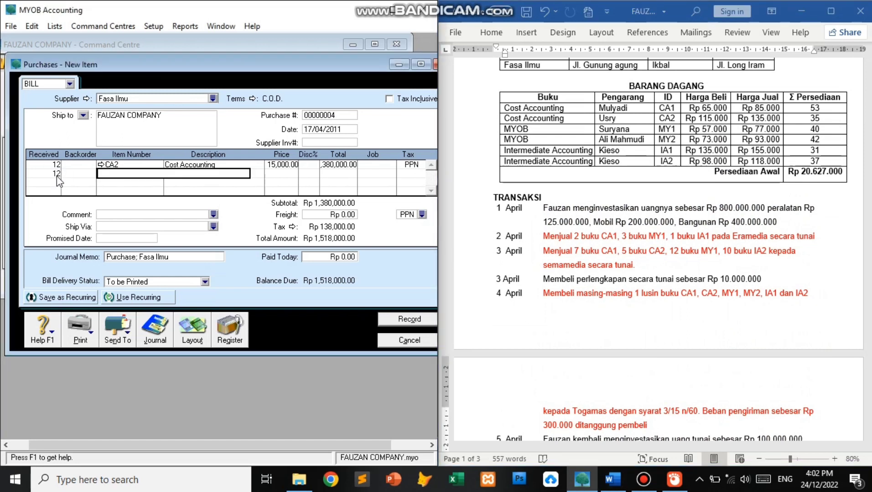
{"action": "double_click", "coordinate": [163, 211]}
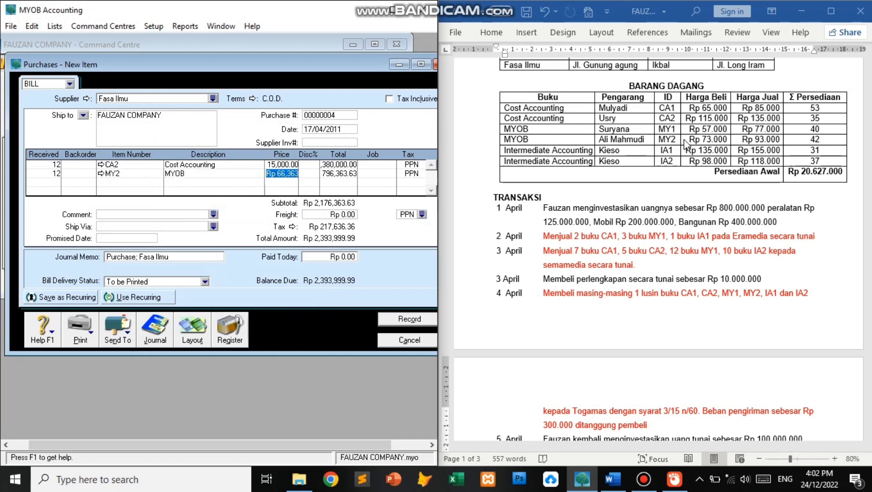
{"action": "type", "text": "73000"}
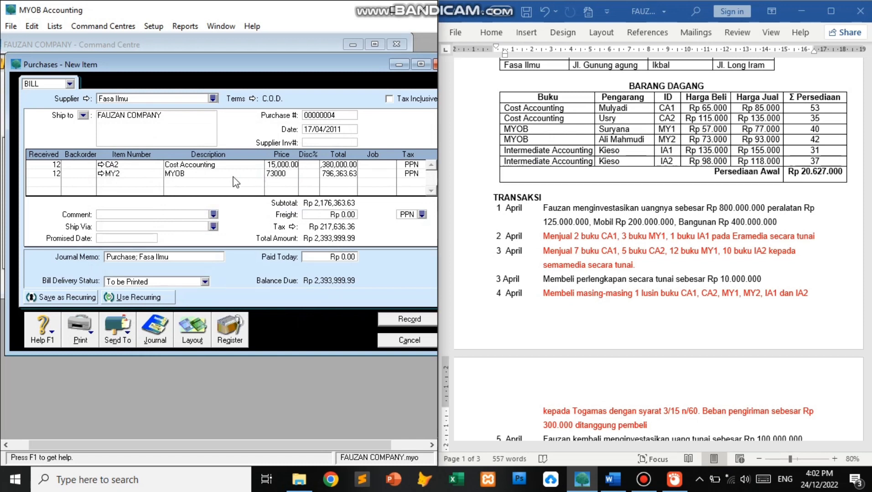
{"action": "key", "text": "Tab"}
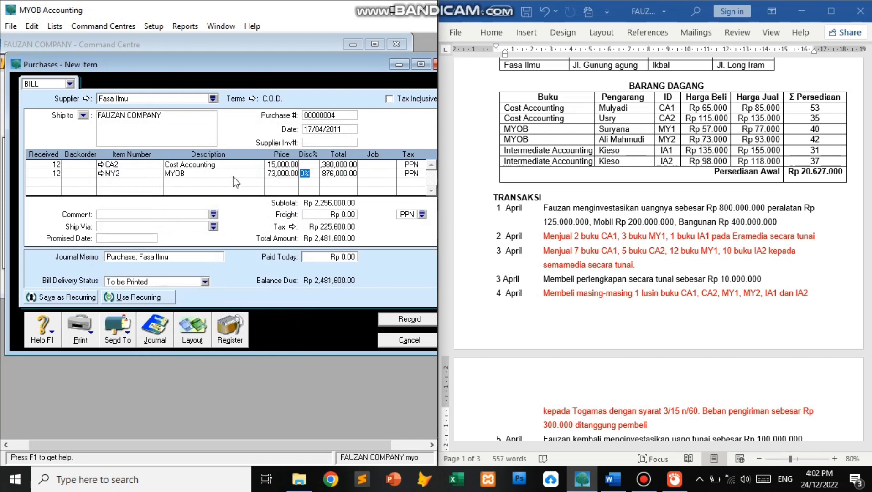
Apply the 5% discount from the 17 April transaction to both the CA2 and MY2 lines
{"action": "left_click", "coordinate": [860, 155]}
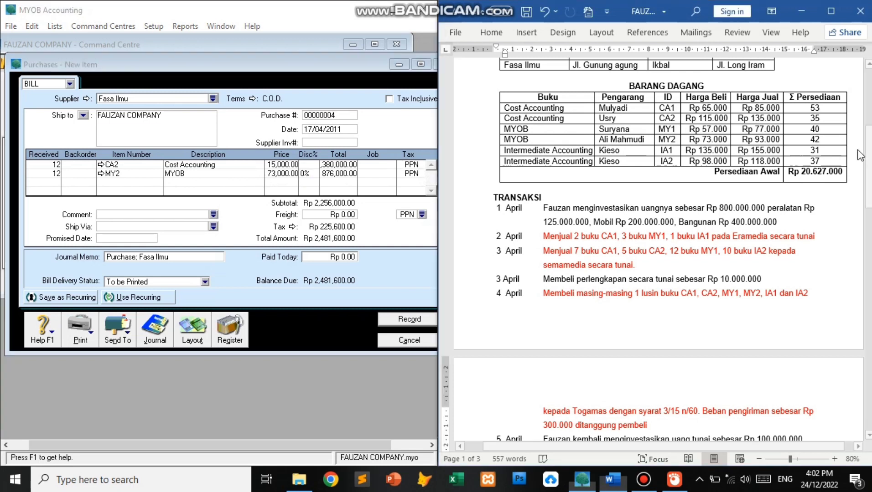
{"action": "scroll", "coordinate": [860, 155], "scroll_direction": "down", "scroll_amount": 5}
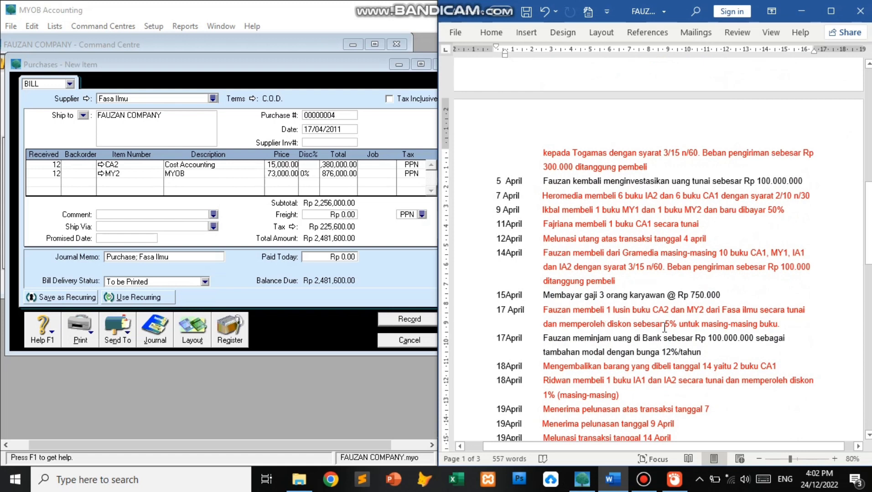
{"action": "left_click", "coordinate": [314, 164]}
{"action": "type", "text": "5"}
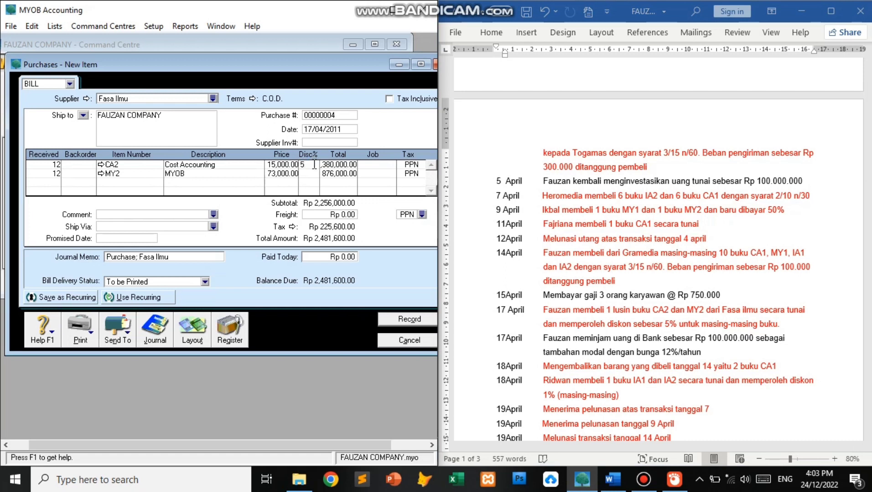
{"action": "left_click", "coordinate": [316, 175]}
{"action": "type", "text": "5"}
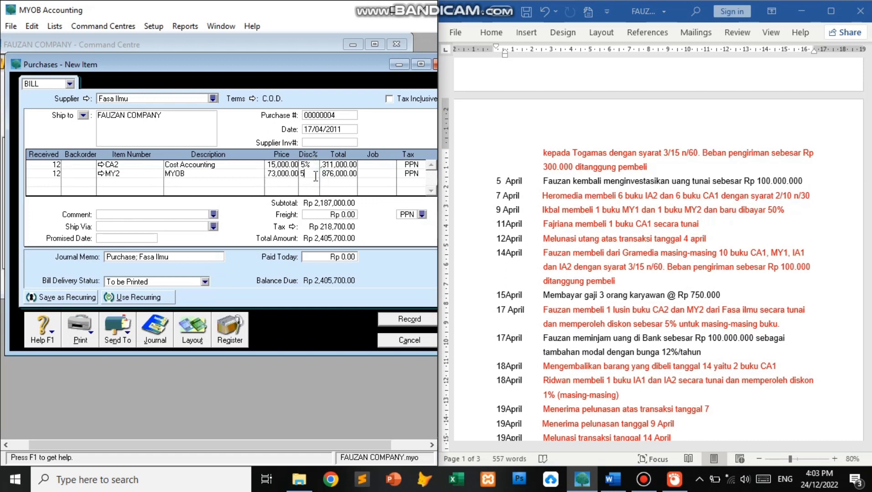
{"action": "left_click", "coordinate": [371, 172]}
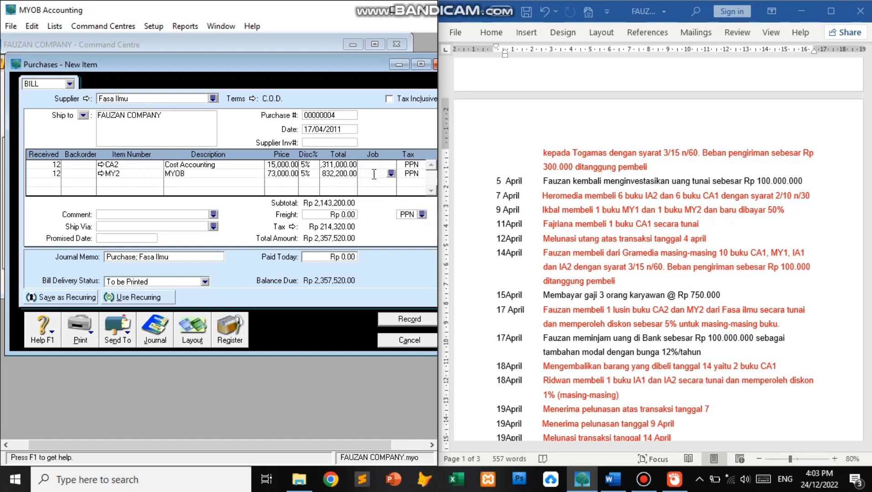
Enter Rp 2,357,520 as the amount paid today on the Fasa Ilmu bill
{"action": "left_click", "coordinate": [336, 257]}
{"action": "type", "text": "2357520"}
{"action": "left_click", "coordinate": [407, 216]}
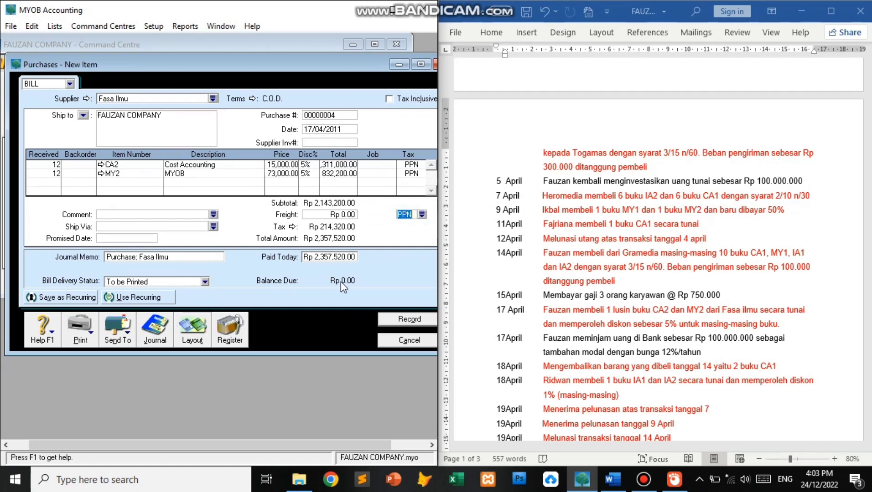
Review the journal recap of the Fasa Ilmu purchase, then record the bill together with its payment cheque
{"action": "key", "text": "ctrl+r"}
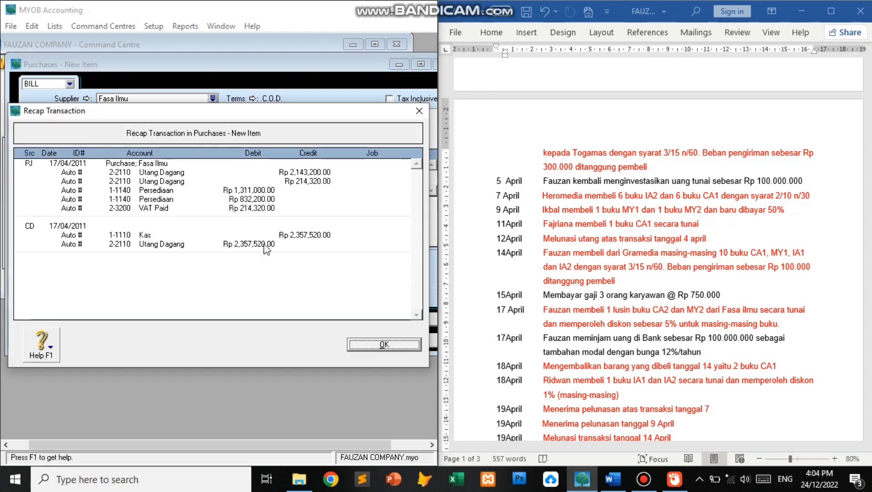
{"action": "left_click", "coordinate": [381, 346]}
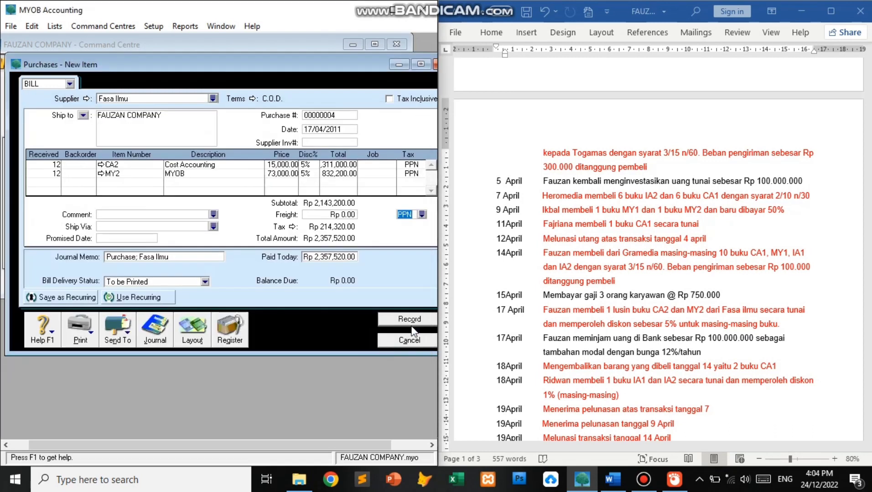
{"action": "left_click", "coordinate": [411, 327]}
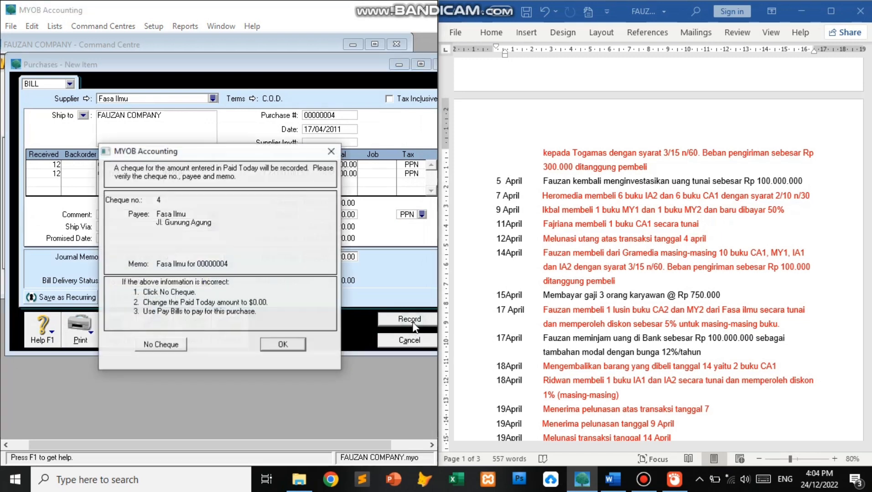
{"action": "left_click", "coordinate": [281, 350]}
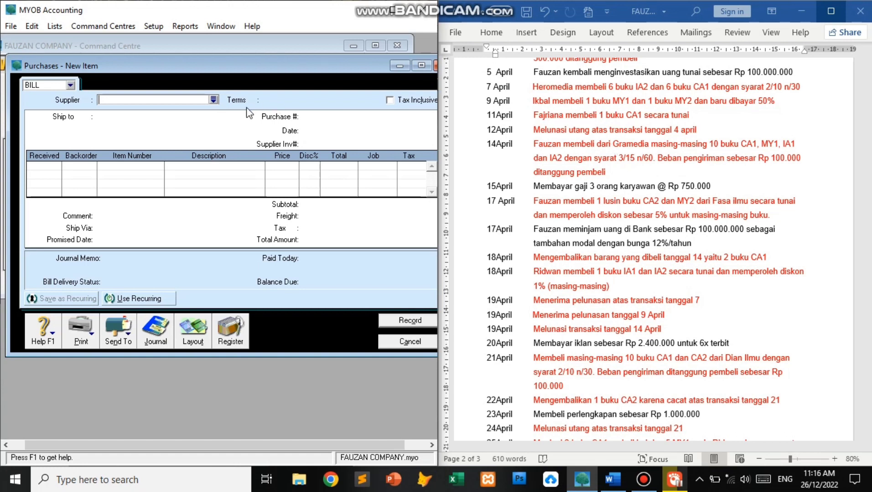
Select Gramedia as the supplier of a new purchase dated 18/04/2011 for the 18 April return
{"action": "left_click", "coordinate": [213, 100]}
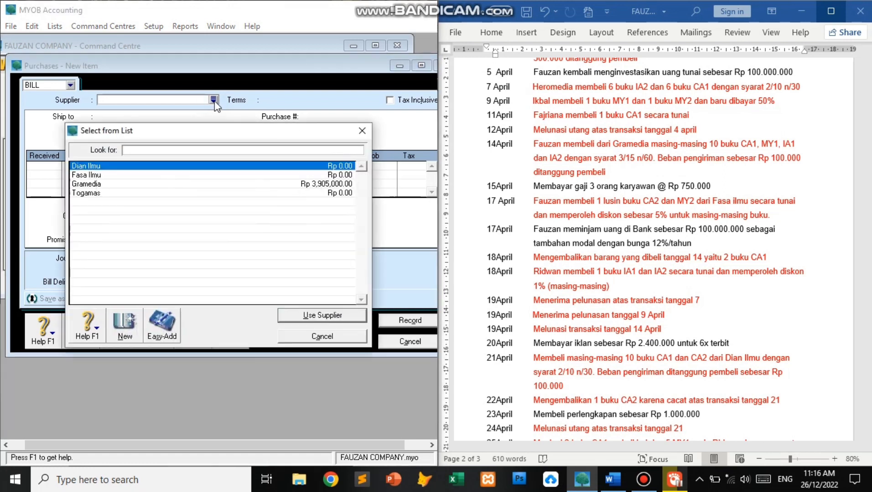
{"action": "double_click", "coordinate": [146, 185]}
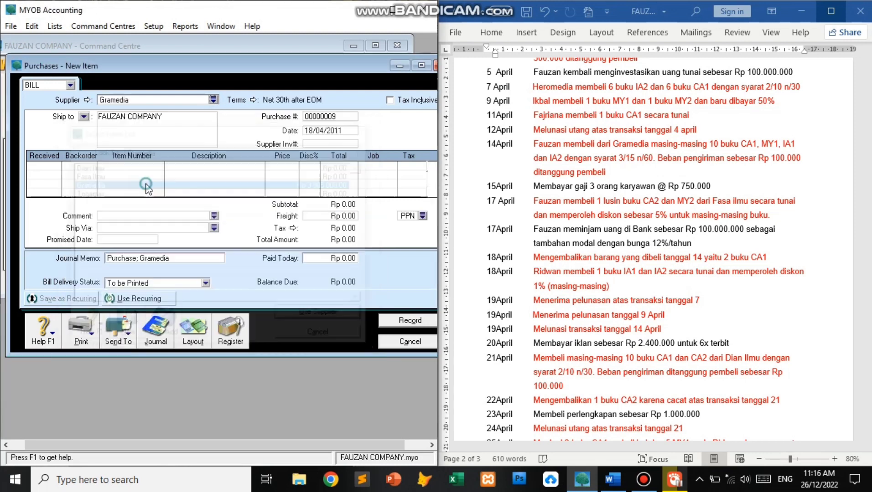
{"action": "left_click", "coordinate": [319, 132]}
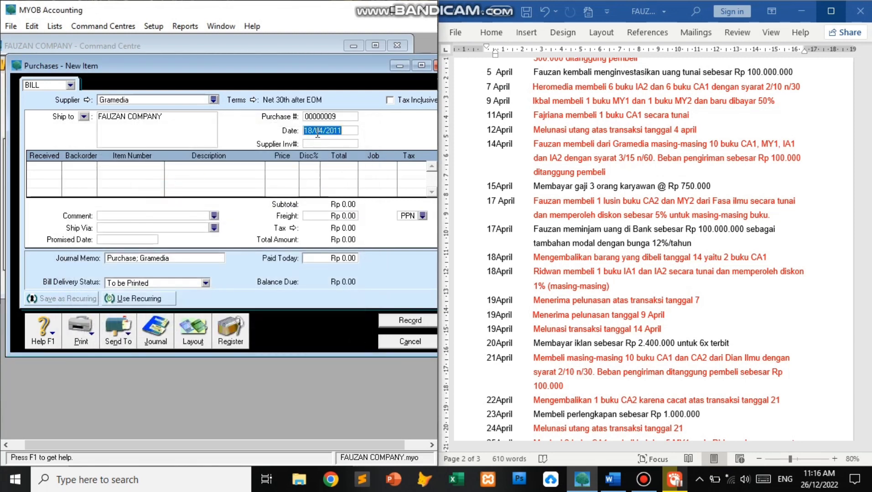
Enter a return line of -2 copies of CA1 at Rp 65,000 each and record the Gramedia bill
{"action": "left_click", "coordinate": [52, 172]}
{"action": "key", "text": "Tab"}
{"action": "key", "text": "Tab"}
{"action": "key", "text": "Tab"}
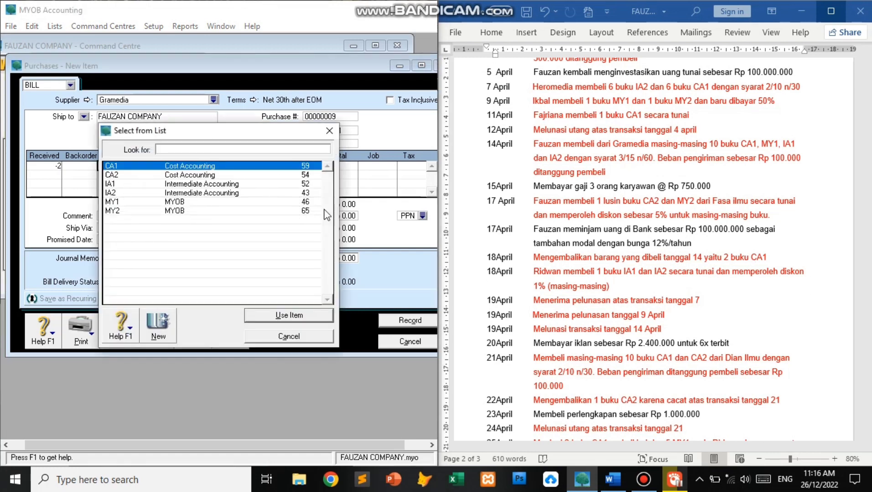
{"action": "double_click", "coordinate": [170, 167]}
{"action": "key", "text": "Tab"}
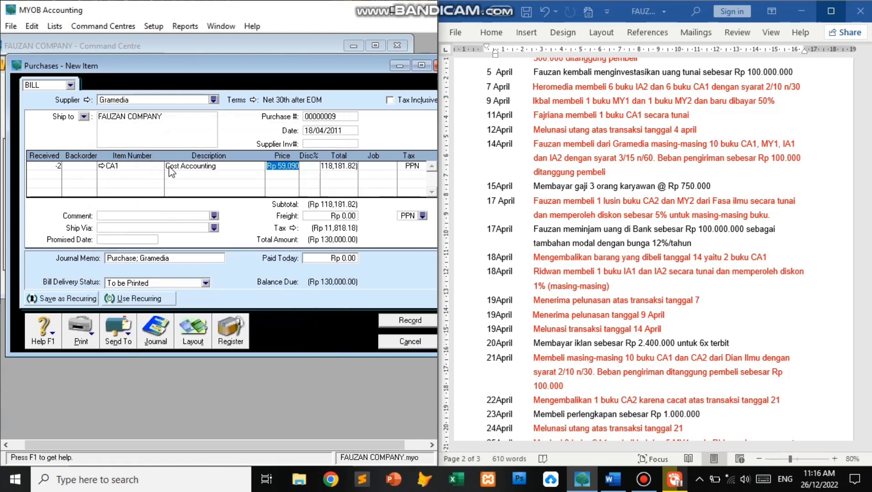
{"action": "type", "text": "65000"}
{"action": "key", "text": "Tab"}
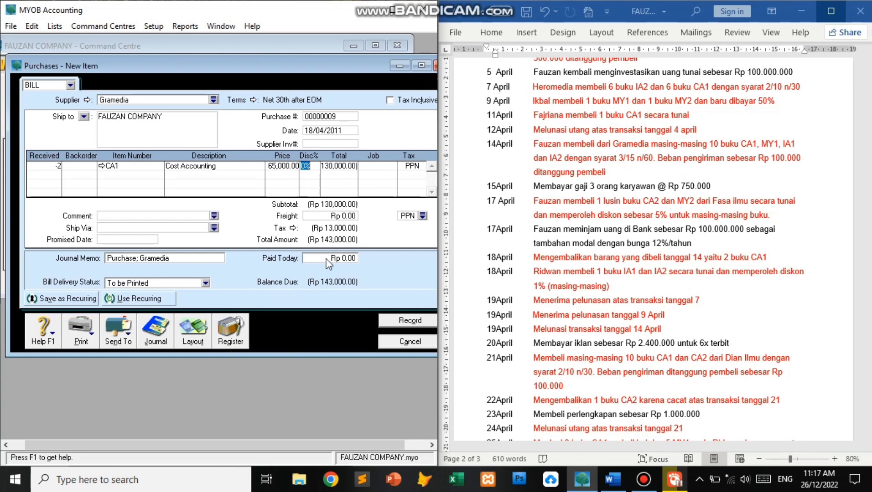
{"action": "left_click", "coordinate": [400, 321]}
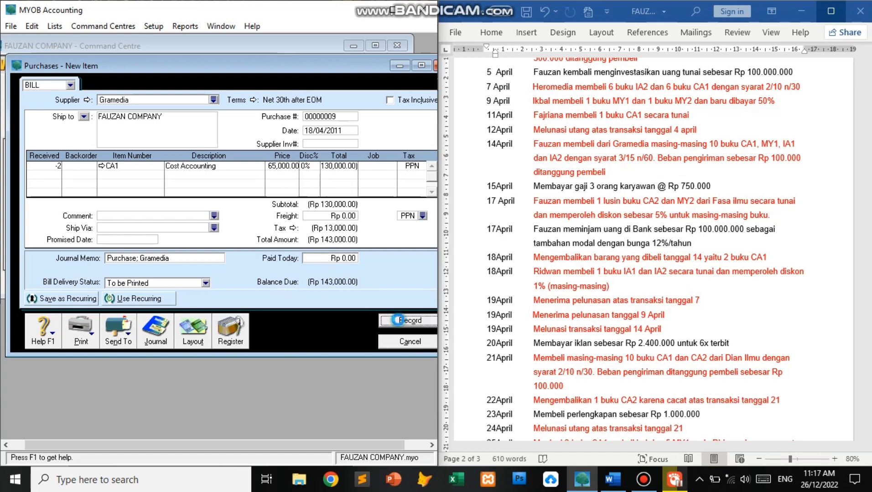
{"action": "left_click", "coordinate": [407, 342]}
Find the Gramedia debit among the register's returns and debits and start applying it to a purchase
{"action": "left_click", "coordinate": [197, 152]}
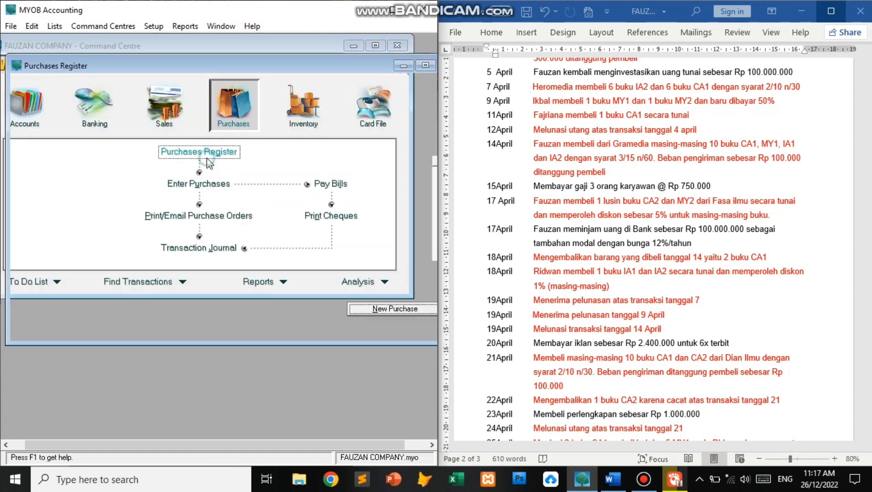
{"action": "left_click", "coordinate": [56, 85]}
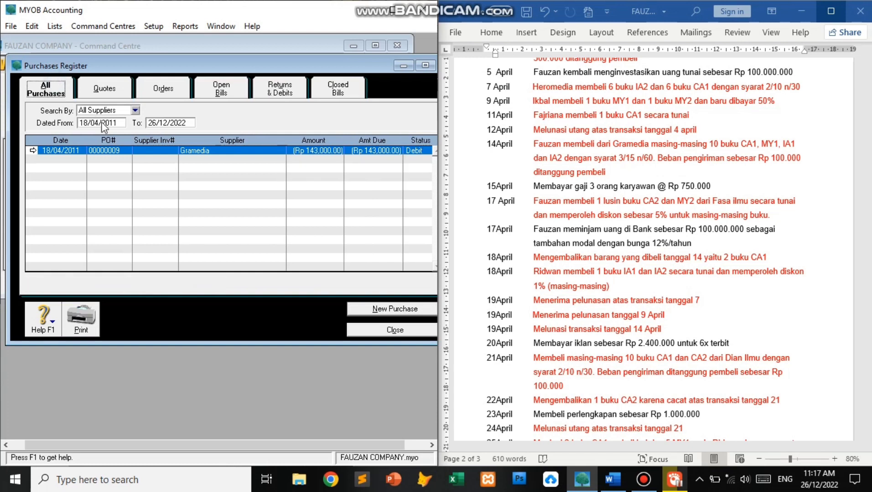
{"action": "left_click", "coordinate": [288, 93]}
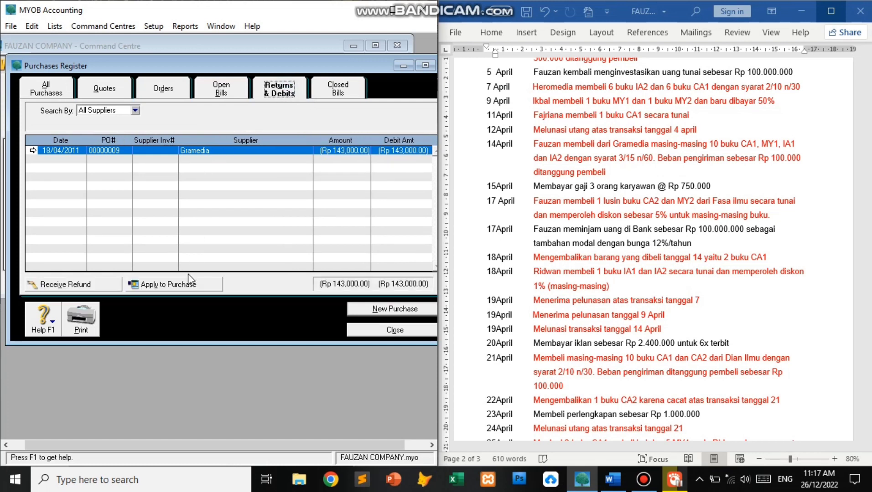
{"action": "left_click", "coordinate": [190, 287]}
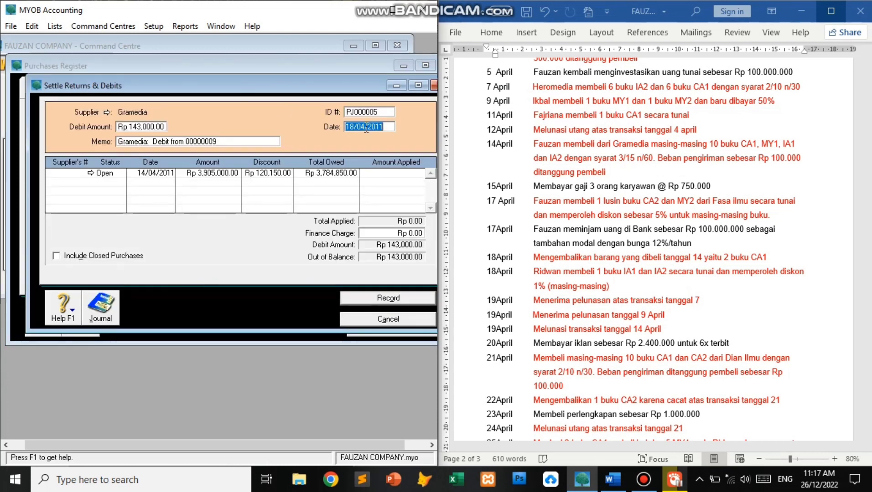
Apply the Rp 143,000 debit to Gramedia's 14/04/2011 purchase, record the settlement and close the purchases register
{"action": "left_click", "coordinate": [385, 127]}
{"action": "left_click", "coordinate": [392, 178]}
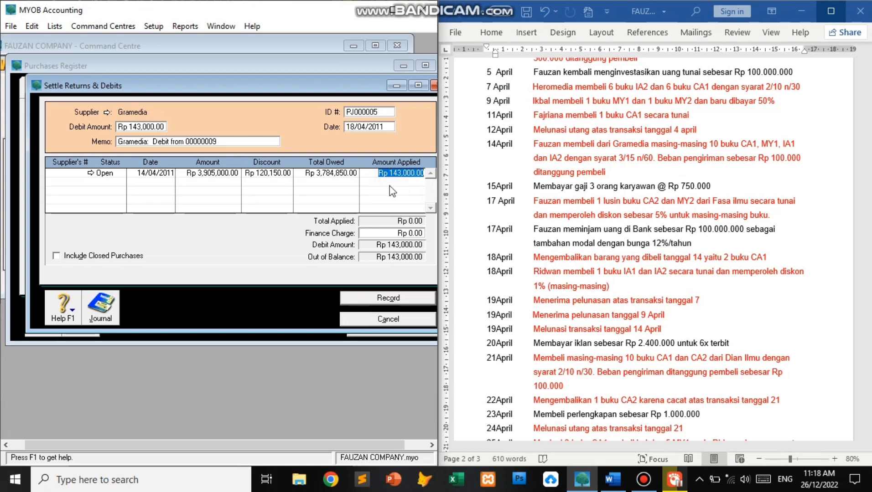
{"action": "left_click", "coordinate": [393, 235]}
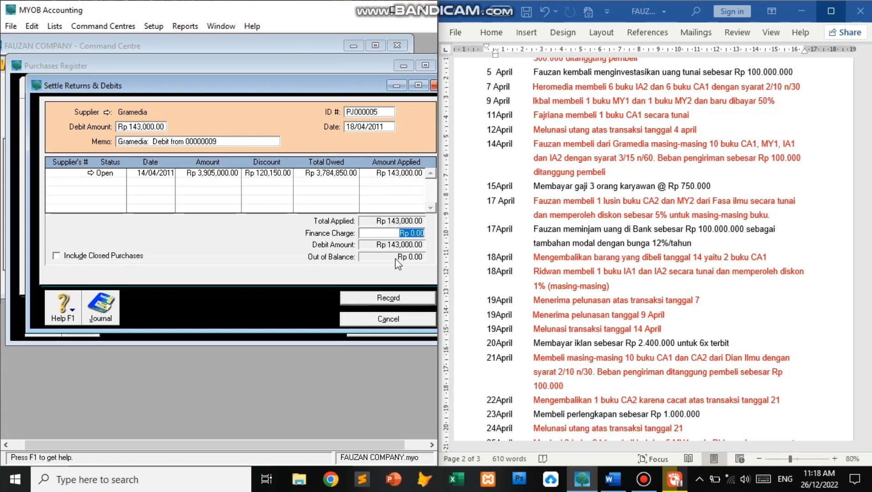
{"action": "left_click", "coordinate": [405, 298]}
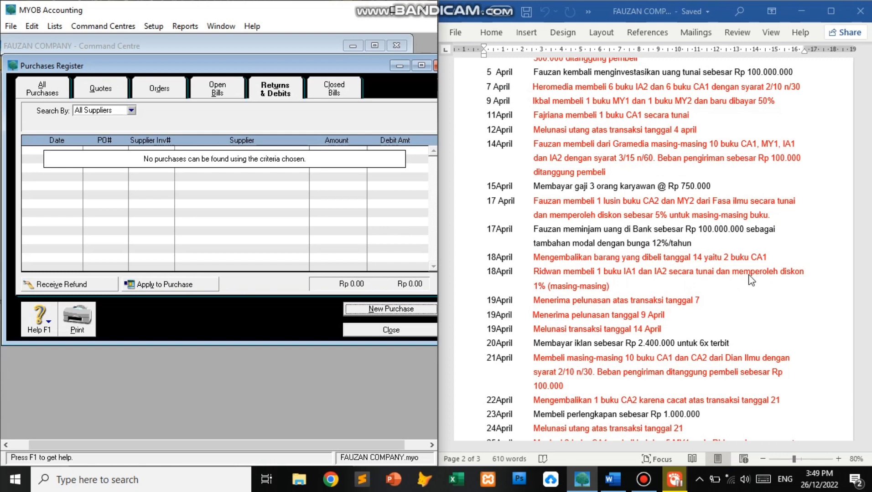
{"action": "left_click", "coordinate": [391, 333]}
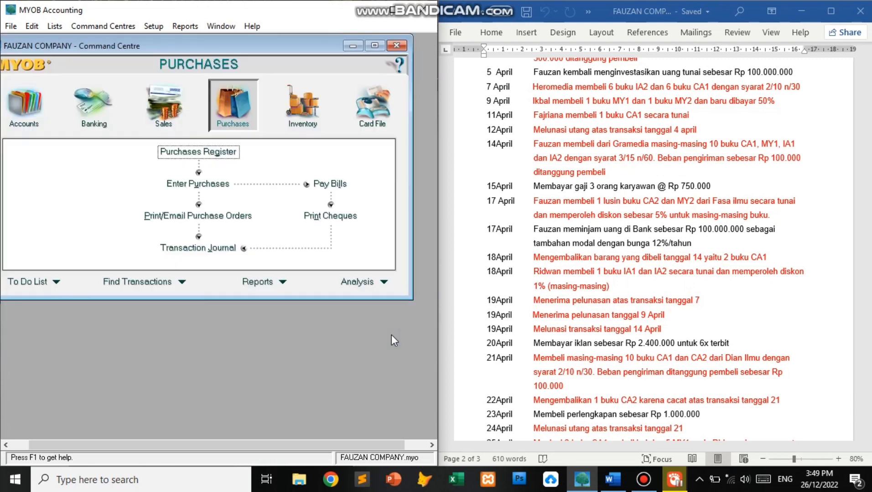
Start a new item sale and create a customer card with the name of the 18 April cash buyer
{"action": "left_click", "coordinate": [172, 96]}
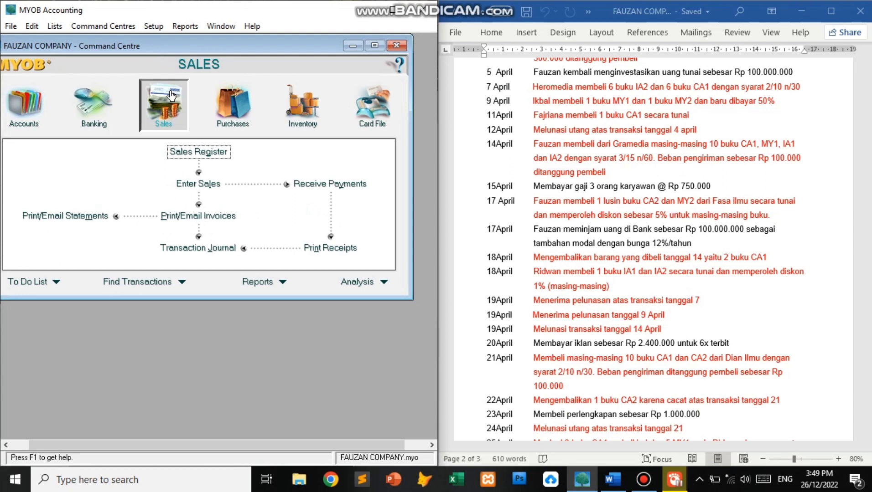
{"action": "left_click", "coordinate": [198, 184]}
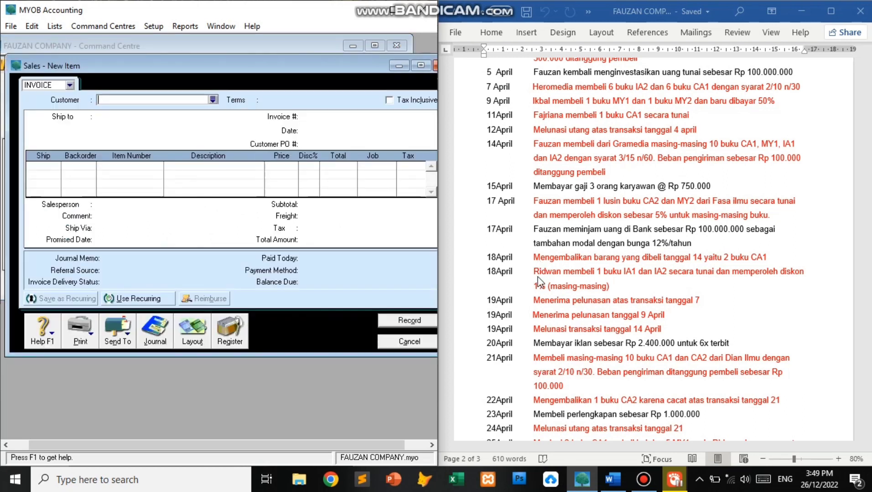
{"action": "left_click", "coordinate": [213, 98]}
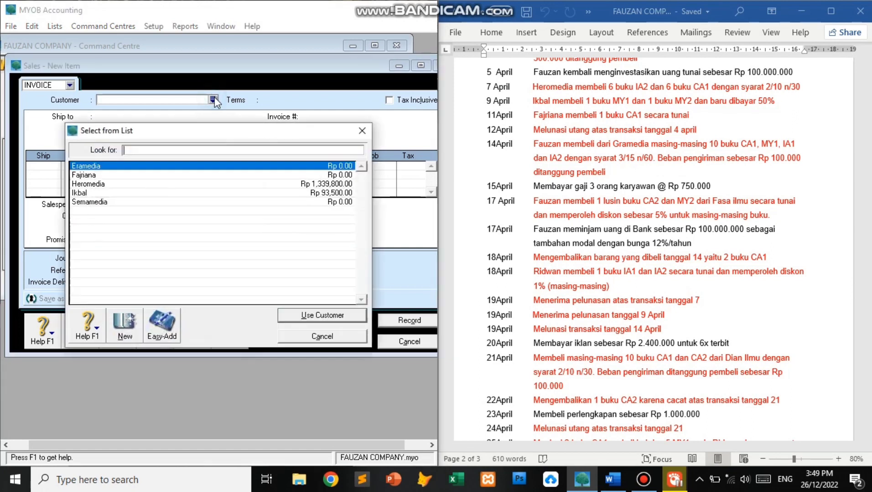
{"action": "left_click", "coordinate": [123, 328]}
{"action": "type", "text": "Ridwan"}
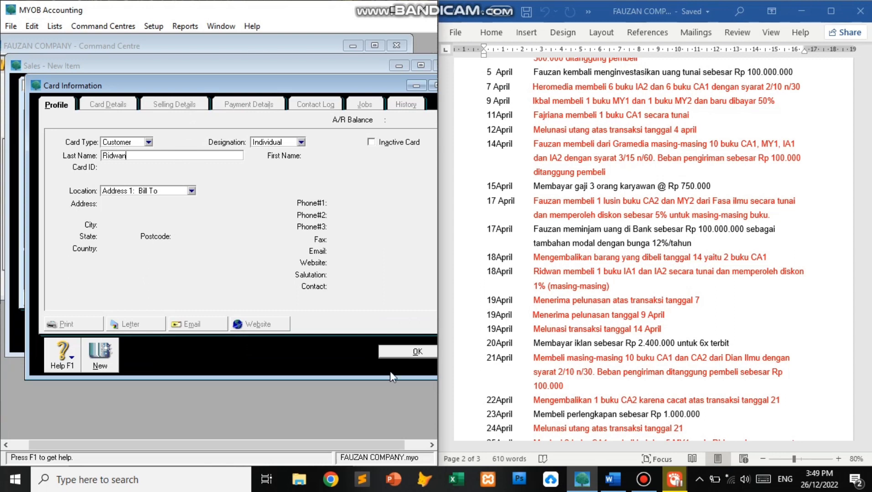
{"action": "left_click", "coordinate": [404, 353]}
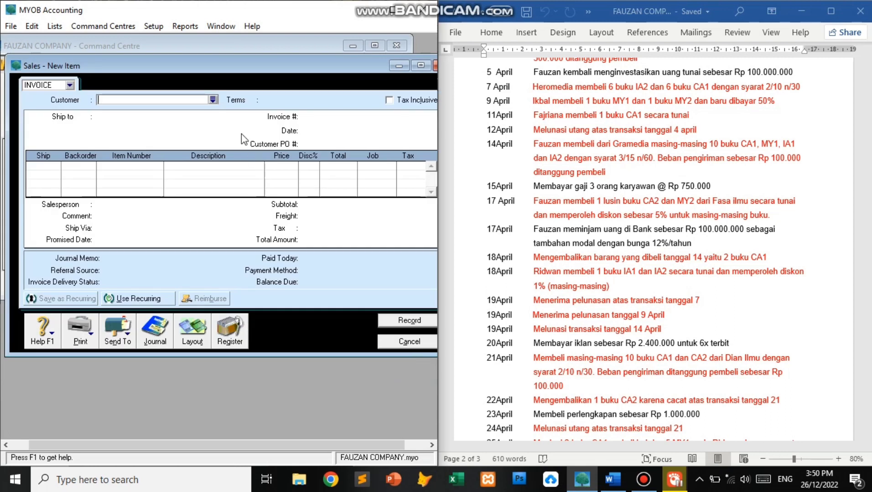
Select the newly created customer for the invoice and set the invoice date to 18/4/2011
{"action": "left_click", "coordinate": [213, 100]}
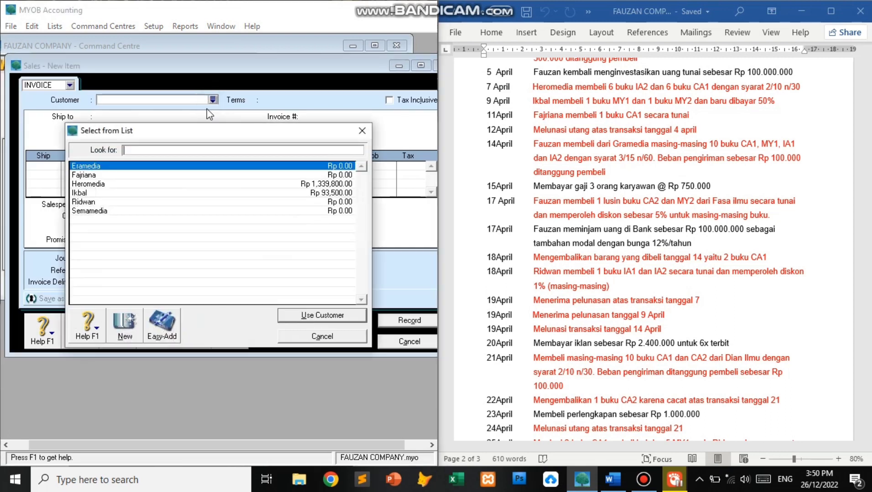
{"action": "left_click", "coordinate": [115, 202]}
{"action": "left_click", "coordinate": [115, 202]}
{"action": "left_click", "coordinate": [312, 131]}
{"action": "type", "text": "18"}
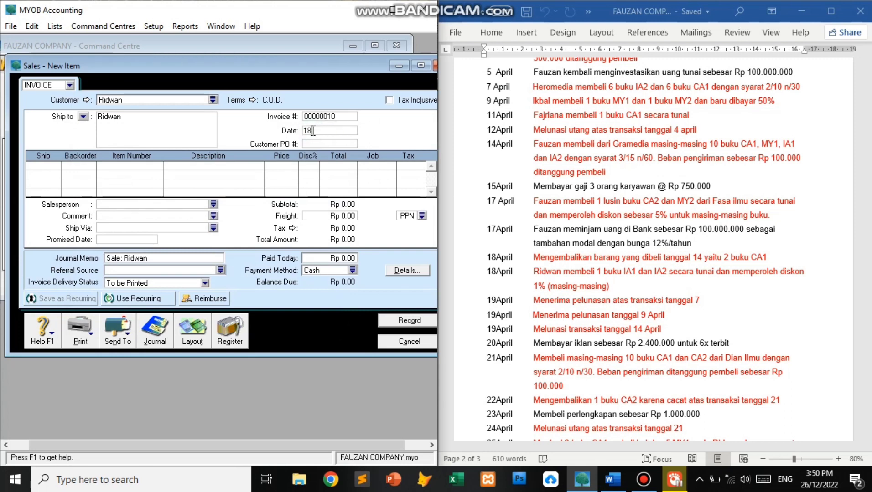
{"action": "type", "text": "/4/2011"}
{"action": "key", "text": "Tab"}
Add 1 copy of book IA1 (Intermediate Accounting) to the invoice at its preset price of Rp 155,000
{"action": "left_click", "coordinate": [46, 166]}
{"action": "type", "text": "1"}
{"action": "key", "text": "Tab"}
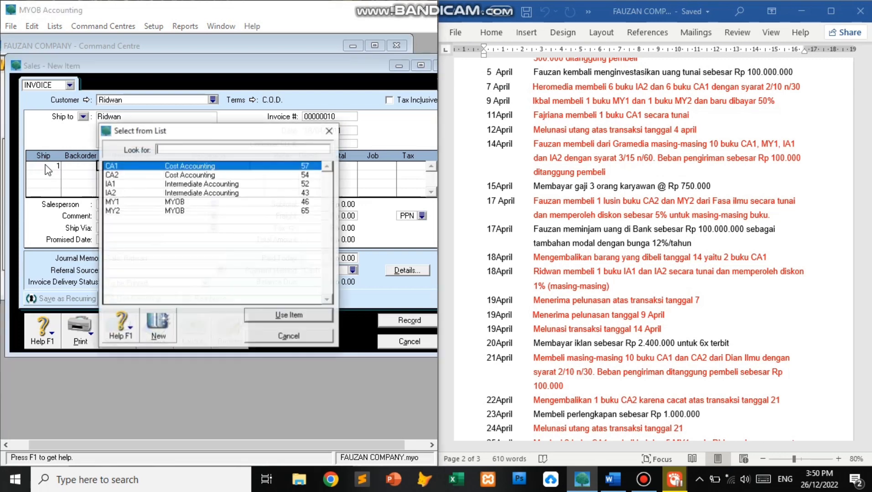
{"action": "double_click", "coordinate": [130, 183]}
{"action": "left_click", "coordinate": [282, 165]}
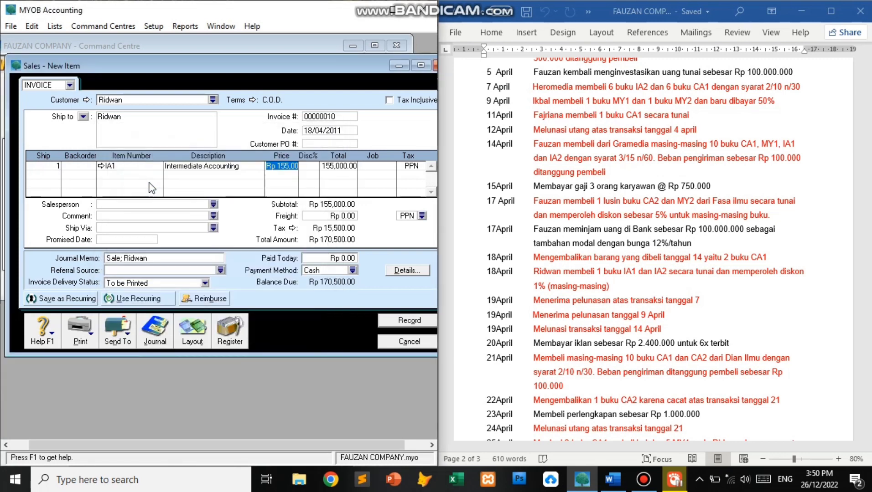
{"action": "key", "text": "Tab"}
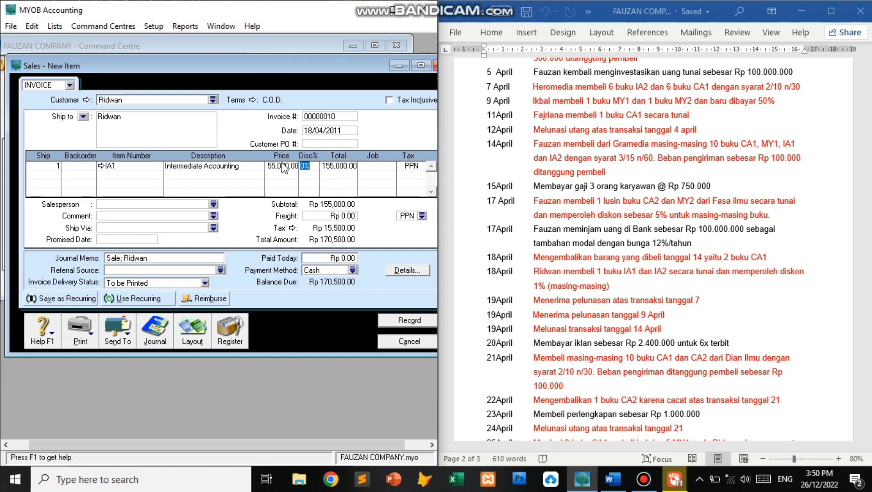
Add a second invoice line for 1 copy of book IA2 at its preset price of Rp 118,000
{"action": "left_click", "coordinate": [56, 175]}
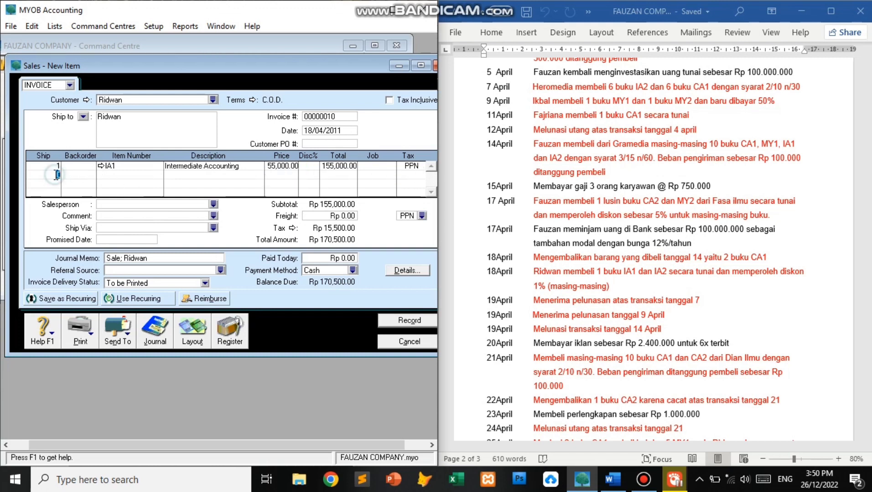
{"action": "type", "text": "1"}
{"action": "key", "text": "Tab"}
{"action": "key", "text": "Tab"}
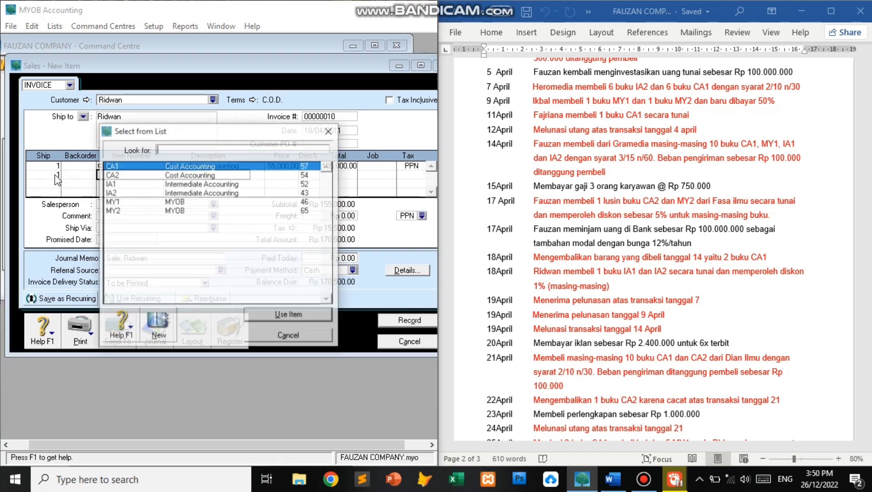
{"action": "double_click", "coordinate": [164, 193]}
{"action": "key", "text": "Tab"}
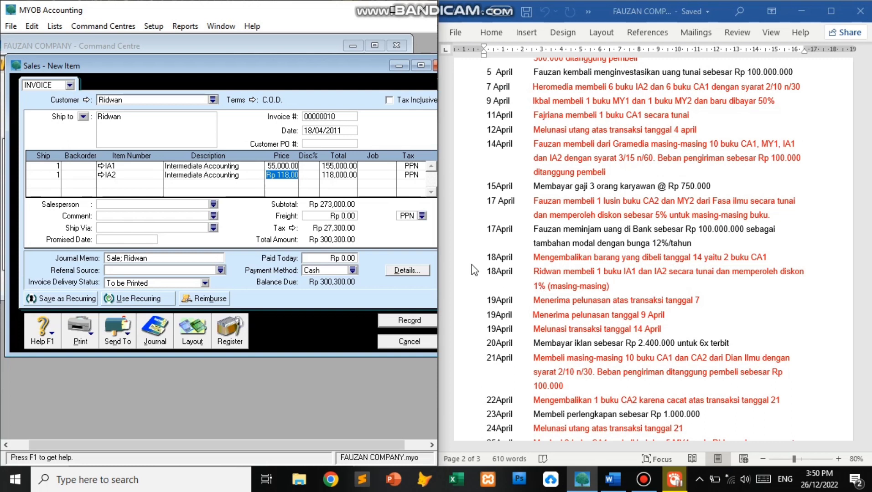
Apply the 1% discount from the 18 April transaction to both the IA1 and IA2 lines
{"action": "left_click", "coordinate": [310, 167]}
{"action": "type", "text": "1"}
{"action": "left_click", "coordinate": [315, 174]}
{"action": "type", "text": "1"}
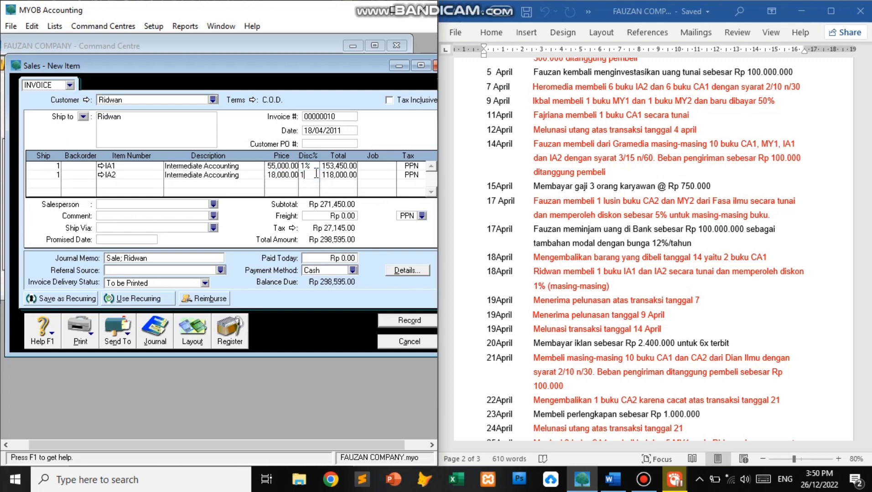
{"action": "key", "text": "Tab"}
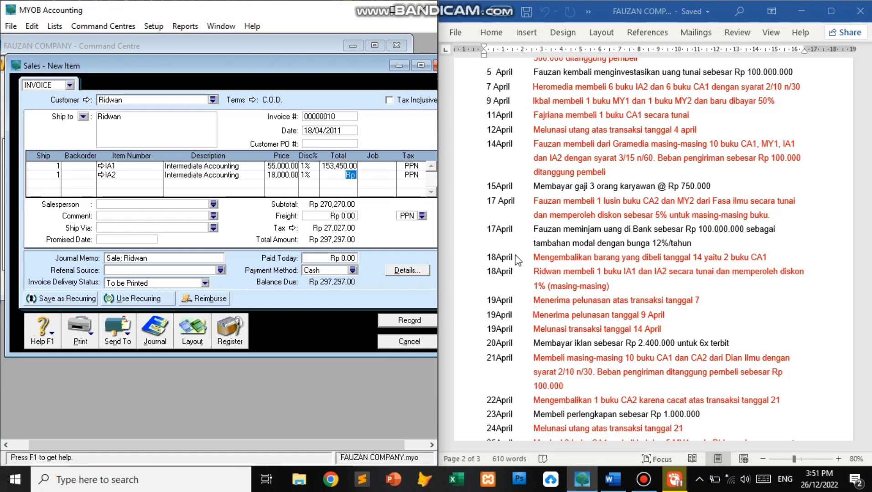
Enter Rp 297,297 as paid today in cash, review the transaction recap, and record the 18 April sales invoice
{"action": "left_click", "coordinate": [327, 257]}
{"action": "type", "text": "297297"}
{"action": "left_click", "coordinate": [339, 270]}
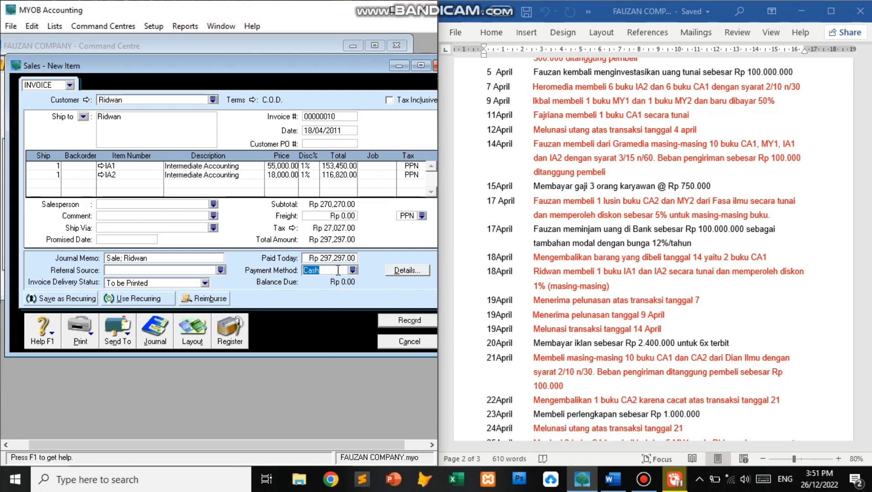
{"action": "key", "text": "ctrl+r"}
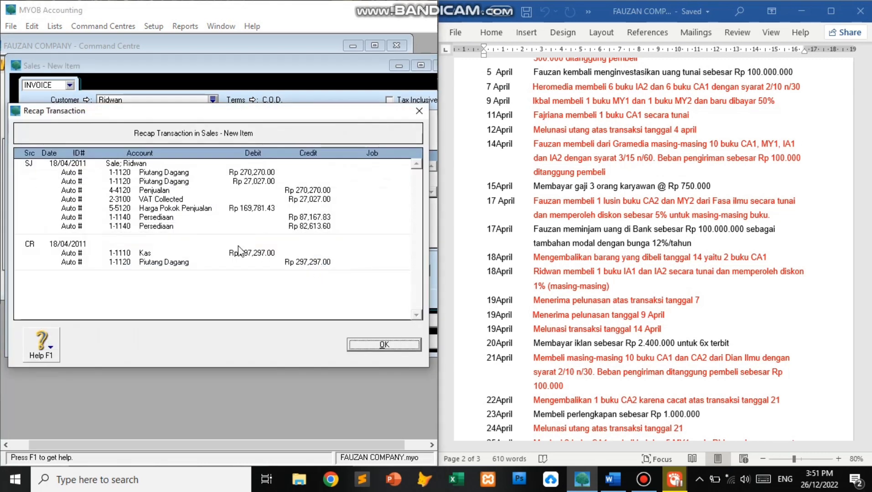
{"action": "left_click", "coordinate": [367, 345]}
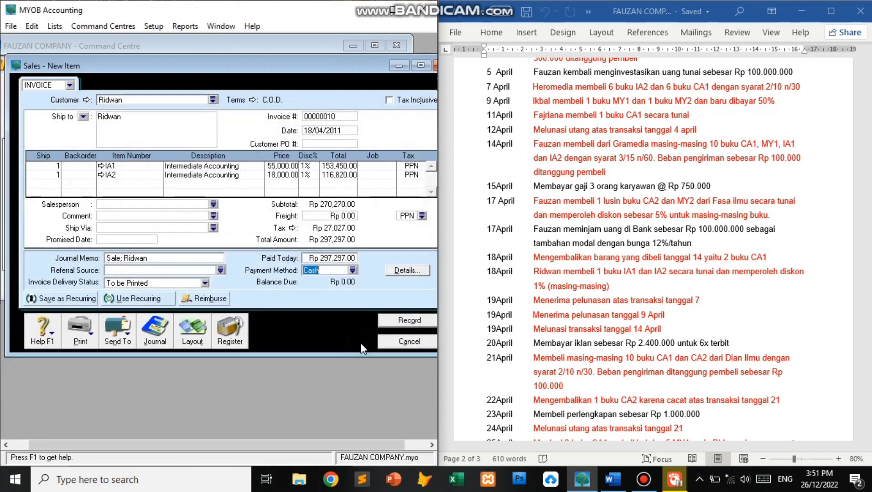
{"action": "left_click", "coordinate": [410, 321]}
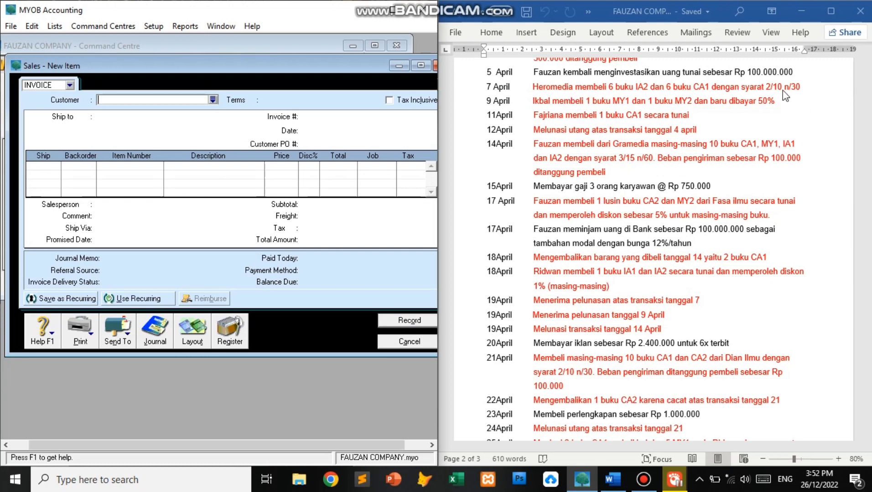
{"action": "left_click", "coordinate": [404, 345]}
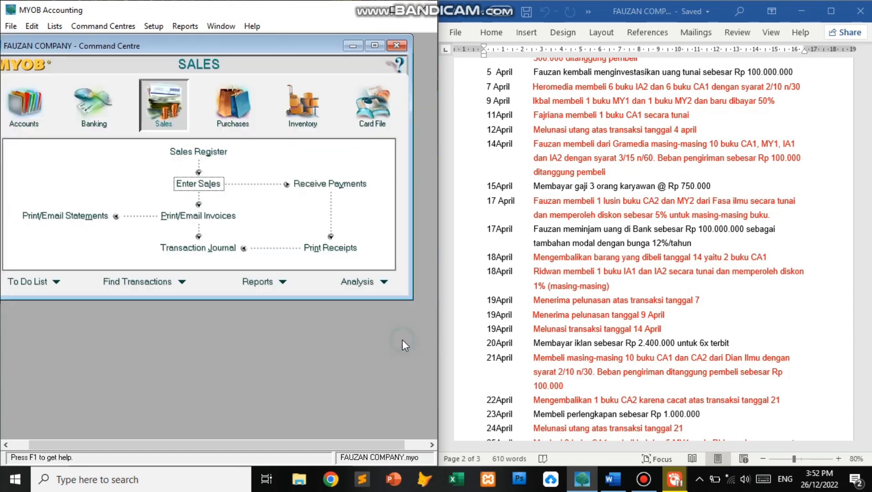
Start a customer payment receipt for Heromedia into the Kas account, dated 19/4/2011
{"action": "left_click", "coordinate": [320, 184]}
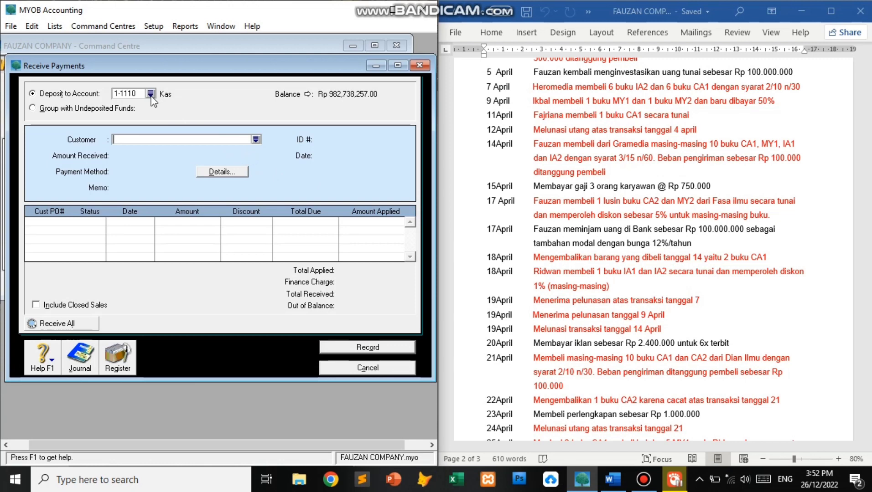
{"action": "left_click", "coordinate": [256, 139]}
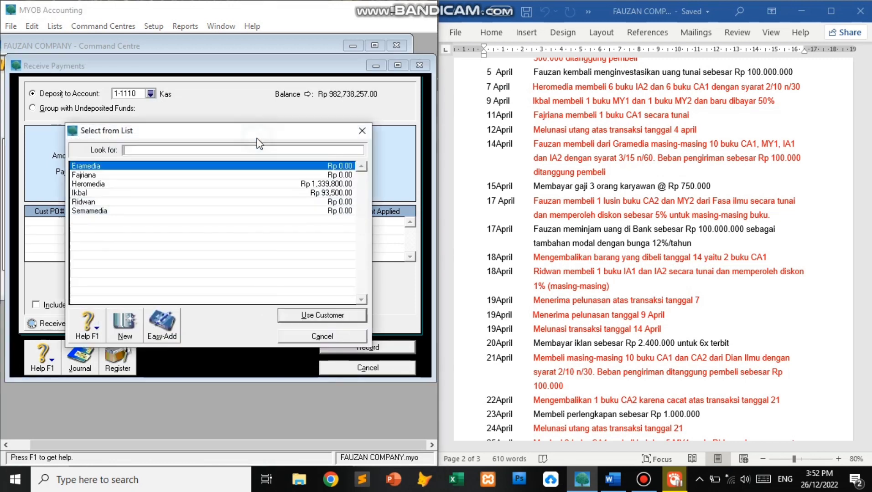
{"action": "double_click", "coordinate": [104, 185]}
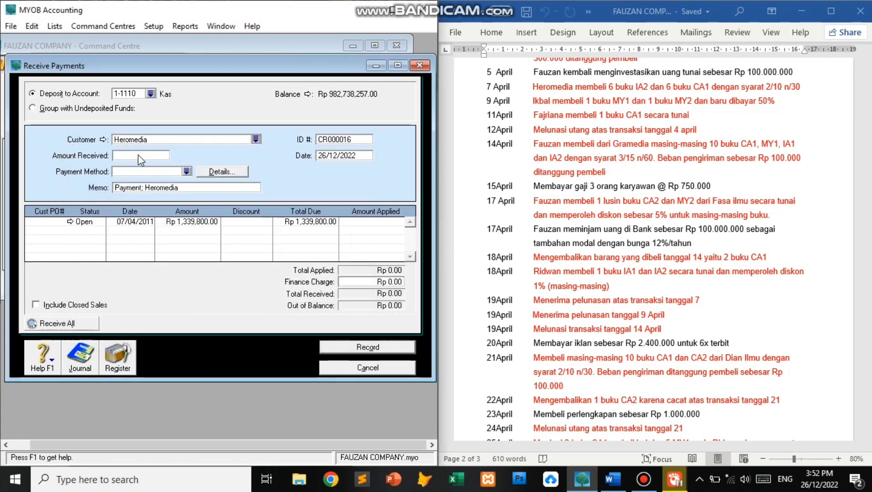
{"action": "double_click", "coordinate": [334, 156]}
{"action": "type", "text": "19/"}
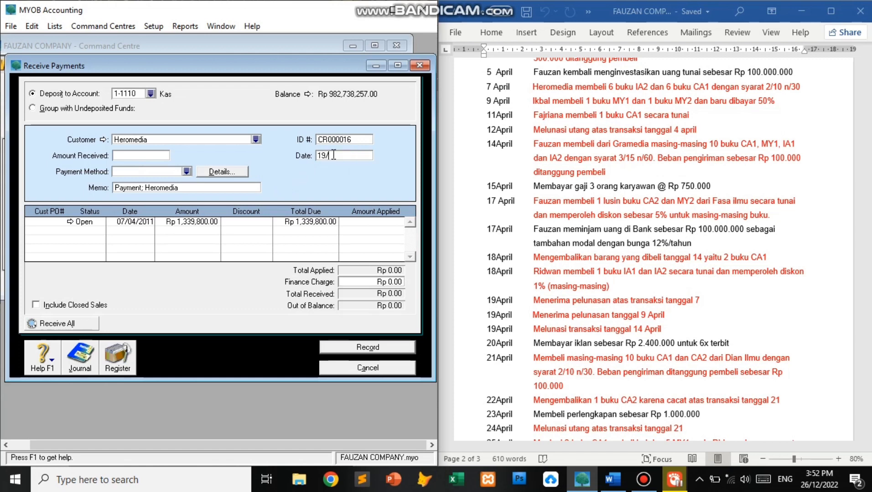
{"action": "type", "text": "4/2011"}
{"action": "key", "text": "Tab"}
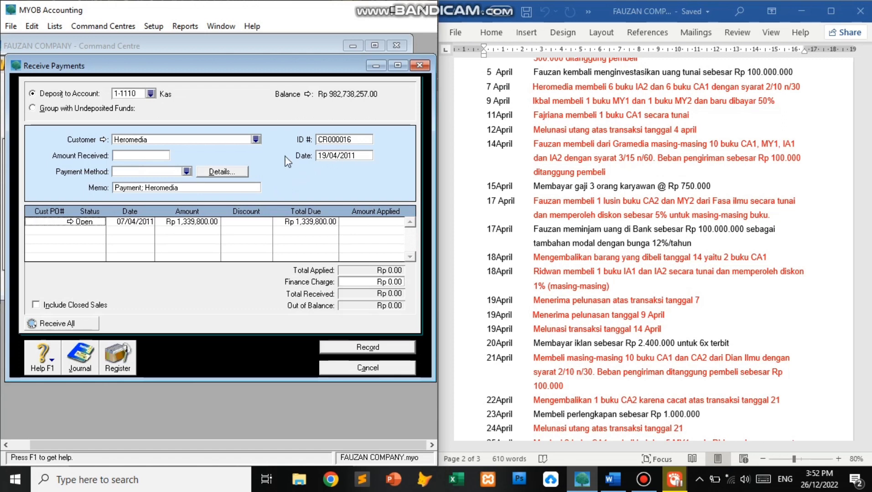
Set the amount received from Heromedia to Rp 1,339,800 with Cash as the payment method
{"action": "left_click", "coordinate": [161, 156]}
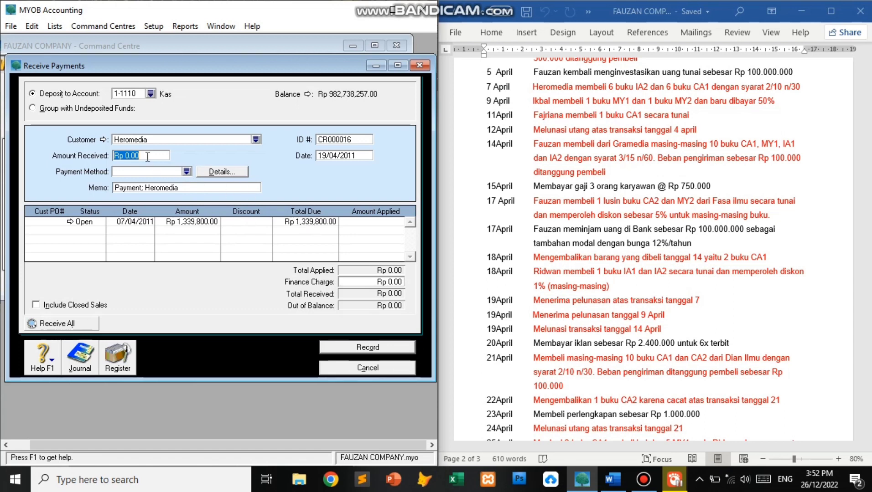
{"action": "type", "text": "1339800"}
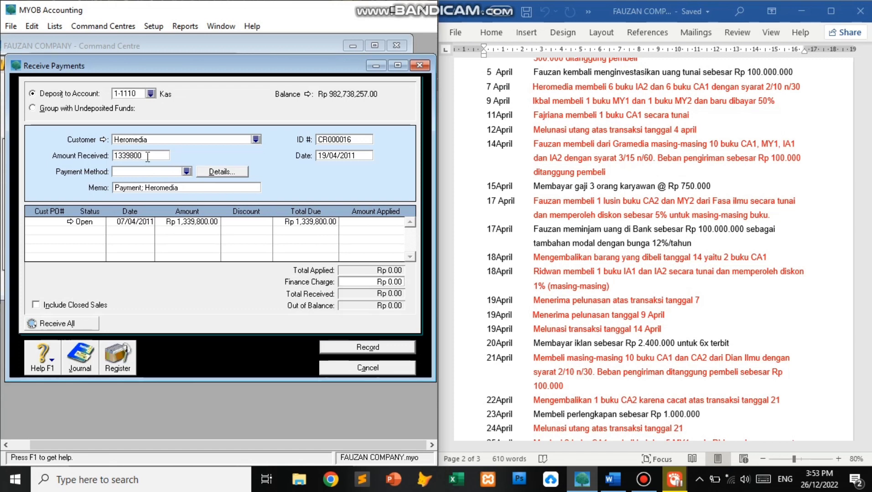
{"action": "left_click", "coordinate": [187, 171]}
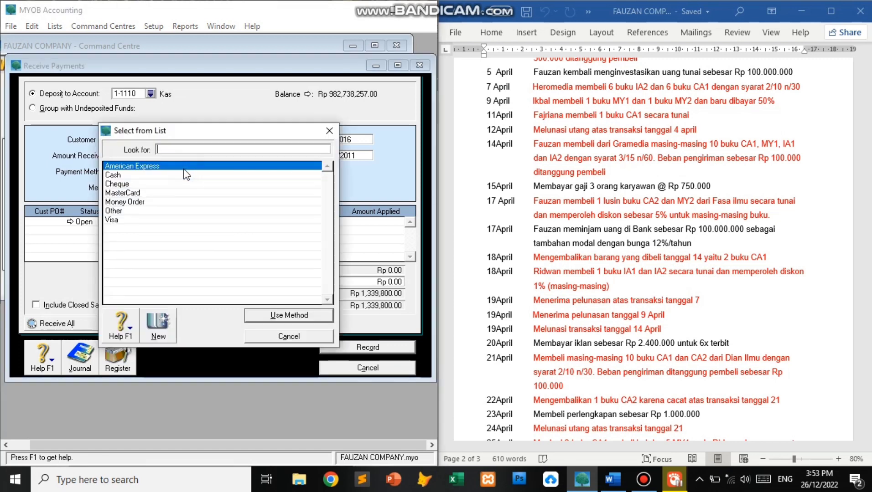
{"action": "left_click", "coordinate": [153, 177]}
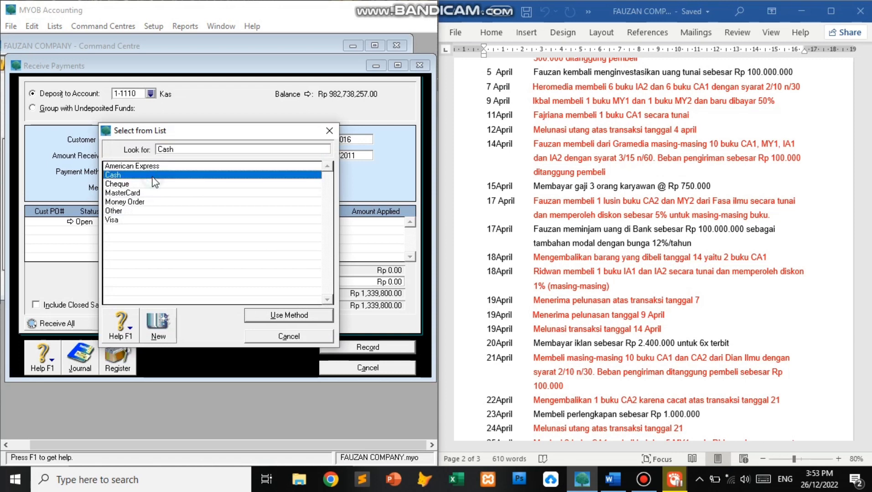
{"action": "left_click", "coordinate": [276, 317]}
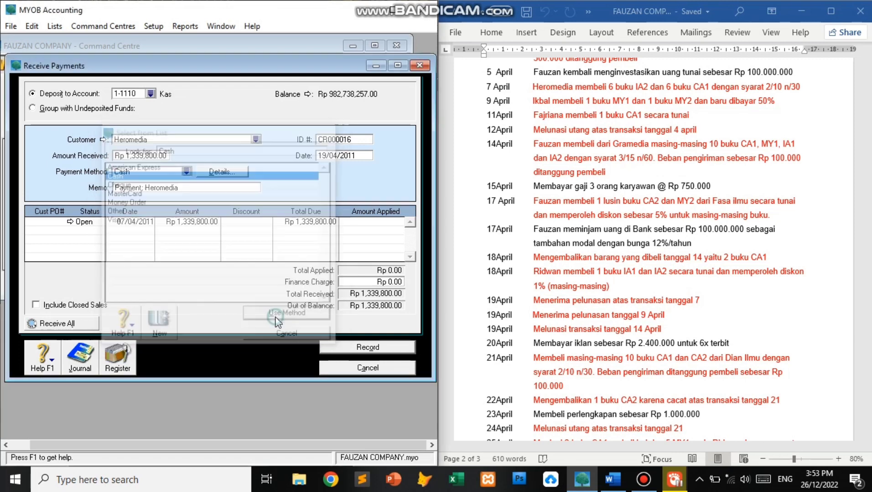
Apply the full Rp 1,339,800 to Heromedia's open 7 April invoice and record the receipt
{"action": "left_click", "coordinate": [371, 223]}
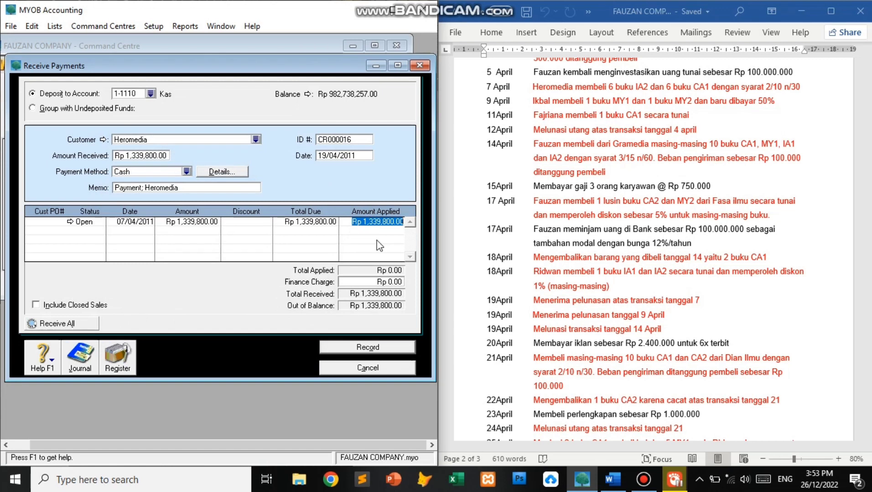
{"action": "left_click", "coordinate": [383, 283]}
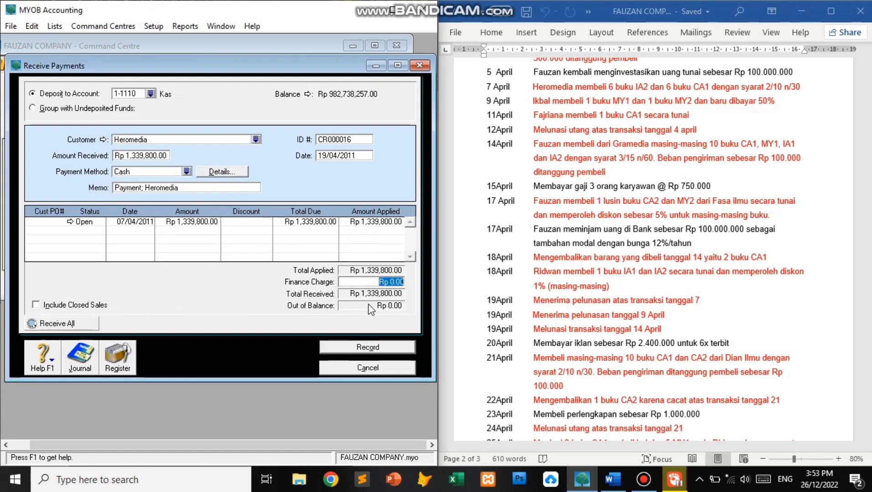
{"action": "left_click", "coordinate": [370, 348]}
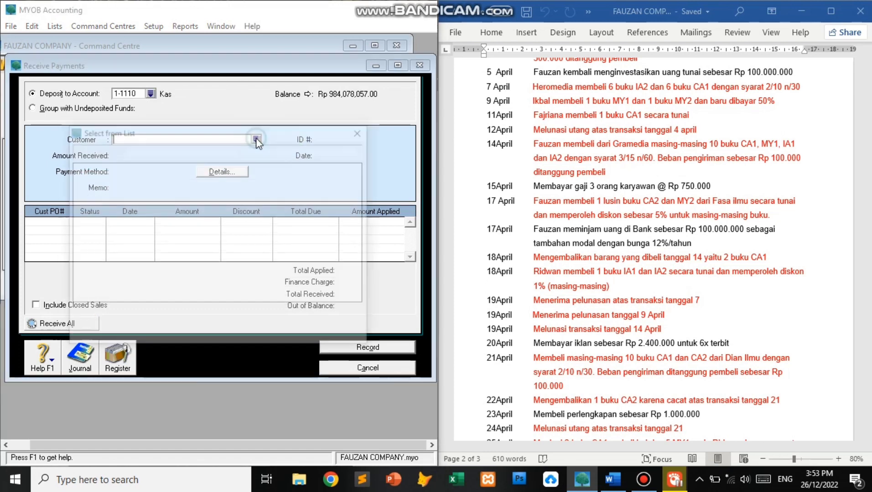
Enter a Rp 93,500 cash receipt from the customer who half-paid the 9 April sale
{"action": "left_click", "coordinate": [256, 139]}
{"action": "left_click", "coordinate": [125, 193]}
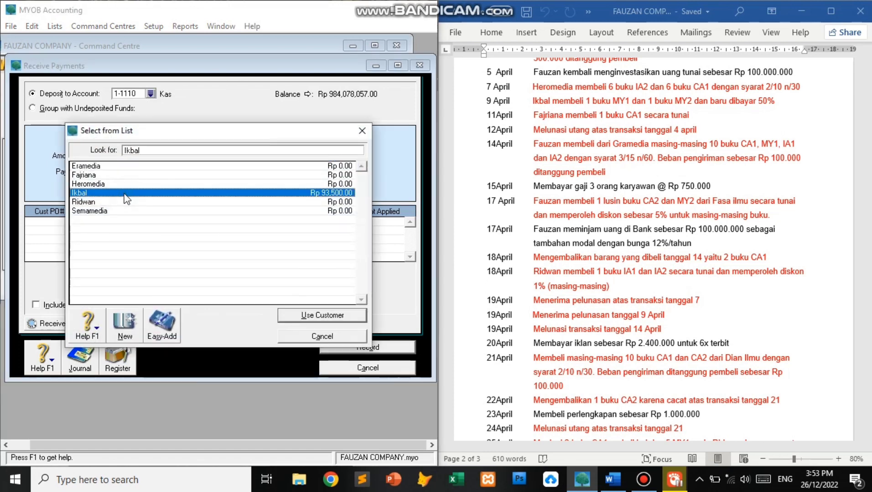
{"action": "left_click", "coordinate": [301, 318]}
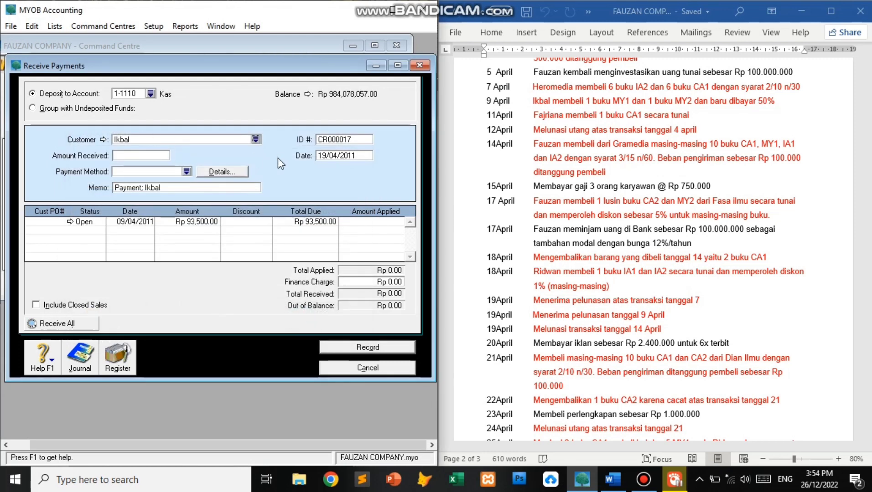
{"action": "left_click", "coordinate": [135, 154]}
{"action": "type", "text": "93500"}
{"action": "left_click", "coordinate": [187, 172]}
{"action": "double_click", "coordinate": [184, 175]}
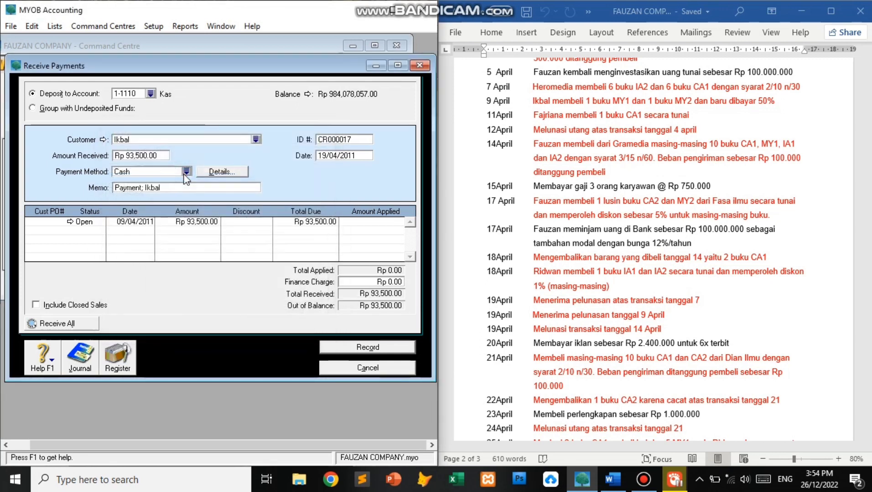
Apply the Rp 93,500 to the open 9 April invoice, record the receipt and finish receiving payments
{"action": "left_click", "coordinate": [384, 223]}
{"action": "left_click", "coordinate": [380, 283]}
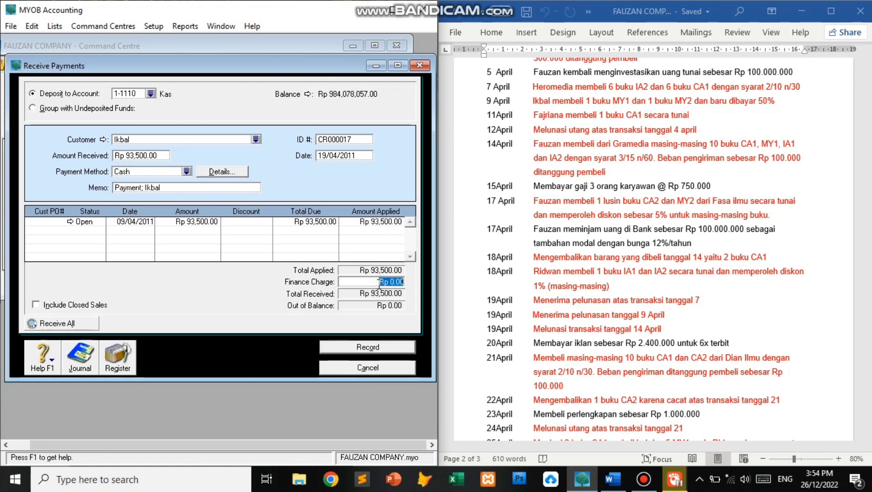
{"action": "left_click", "coordinate": [379, 346]}
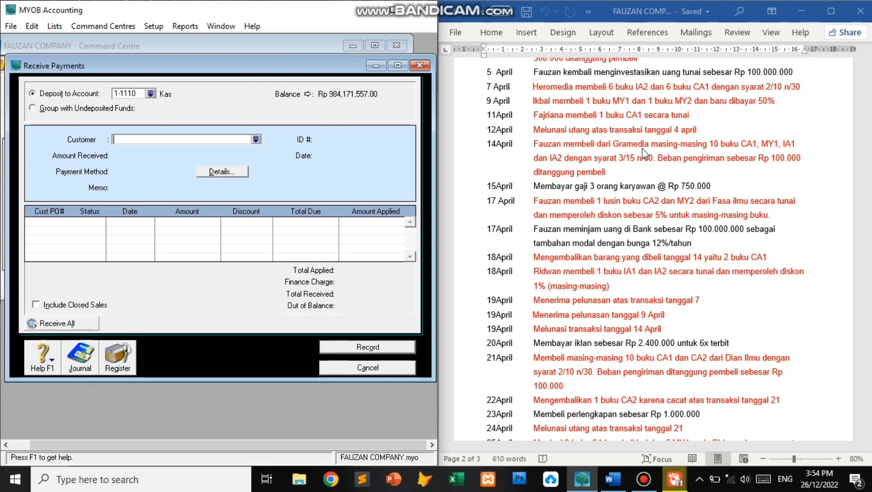
{"action": "left_click", "coordinate": [377, 373]}
Start a bill payment to supplier Gramedia from the Kas account, dated 19/04/2011
{"action": "left_click", "coordinate": [242, 111]}
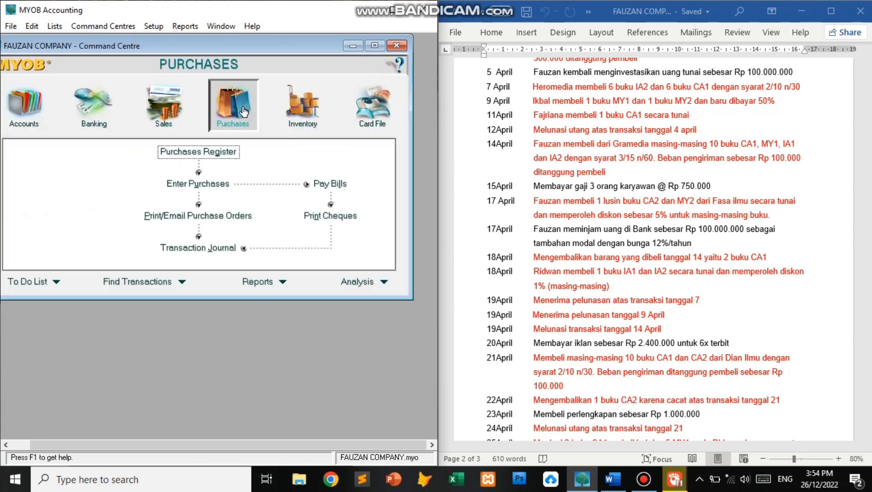
{"action": "left_click", "coordinate": [339, 186]}
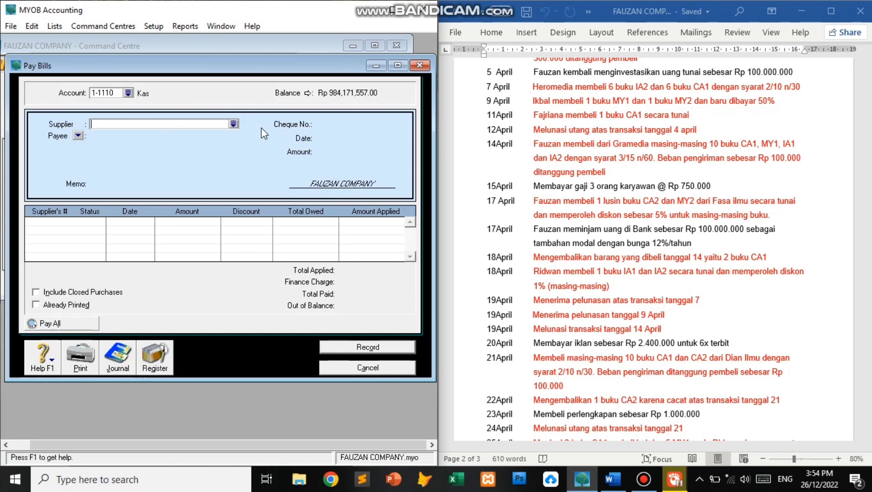
{"action": "left_click", "coordinate": [233, 124]}
{"action": "left_click", "coordinate": [153, 183]}
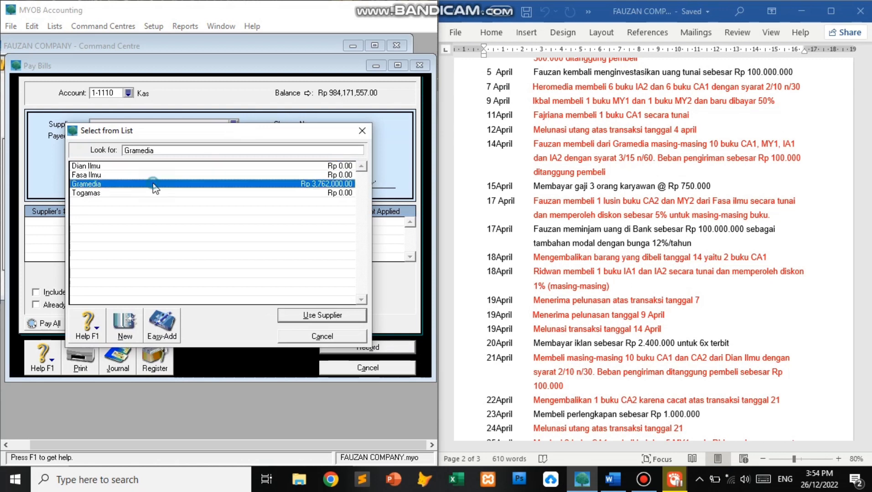
{"action": "double_click", "coordinate": [153, 184]}
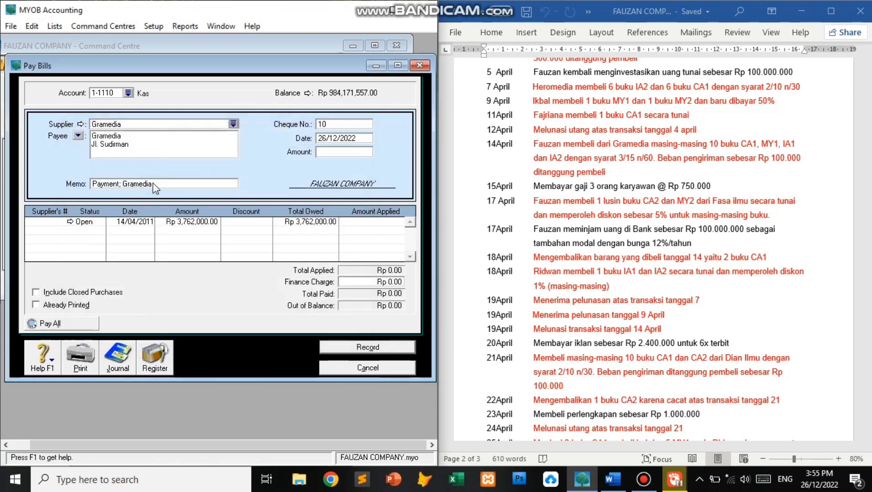
{"action": "left_click", "coordinate": [332, 139]}
{"action": "type", "text": "19/04/2011"}
{"action": "key", "text": "Tab"}
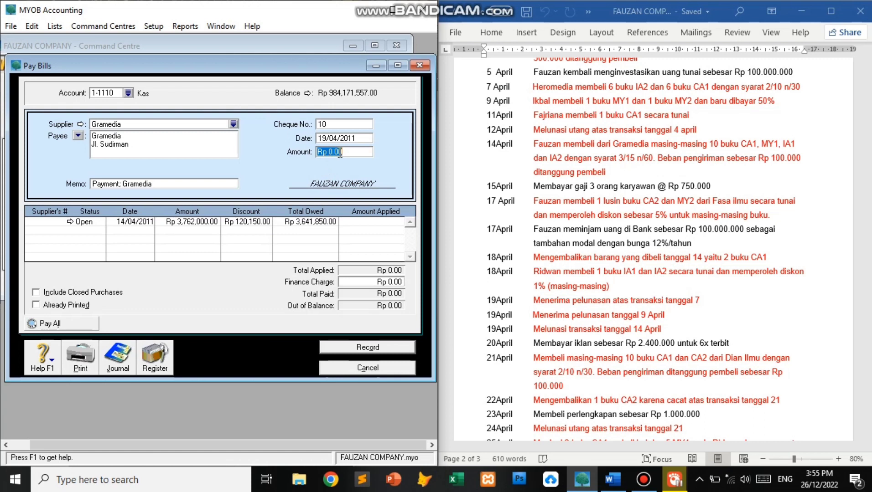
Set the Gramedia payment amount to Rp 3,641,850, the total owed after the early-payment discount
{"action": "type", "text": "3,"}
{"action": "type", "text": "641,"}
{"action": "type", "text": "850"}
{"action": "key", "text": "Tab"}
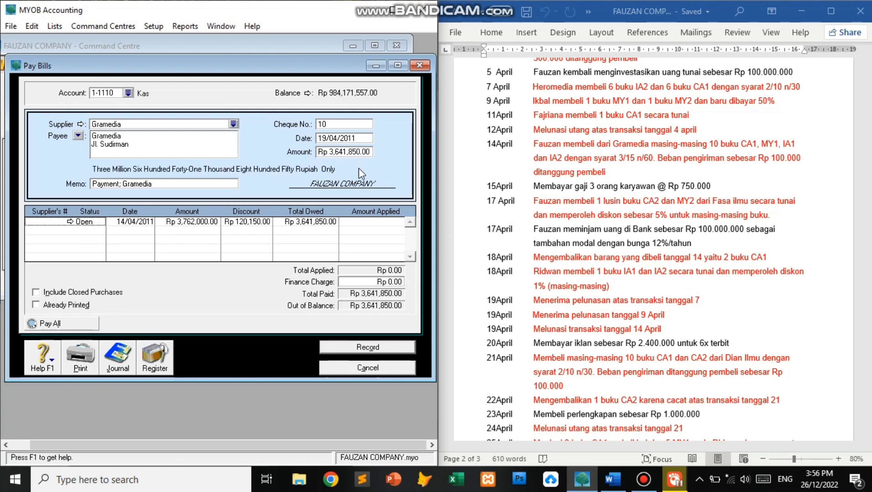
Apply Rp 3,641,850 to Gramedia's open 14 April bill and record the payment, leaving the debit memo printing for another time
{"action": "left_click", "coordinate": [368, 223]}
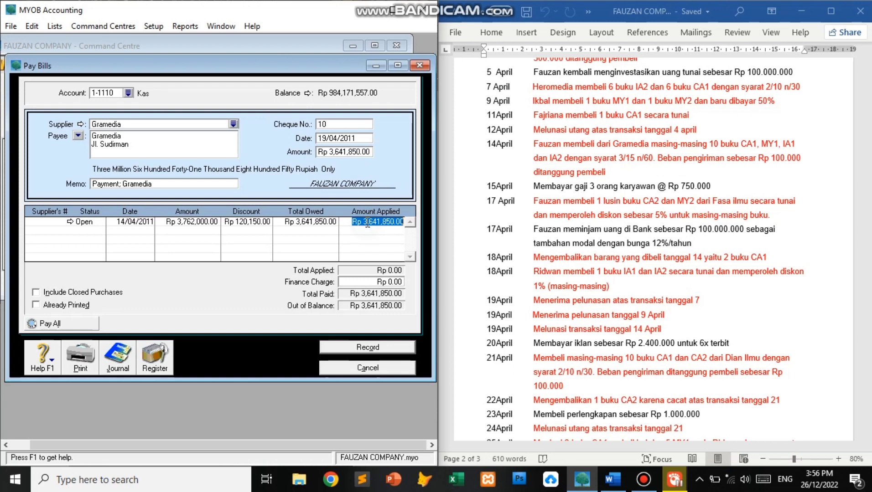
{"action": "key", "text": "Tab"}
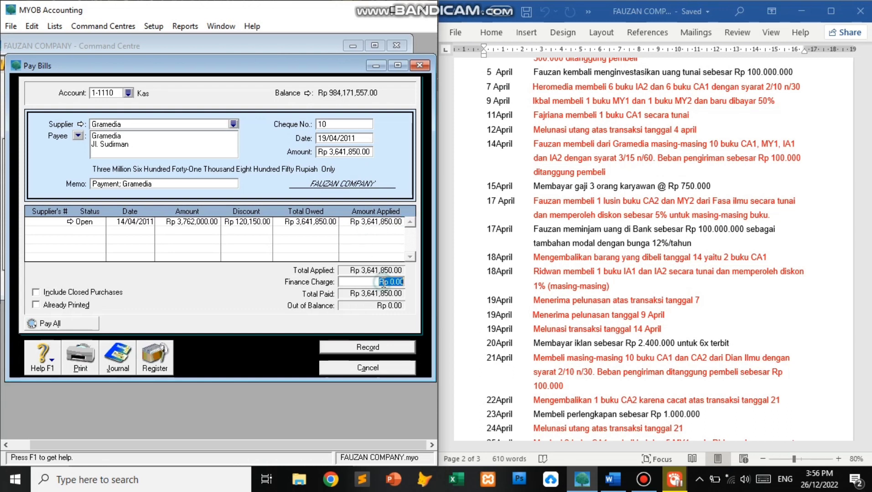
{"action": "left_click", "coordinate": [378, 347]}
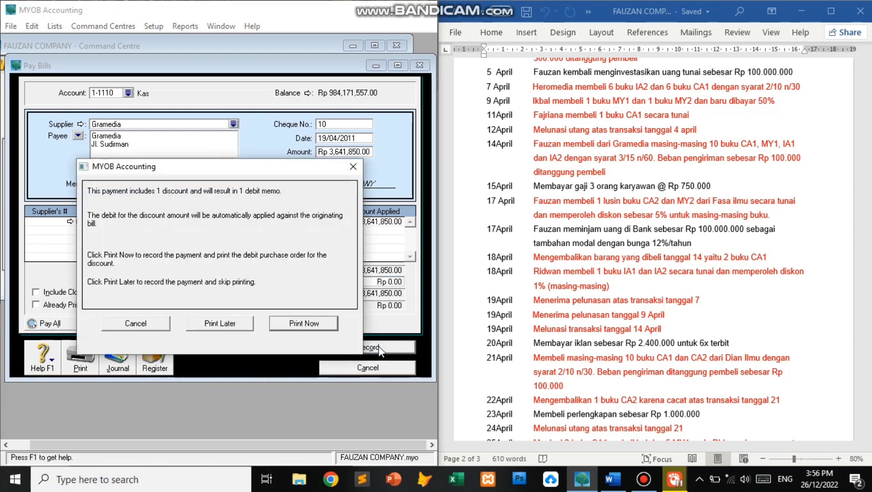
{"action": "left_click", "coordinate": [215, 324]}
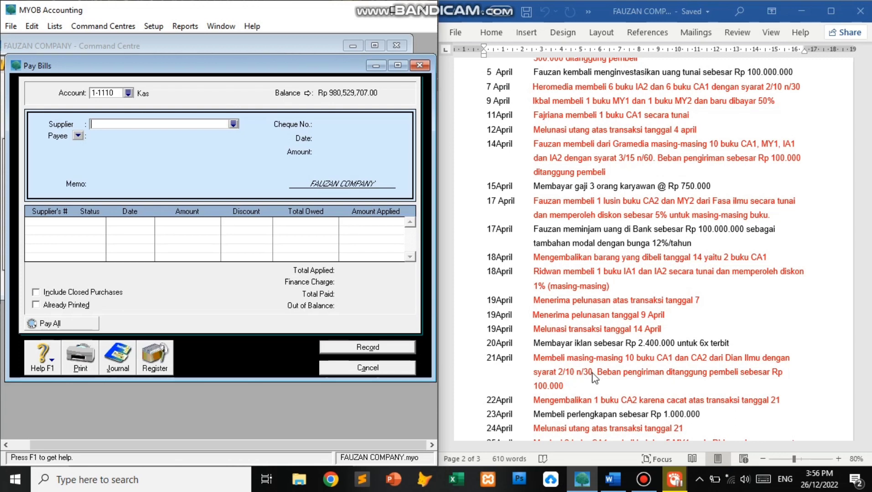
{"action": "left_click", "coordinate": [388, 364]}
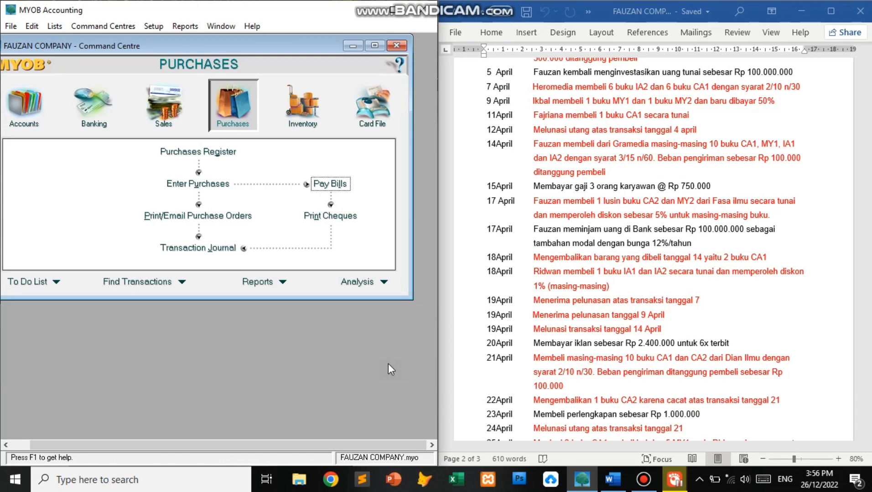
Start a purchase bill for supplier Dian Ilmu dated 21/04/2011, using the Item layout
{"action": "left_click", "coordinate": [211, 185]}
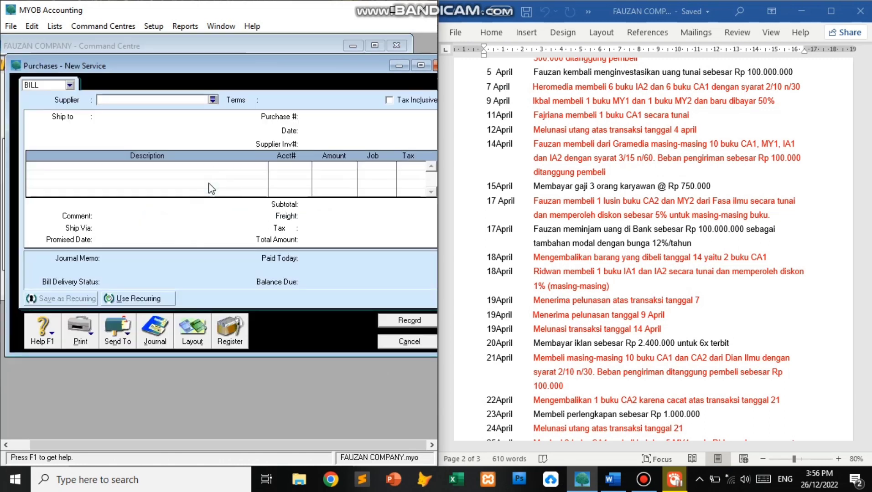
{"action": "left_click", "coordinate": [213, 100]}
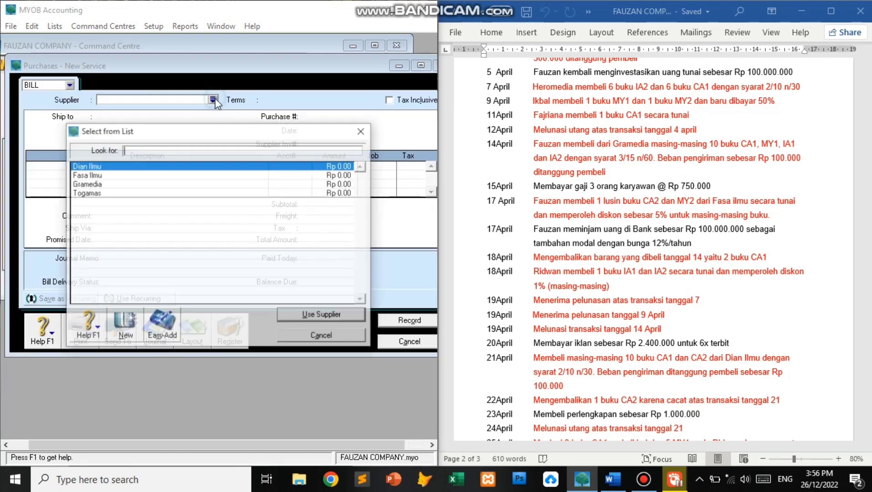
{"action": "double_click", "coordinate": [140, 166]}
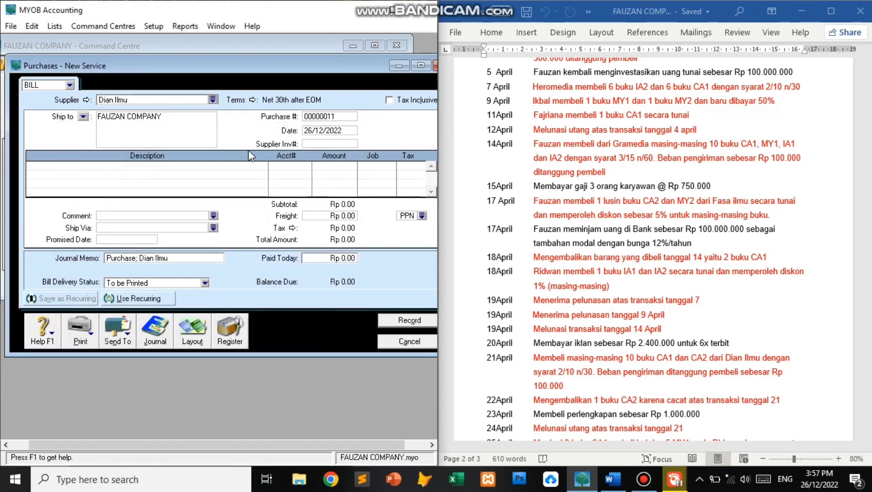
{"action": "left_click", "coordinate": [320, 131]}
{"action": "type", "text": "21"}
{"action": "type", "text": "/04/2011"}
{"action": "key", "text": "Tab"}
{"action": "left_click", "coordinate": [188, 340]}
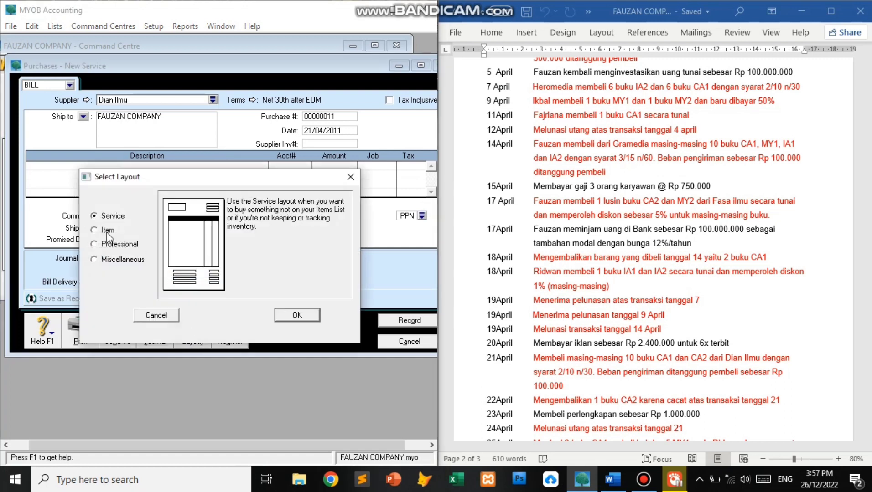
{"action": "left_click", "coordinate": [109, 232]}
{"action": "left_click", "coordinate": [296, 314]}
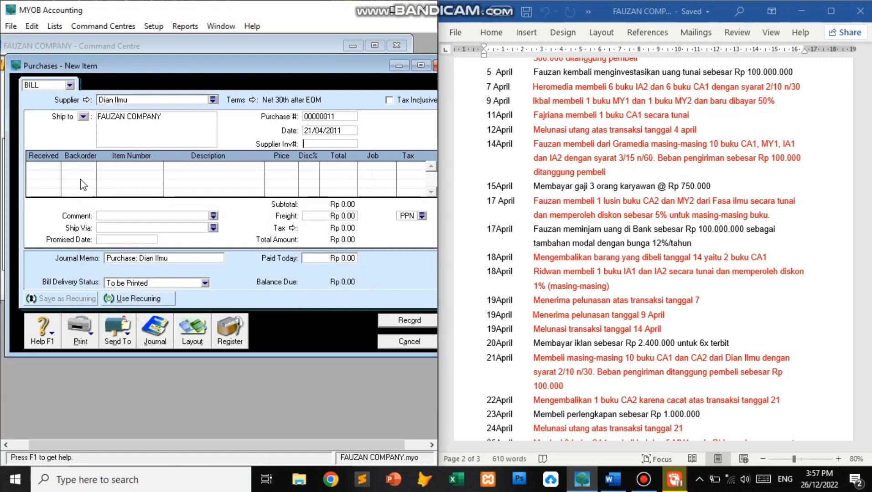
Enter 10 received units of item CA1 at a price of Rp 65,000 each on the bill's first line
{"action": "left_click", "coordinate": [55, 173]}
{"action": "type", "text": "10"}
{"action": "key", "text": "Tab"}
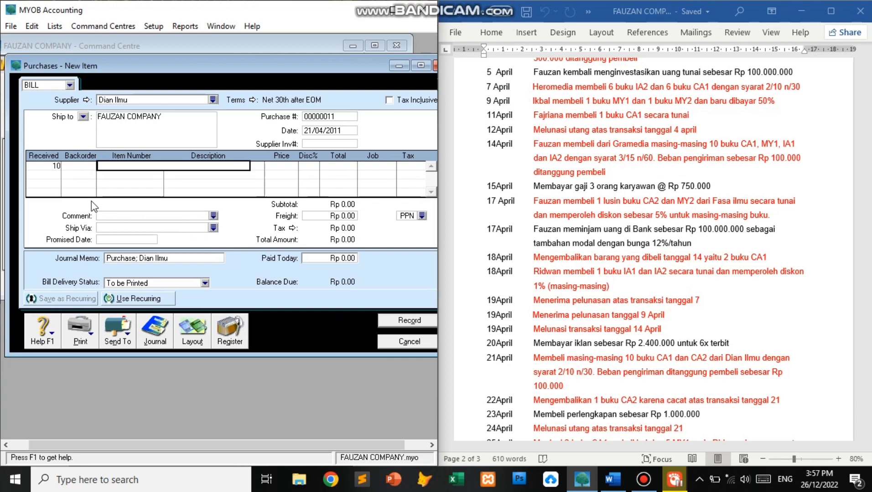
{"action": "key", "text": "Tab"}
{"action": "type", "text": "CA1"}
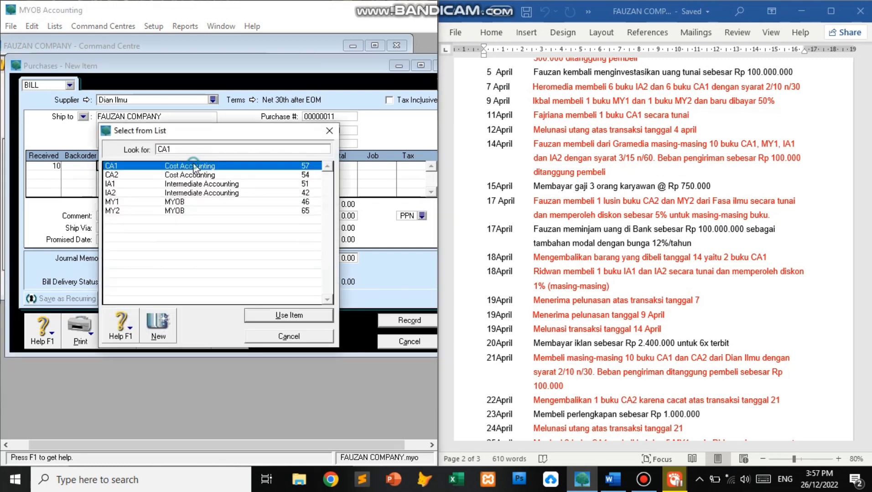
{"action": "key", "text": "Return"}
{"action": "key", "text": "Tab"}
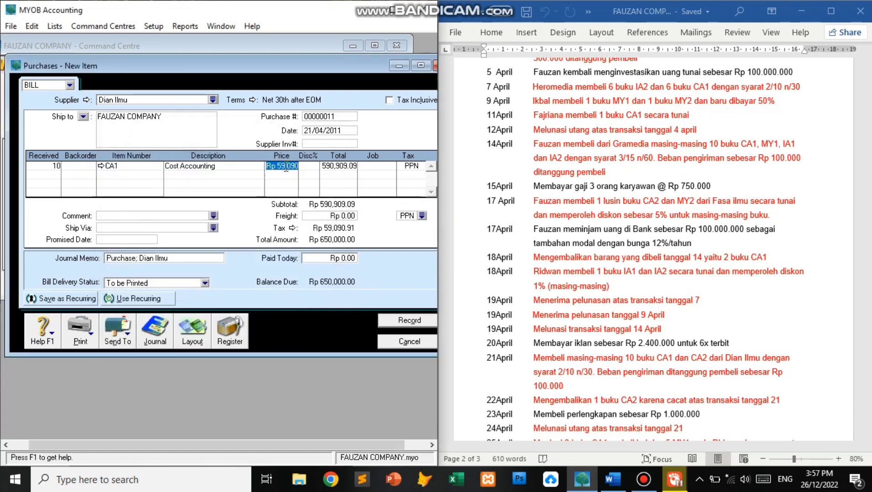
{"action": "type", "text": "65000"}
{"action": "key", "text": "Tab"}
Add a second bill line for 10 received units of item CA2
{"action": "left_click", "coordinate": [57, 171]}
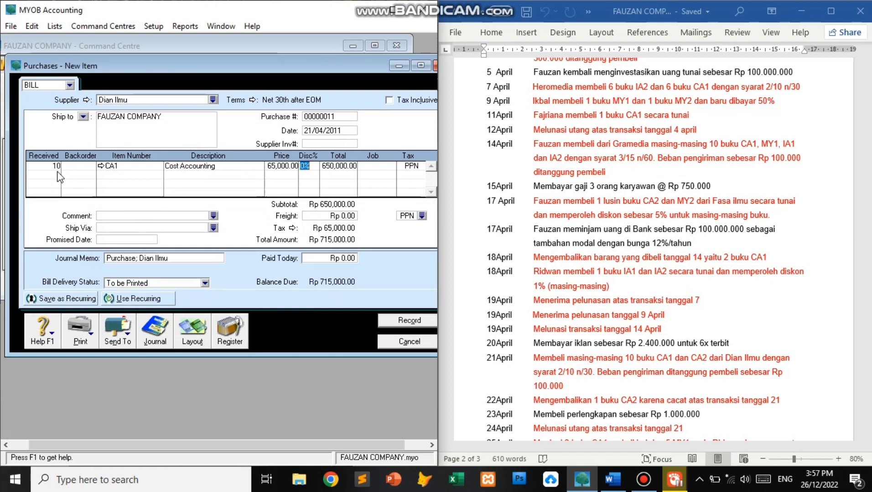
{"action": "type", "text": "10"}
{"action": "key", "text": "Tab"}
{"action": "key", "text": "Tab"}
{"action": "double_click", "coordinate": [184, 175]}
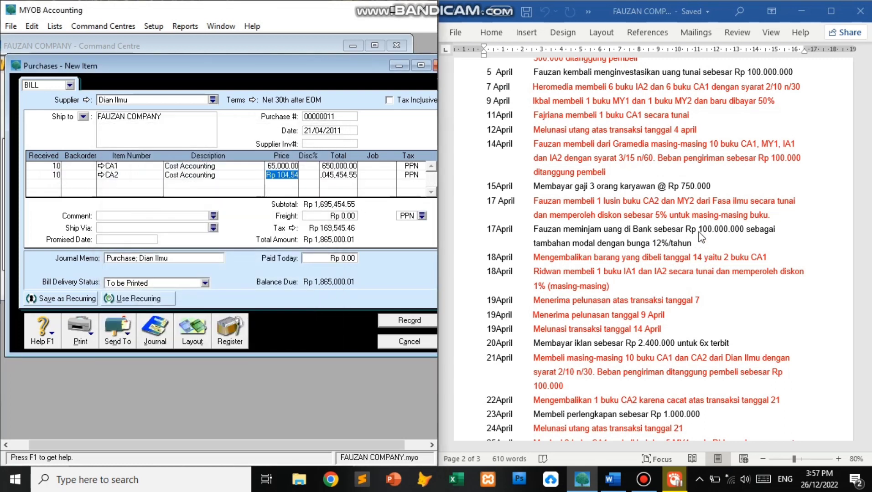
Check the purchase price of CA2 in the document's BARANG DAGANG table and set the CA2 line's price to Rp 115,000
{"action": "left_click", "coordinate": [725, 235]}
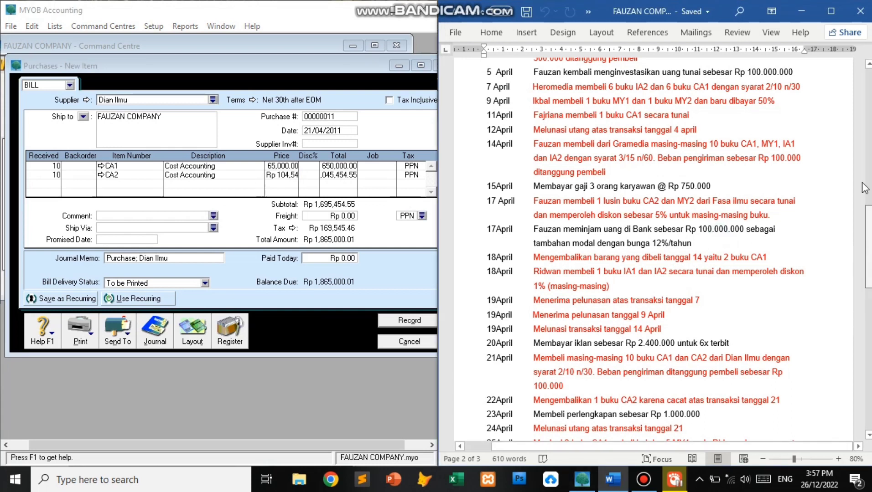
{"action": "scroll", "coordinate": [865, 188], "scroll_direction": "up", "scroll_amount": 8}
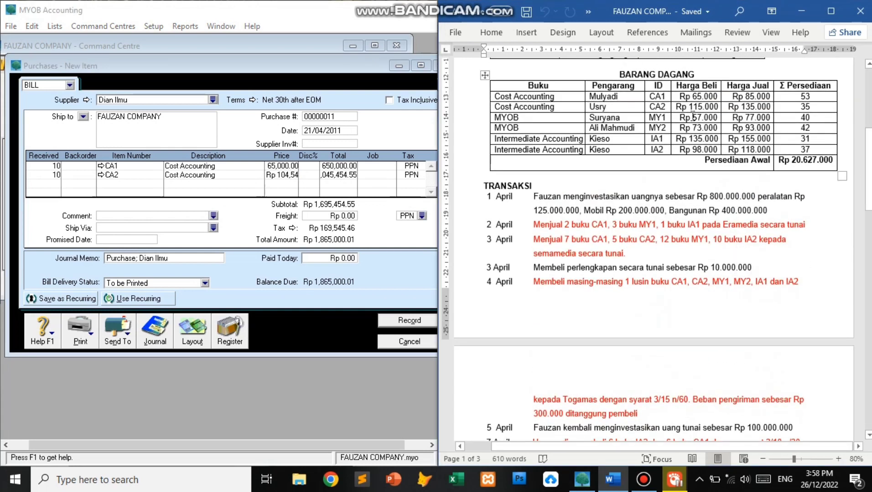
{"action": "left_click_drag", "start_coordinate": [868, 155], "coordinate": [868, 232]}
{"action": "left_click", "coordinate": [288, 168]}
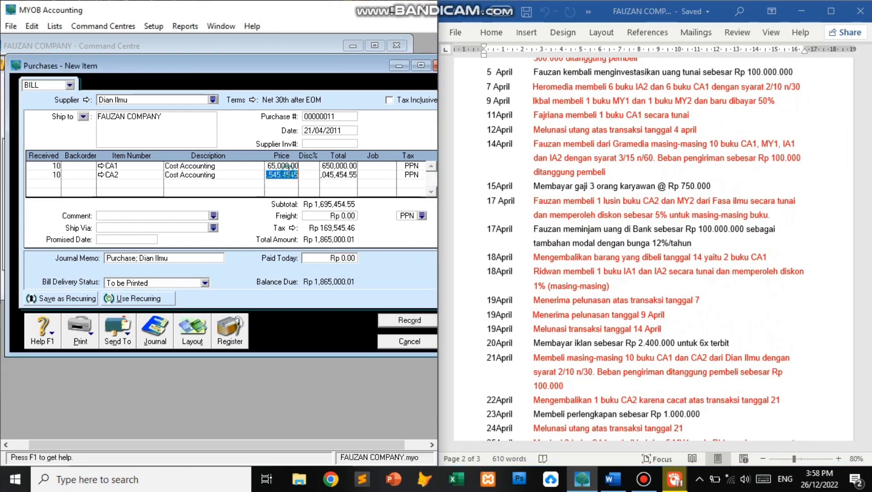
{"action": "type", "text": "115"}
{"action": "type", "text": "00"}
{"action": "key", "text": "Tab"}
{"action": "key", "text": "Tab"}
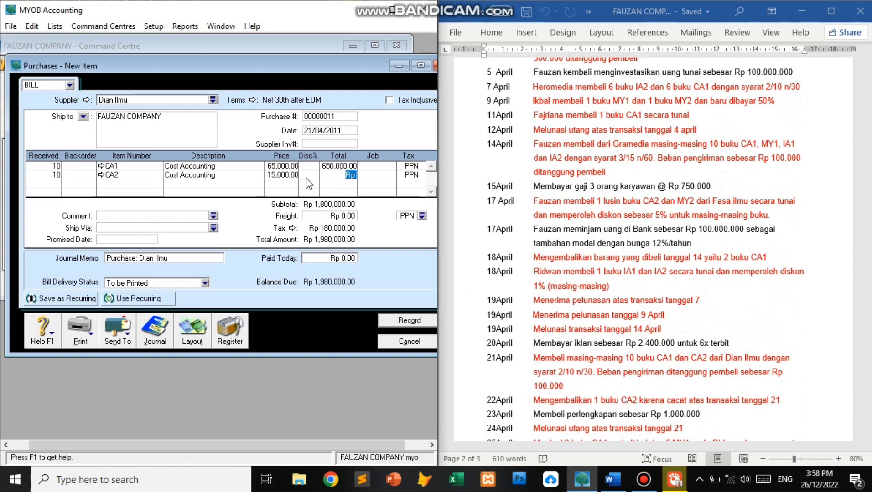
{"action": "left_click", "coordinate": [390, 178]}
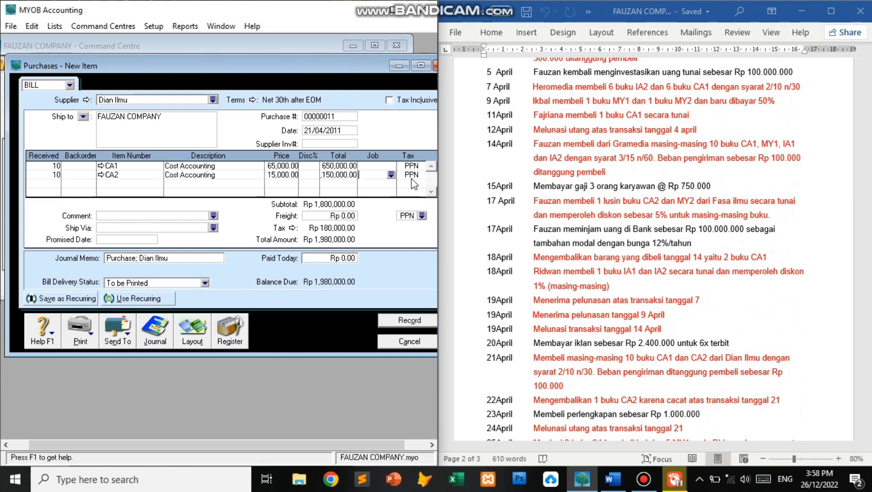
Enter Rp 100,000 freight and set the credit terms to a 2% discount within 10 days, with the balance due in 30 days
{"action": "left_click", "coordinate": [347, 217]}
{"action": "type", "text": "100000"}
{"action": "left_click", "coordinate": [252, 100]}
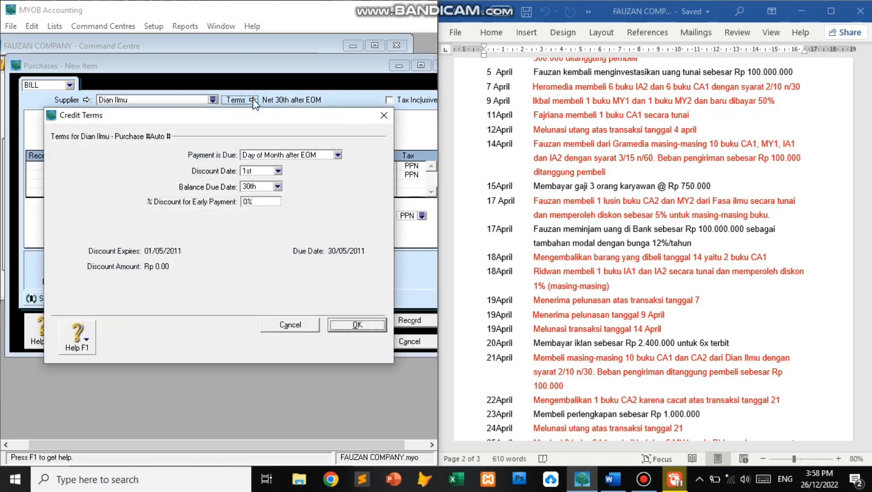
{"action": "left_click", "coordinate": [342, 154]}
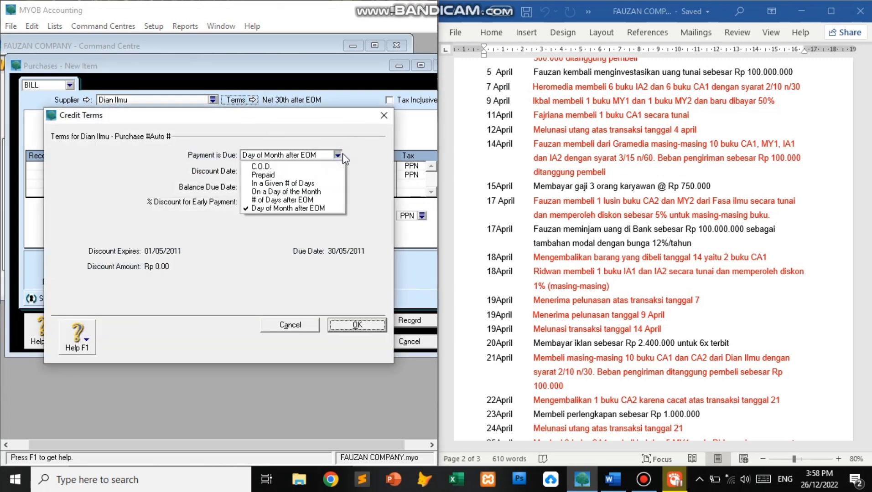
{"action": "left_click", "coordinate": [305, 186]}
{"action": "left_click", "coordinate": [257, 171]}
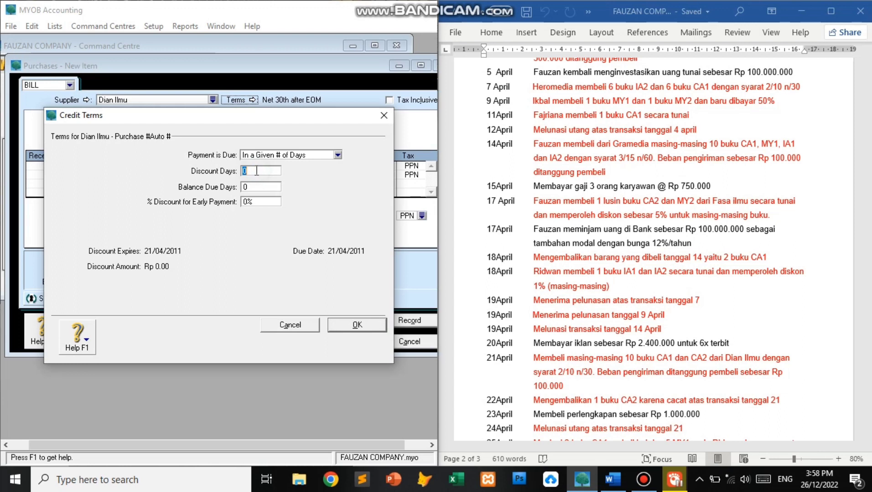
{"action": "type", "text": "10"}
{"action": "left_click", "coordinate": [254, 188]}
{"action": "type", "text": "30"}
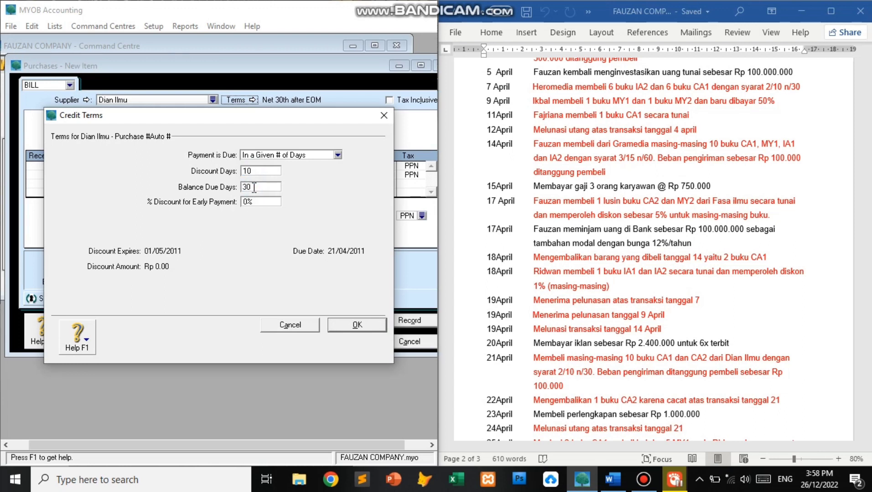
{"action": "left_click", "coordinate": [246, 203]}
{"action": "type", "text": "2"}
{"action": "left_click", "coordinate": [377, 328]}
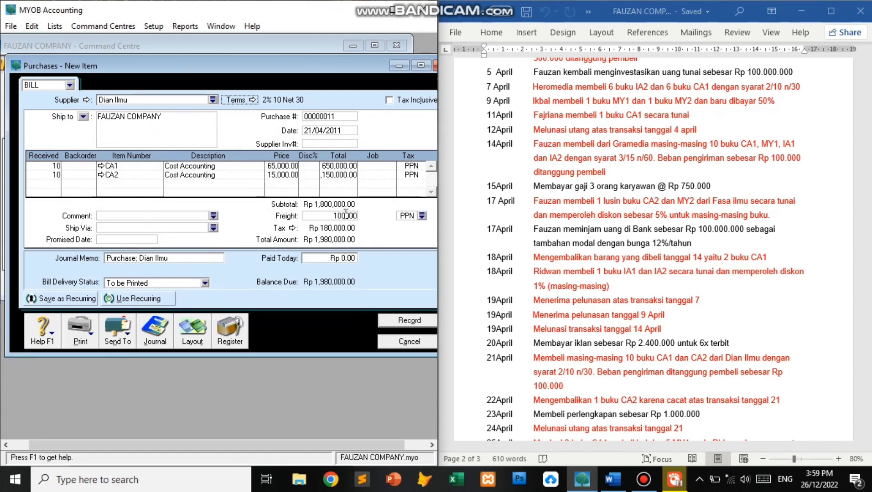
Enter Rp 100,000 as paid today and change the freight's tax code to N-T (Non-Taxable)
{"action": "left_click", "coordinate": [342, 258]}
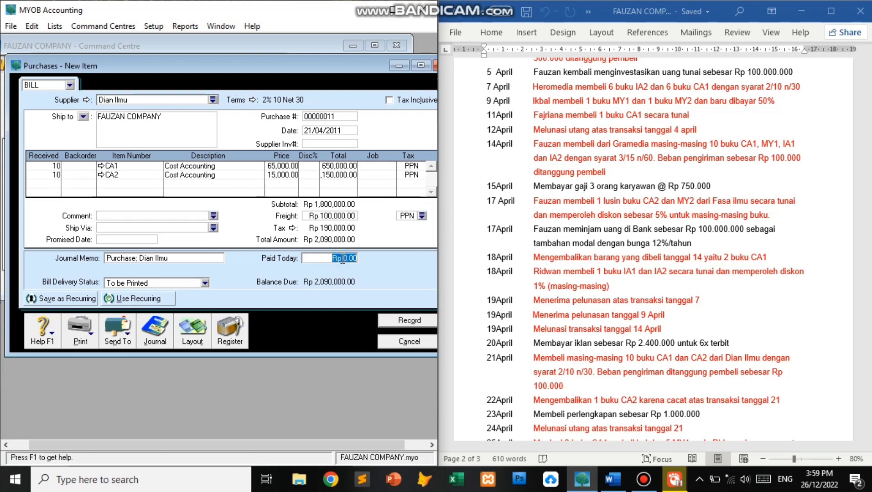
{"action": "type", "text": "100000"}
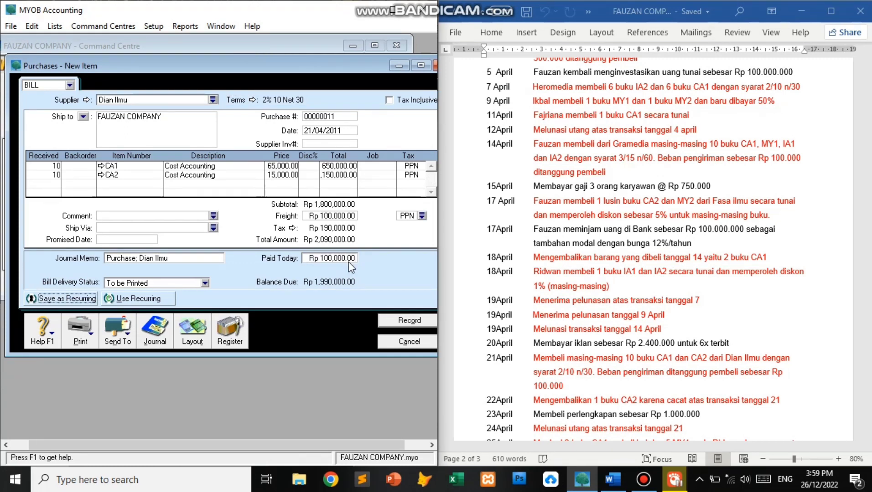
{"action": "left_click", "coordinate": [422, 216]}
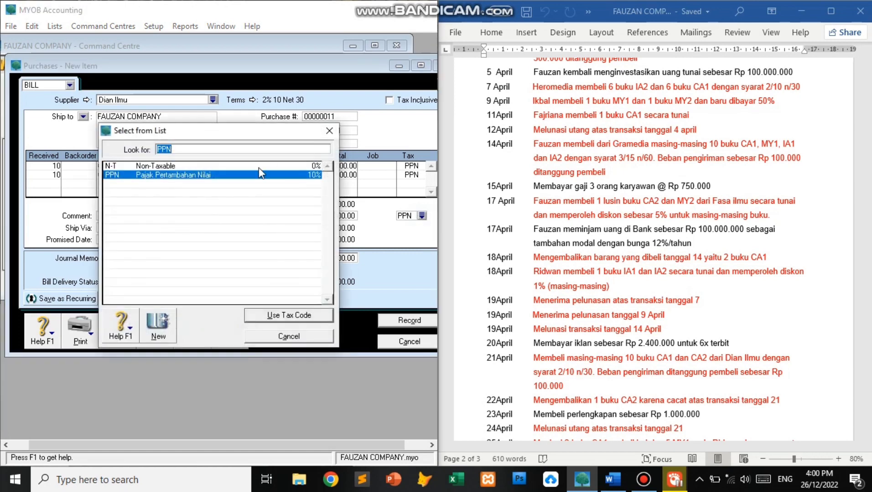
{"action": "double_click", "coordinate": [259, 166]}
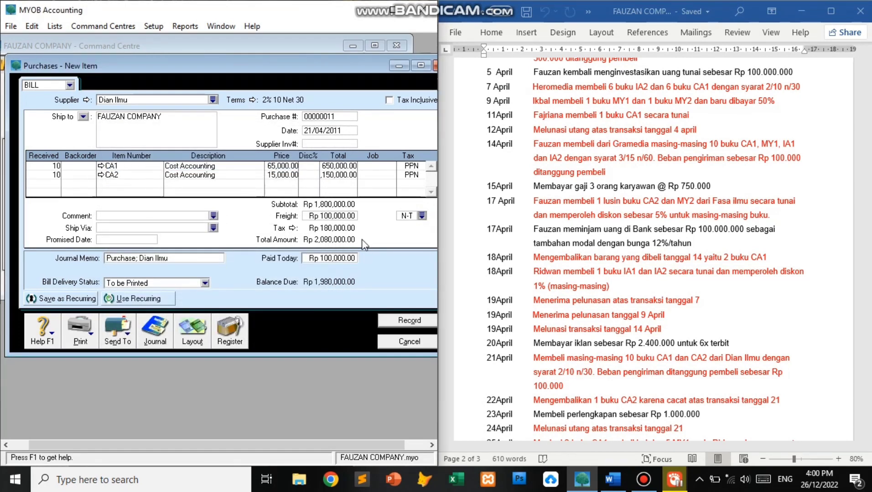
Review the journal recap of the Dian Ilmu purchase, and record the bill together with its cheque payment
{"action": "key", "text": "ctrl+r"}
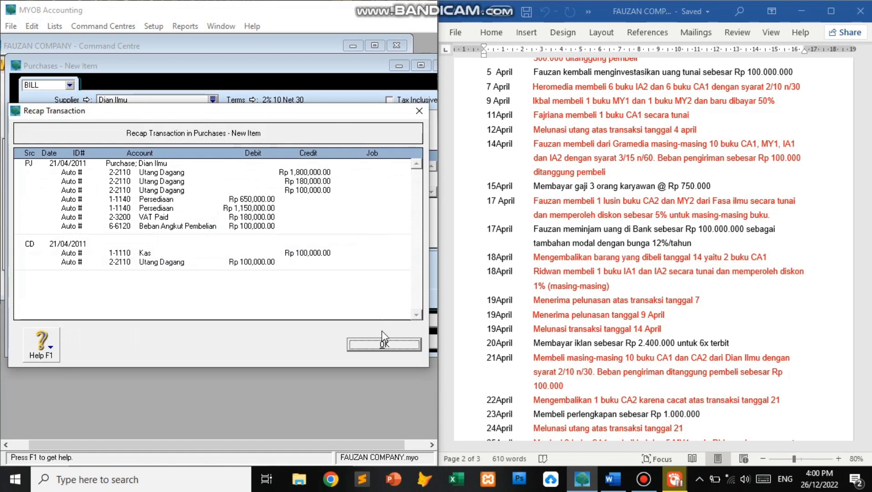
{"action": "left_click", "coordinate": [372, 341]}
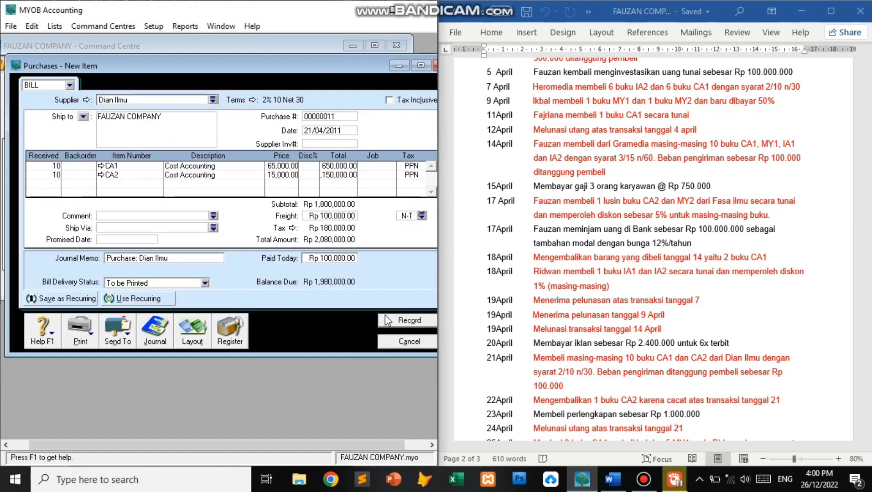
{"action": "left_click", "coordinate": [399, 321]}
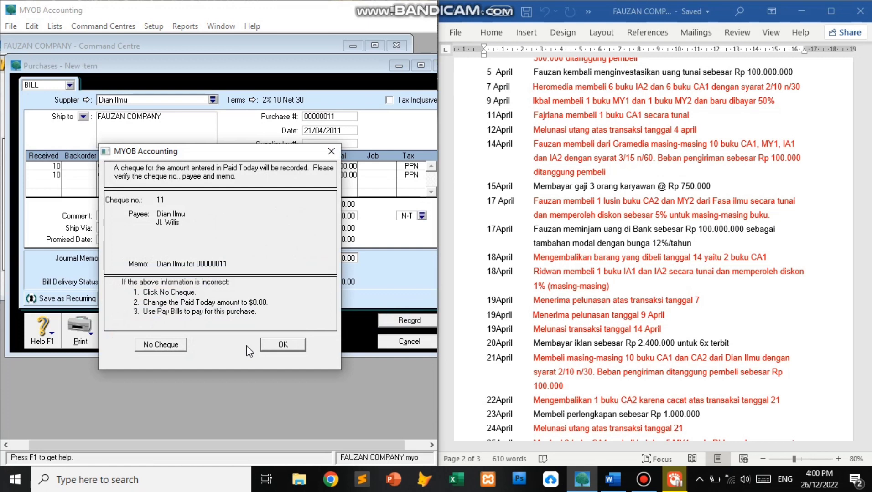
{"action": "left_click", "coordinate": [282, 345]}
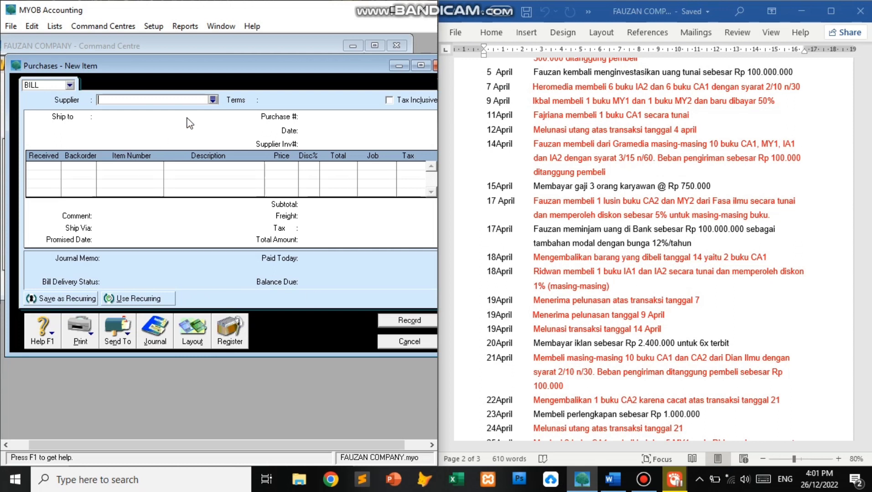
Start another bill for supplier Dian Ilmu, dated 22/04/2011, for the purchase return
{"action": "left_click", "coordinate": [213, 100]}
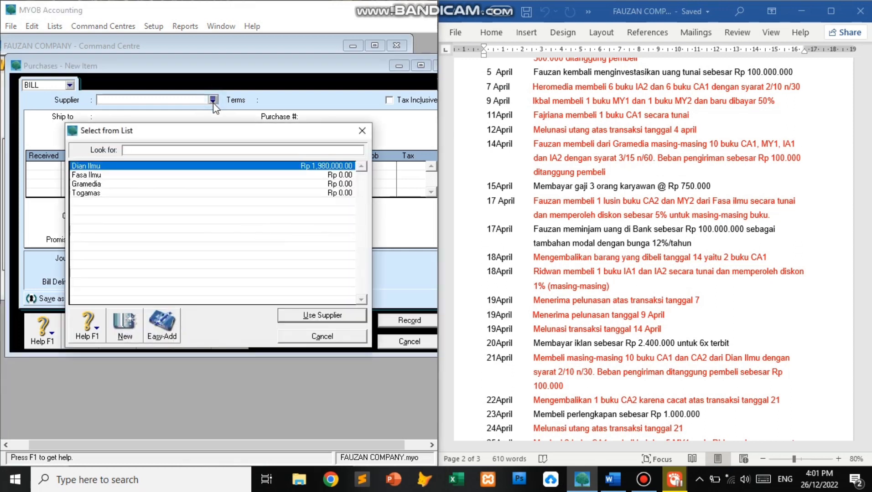
{"action": "double_click", "coordinate": [159, 166]}
{"action": "left_click", "coordinate": [311, 130]}
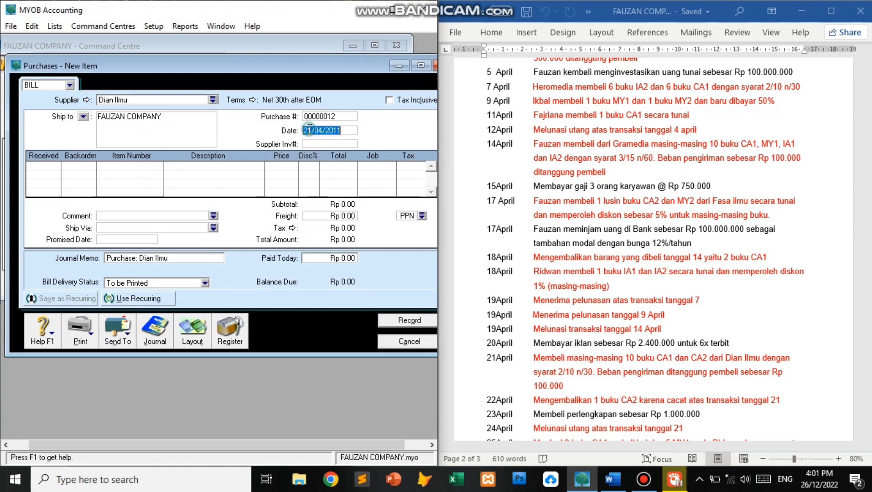
{"action": "key", "text": "BackSpace"}
{"action": "type", "text": "2"}
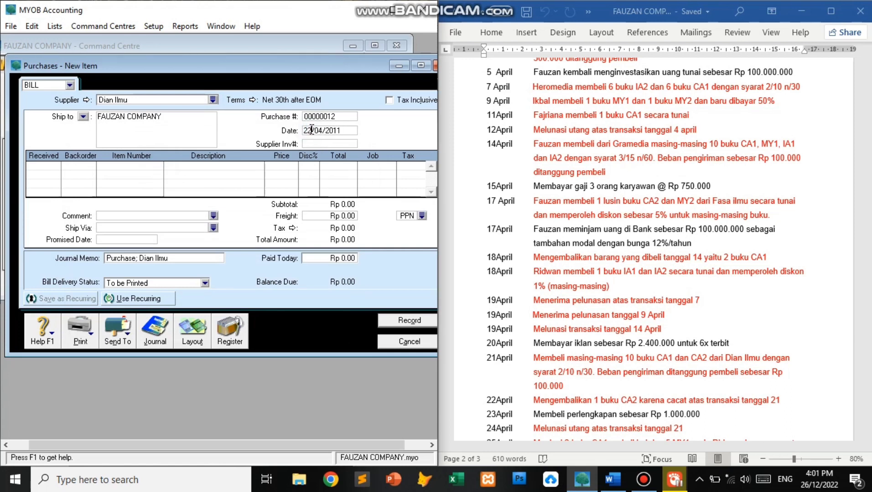
Enter a return of one CA2 book with quantity -1 at Rp 115,000, and record the transaction
{"action": "left_click", "coordinate": [47, 167]}
{"action": "key", "text": "BackSpace"}
{"action": "type", "text": "-1"}
{"action": "key", "text": "Tab"}
{"action": "key", "text": "Tab"}
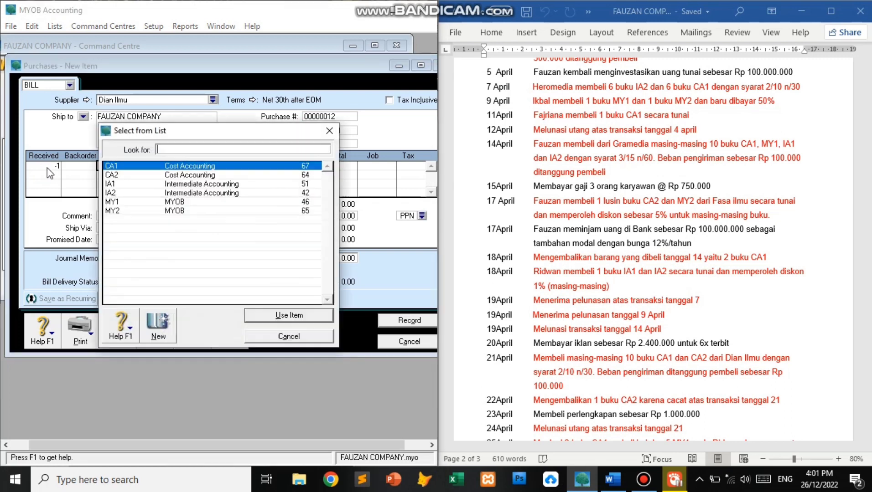
{"action": "double_click", "coordinate": [138, 177]}
{"action": "key", "text": "Tab"}
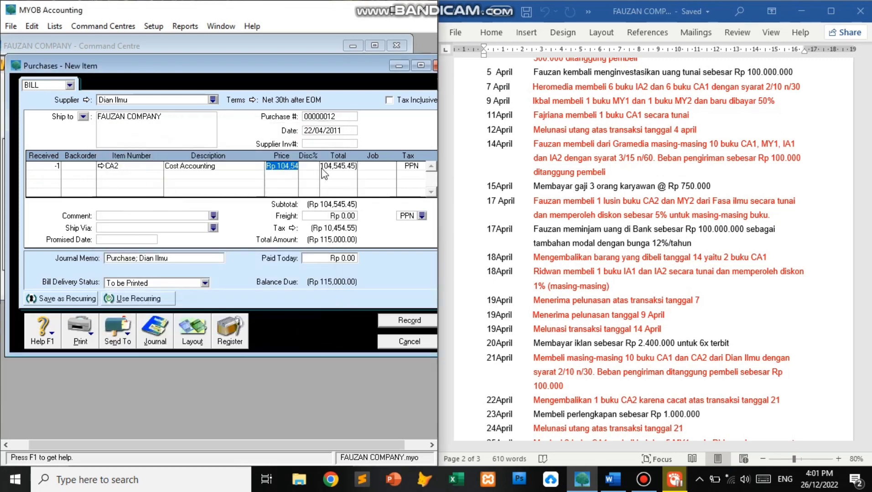
{"action": "type", "text": "115000"}
{"action": "key", "text": "Tab"}
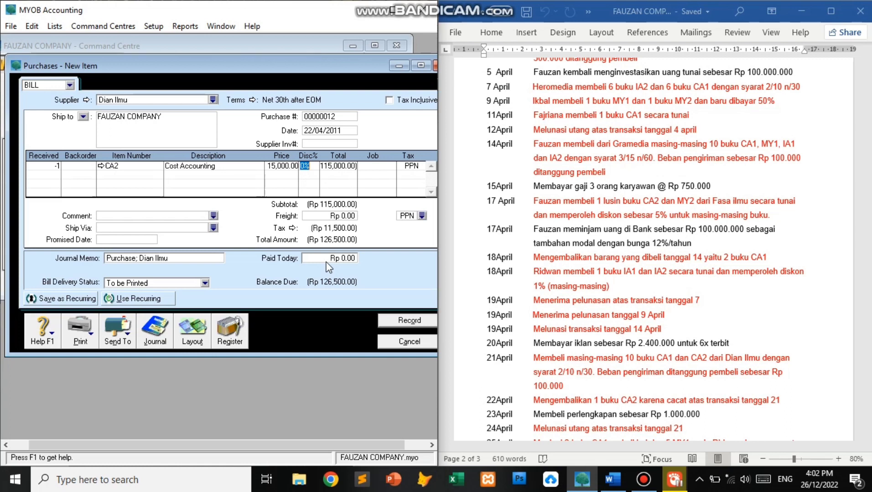
{"action": "left_click", "coordinate": [395, 325]}
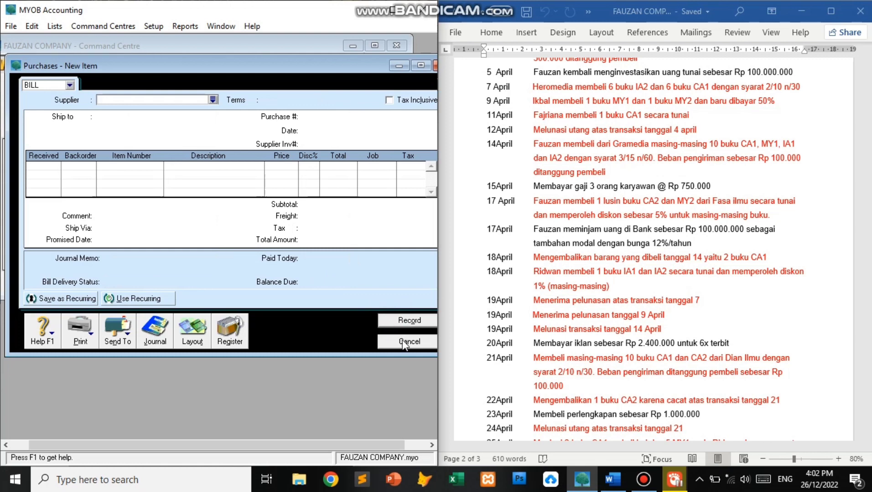
Open the Dian Ilmu purchase return for application to a purchase and date the settlement 22/04/2011
{"action": "left_click", "coordinate": [403, 342]}
{"action": "left_click", "coordinate": [197, 155]}
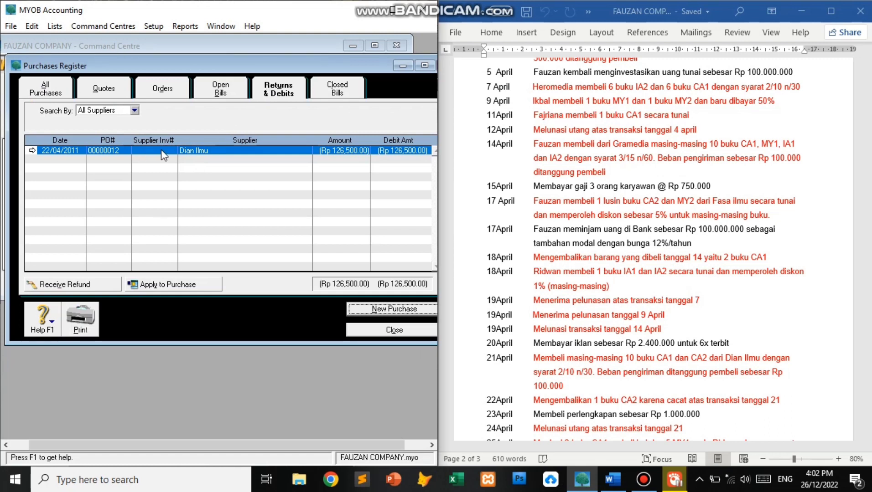
{"action": "left_click", "coordinate": [172, 284]}
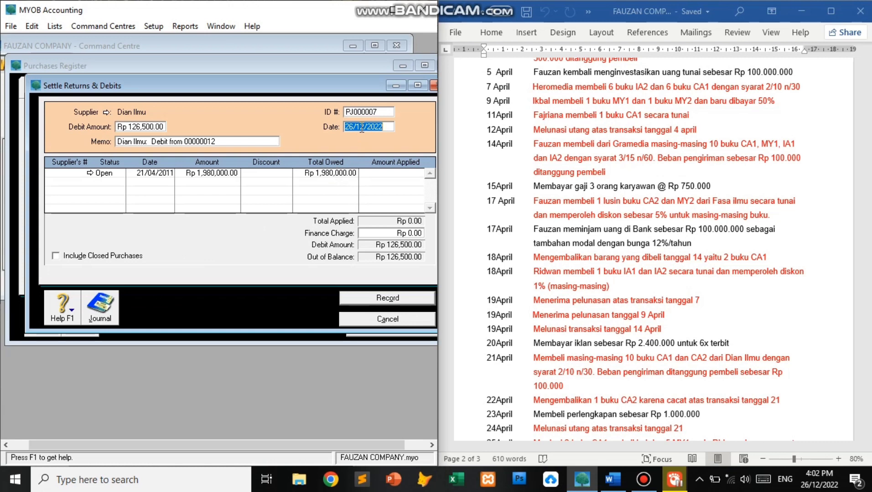
{"action": "type", "text": "22/4/11"}
{"action": "left_click", "coordinate": [157, 127]}
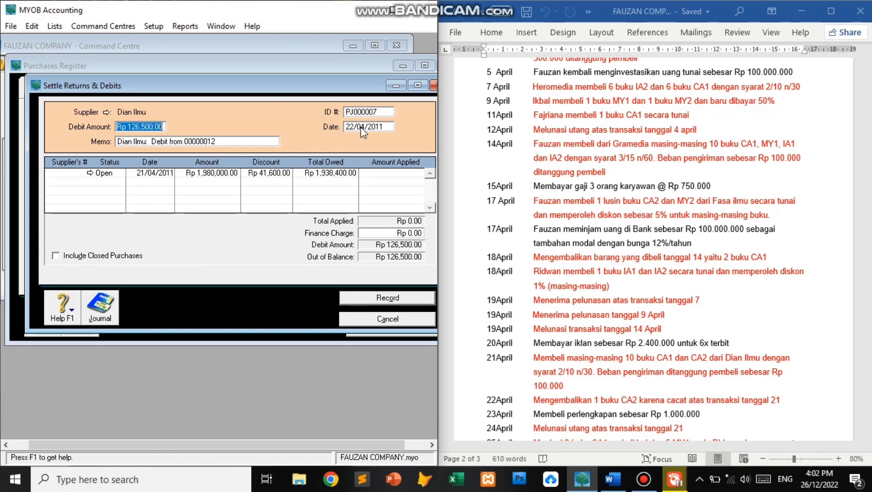
{"action": "left_click", "coordinate": [157, 127]}
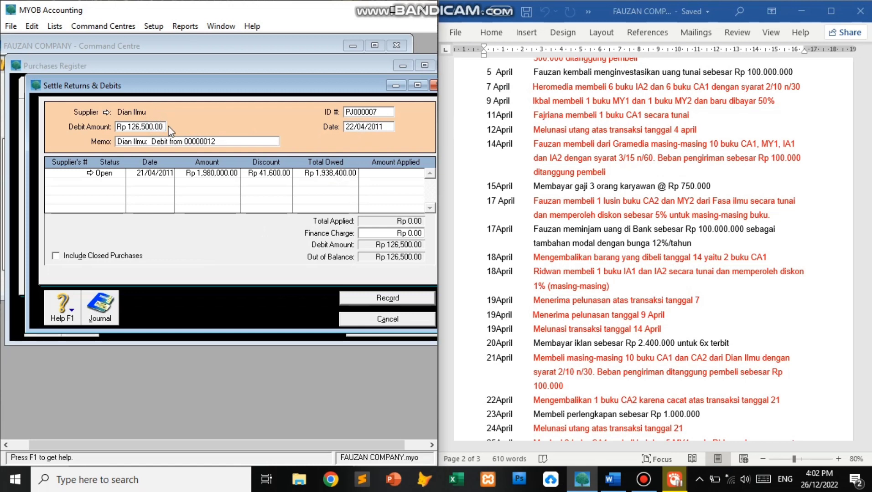
Apply the Rp 126,500 debit to Dian Ilmu's open 21/04/2011 purchase and record the settlement
{"action": "left_click", "coordinate": [396, 174]}
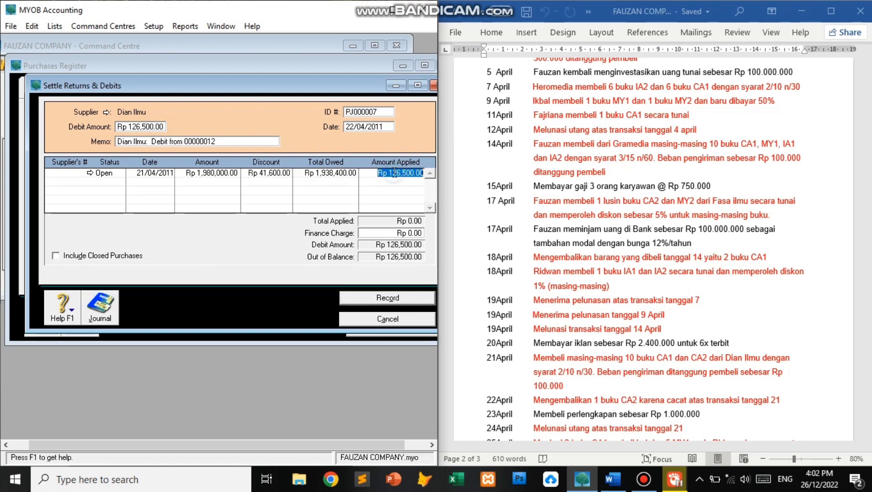
{"action": "left_click", "coordinate": [395, 233]}
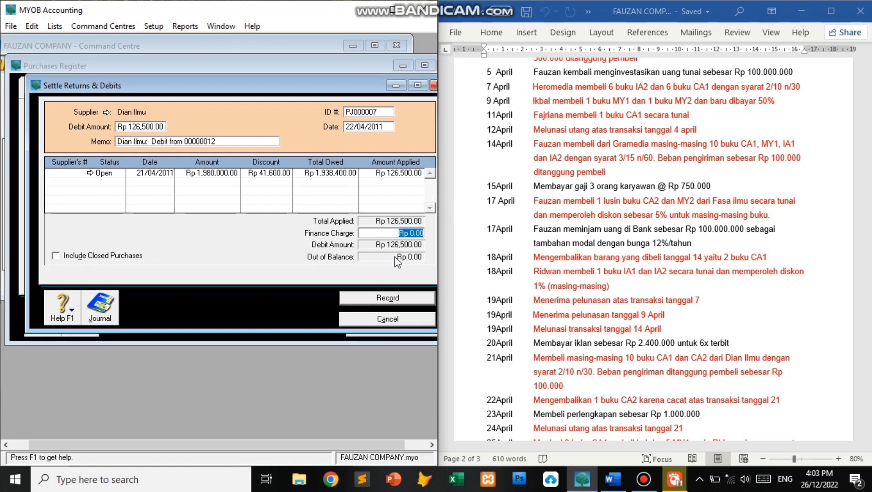
{"action": "left_click", "coordinate": [402, 299]}
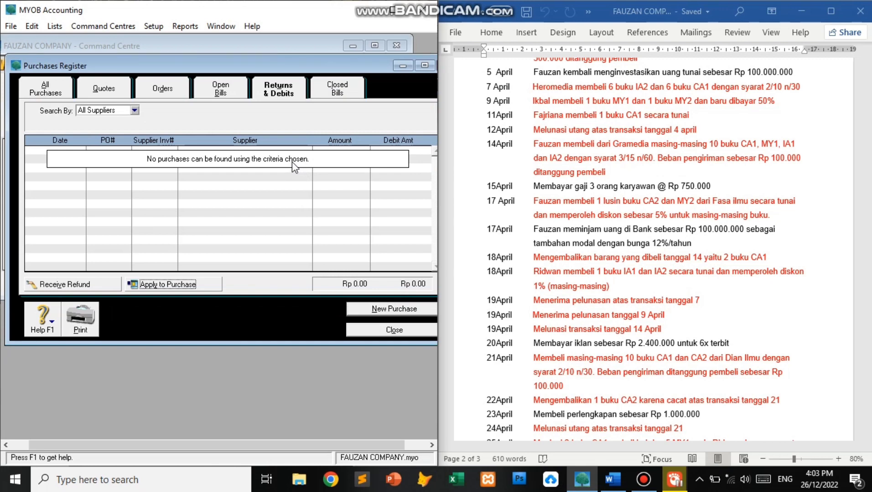
Close the purchases register and start a bill payment to supplier Dian Ilmu dated 24/04/2011
{"action": "left_click", "coordinate": [832, 326]}
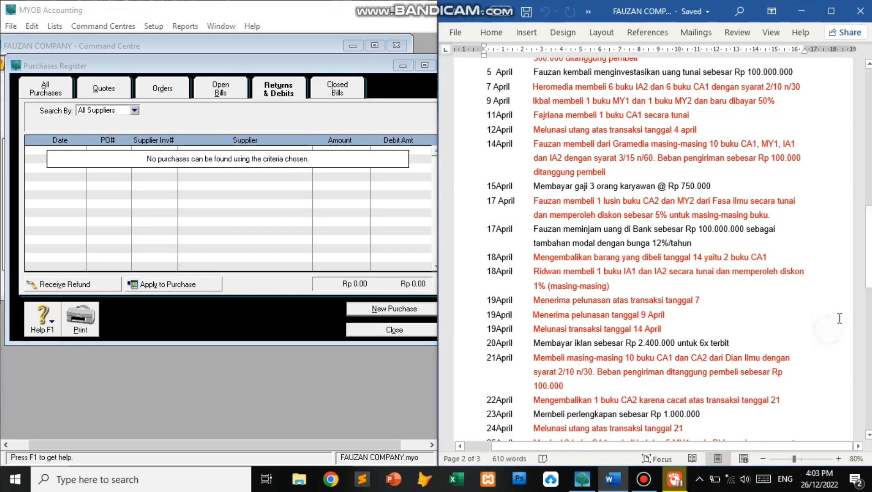
{"action": "left_click_drag", "start_coordinate": [870, 244], "coordinate": [868, 269]}
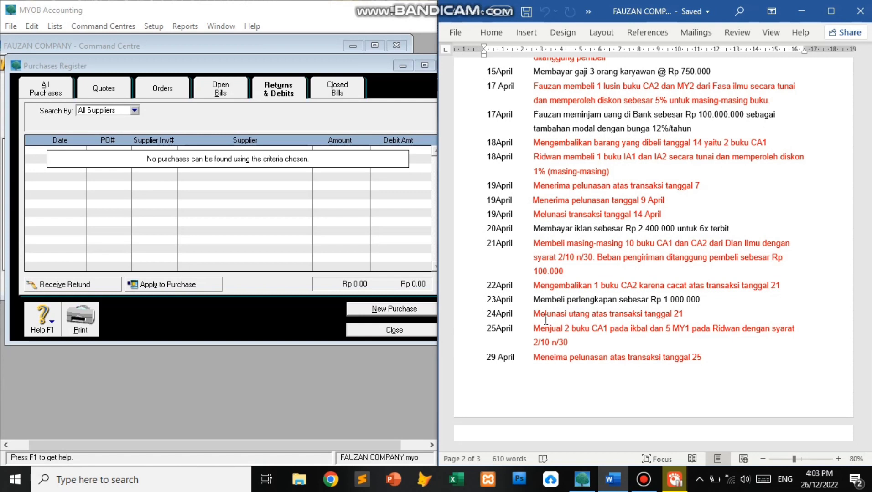
{"action": "left_click", "coordinate": [424, 331]}
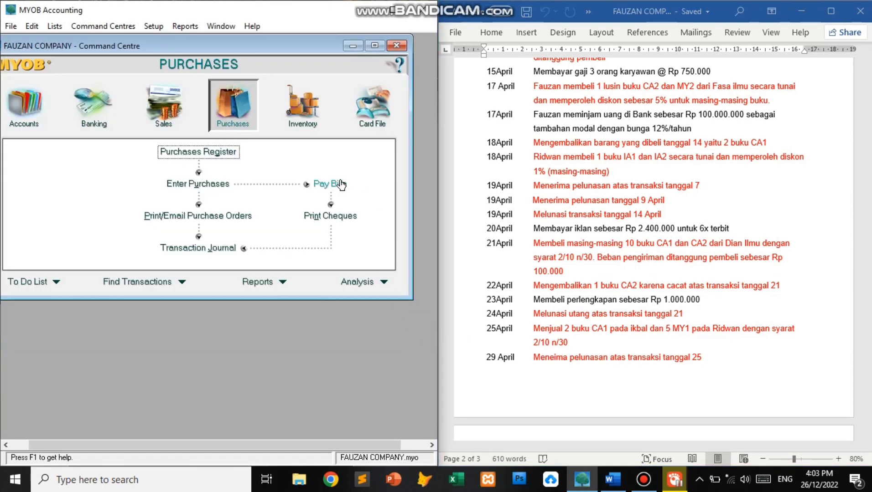
{"action": "left_click", "coordinate": [341, 185]}
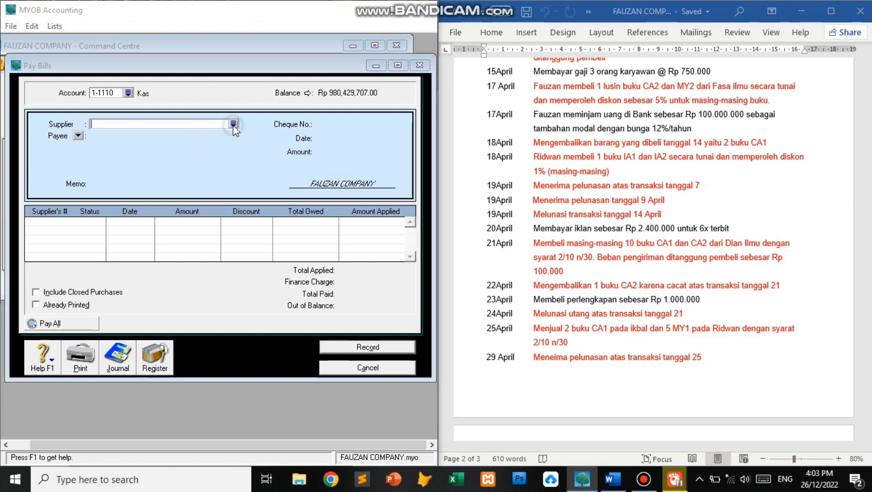
{"action": "left_click", "coordinate": [234, 125]}
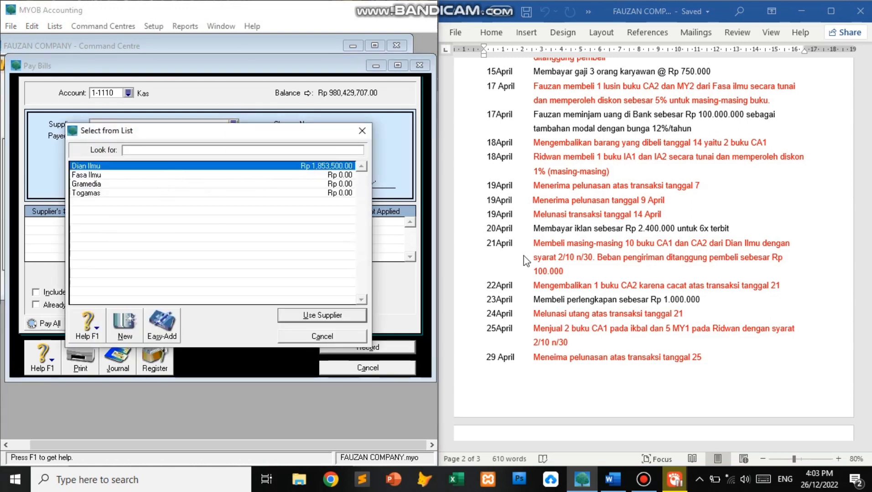
{"action": "double_click", "coordinate": [161, 166]}
{"action": "left_click", "coordinate": [326, 136]}
{"action": "left_click", "coordinate": [326, 135]}
{"action": "key", "text": "BackSpace"}
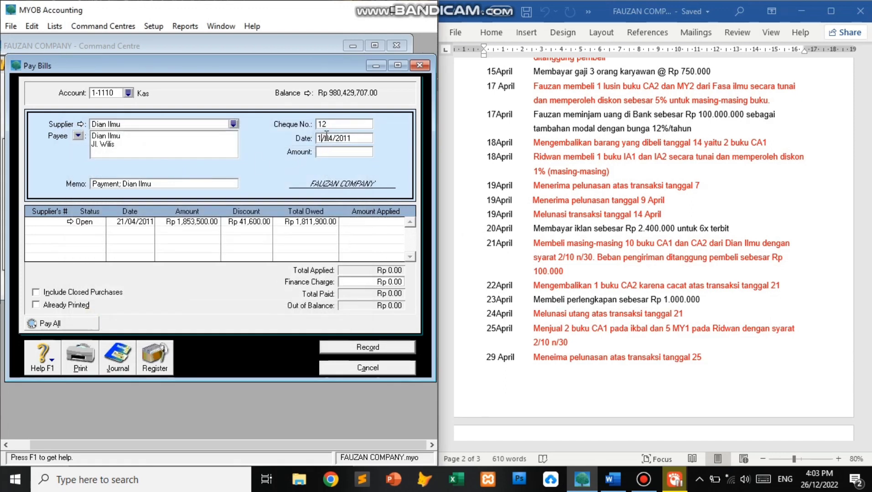
{"action": "key", "text": "BackSpace"}
{"action": "type", "text": "24"}
Pay Rp 1,811,900 against the Dian Ilmu bill, record the payment with the debit memo left for printing later, and close the payment form
{"action": "left_click", "coordinate": [336, 154]}
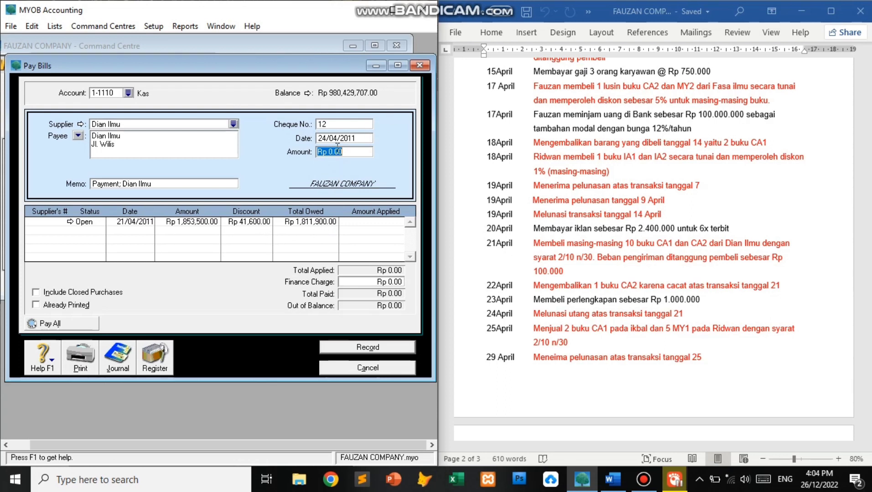
{"action": "type", "text": "1811900"}
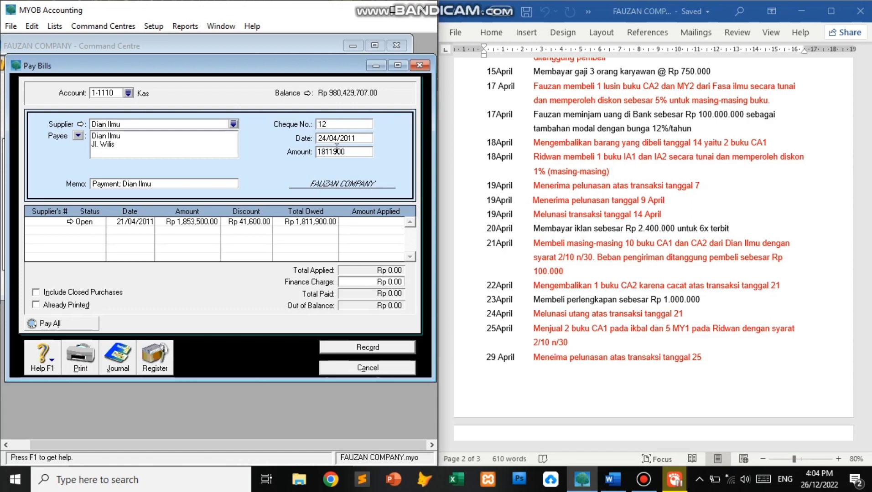
{"action": "key", "text": "Tab"}
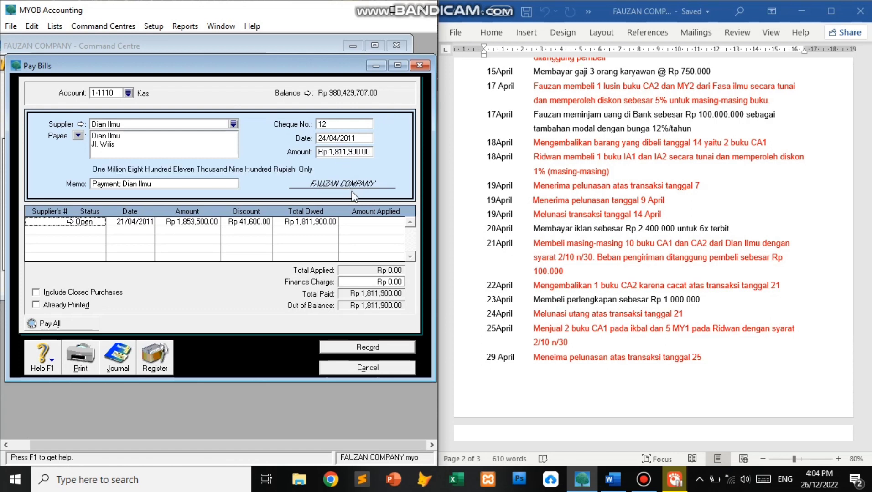
{"action": "left_click", "coordinate": [365, 223]}
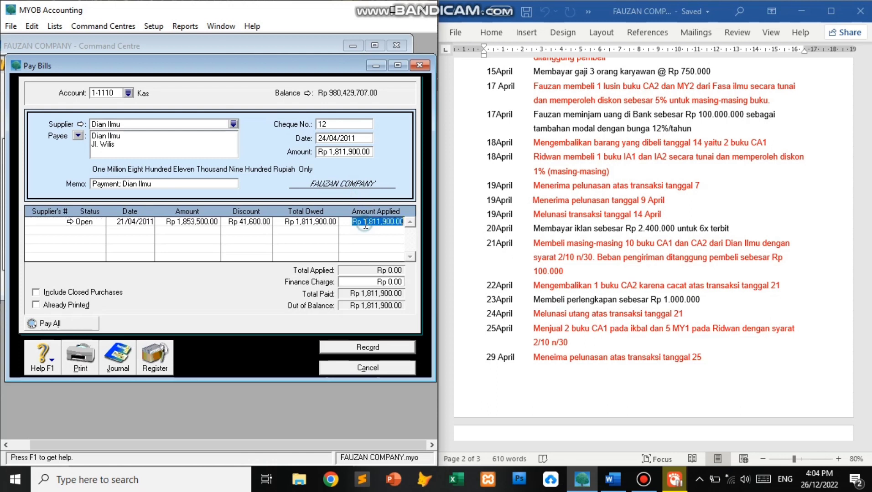
{"action": "left_click", "coordinate": [374, 281]}
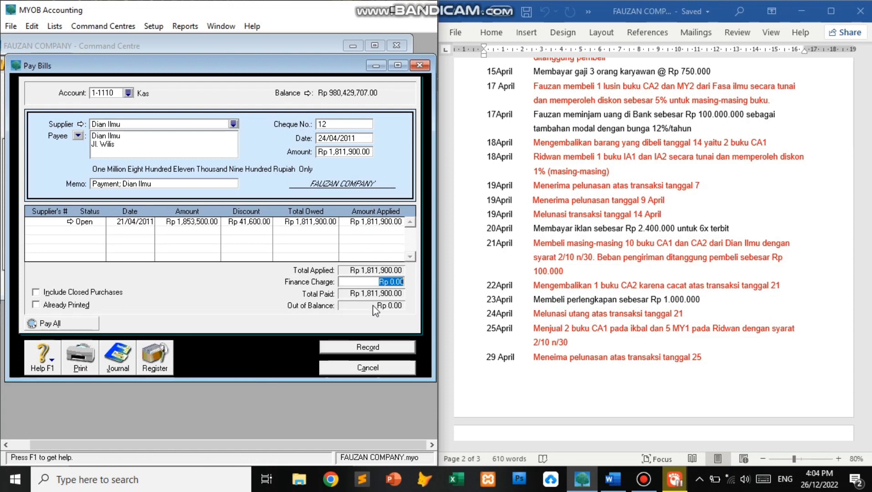
{"action": "left_click", "coordinate": [382, 347]}
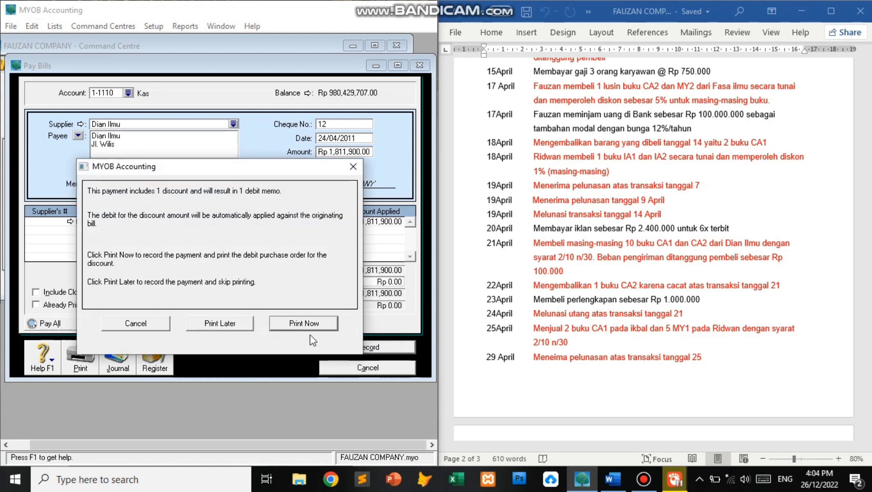
{"action": "left_click", "coordinate": [230, 325]}
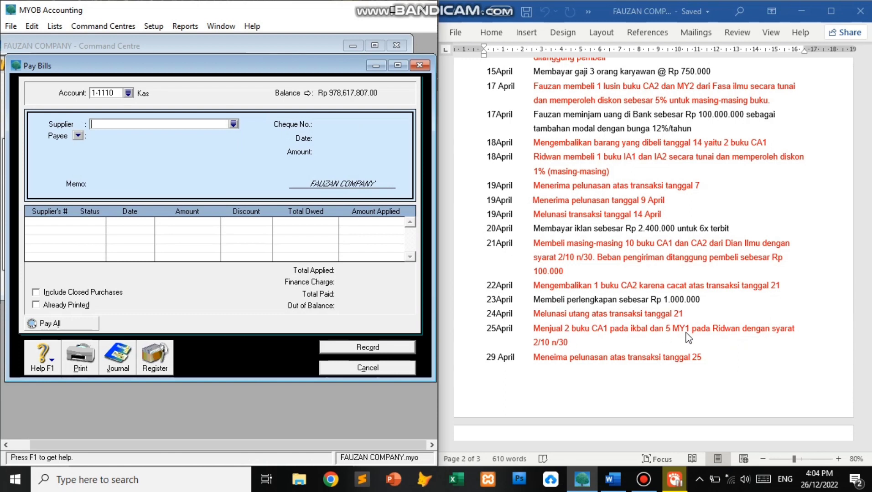
{"action": "left_click", "coordinate": [381, 367]}
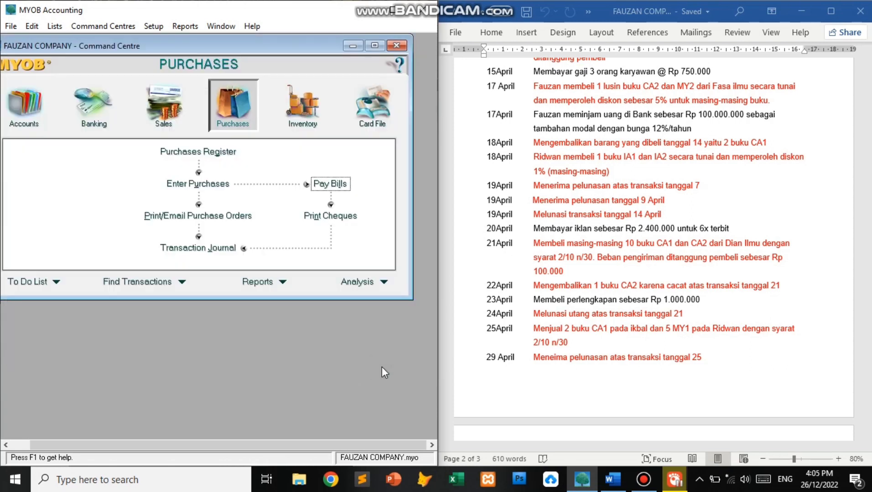
Start a sales invoice dated 25/04/2011 for the customer buying two CA1 books in the 25 April transaction
{"action": "left_click", "coordinate": [176, 107]}
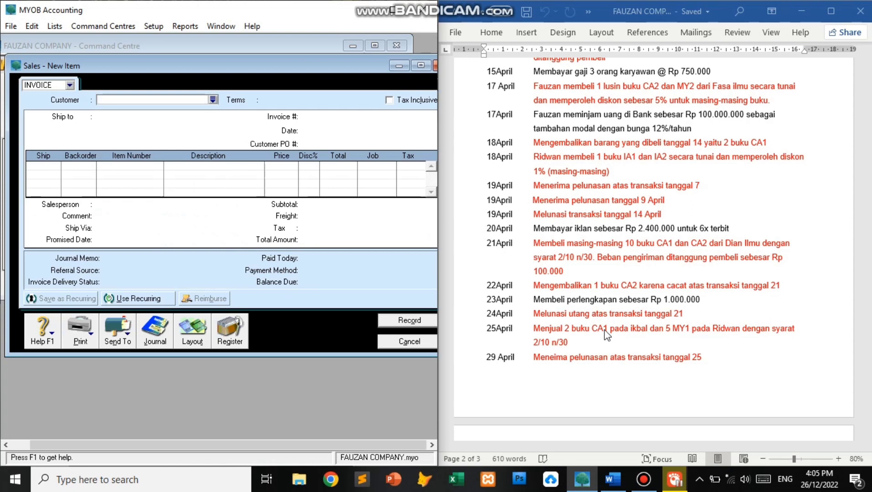
{"action": "left_click", "coordinate": [213, 100]}
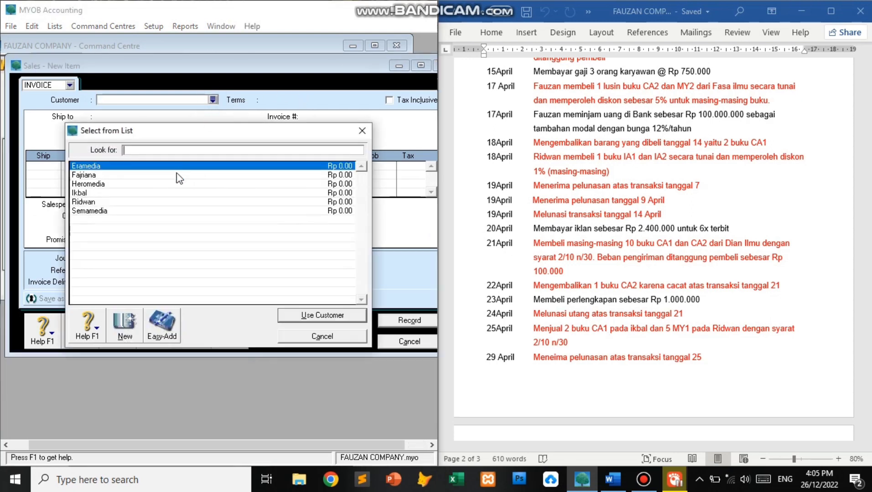
{"action": "double_click", "coordinate": [160, 193]}
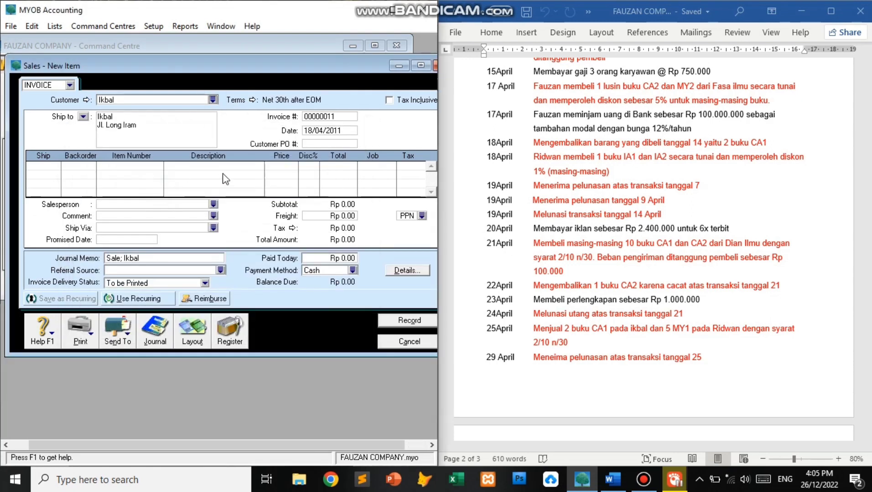
{"action": "left_click", "coordinate": [308, 132]}
{"action": "key", "text": "BackSpace"}
{"action": "type", "text": "25/04/2011"}
{"action": "key", "text": "Tab"}
Add two CA1 Cost Accounting books to the invoice at Rp 85,000 each
{"action": "left_click", "coordinate": [48, 167]}
{"action": "type", "text": "2"}
{"action": "key", "text": "Tab"}
{"action": "key", "text": "Tab"}
{"action": "key", "text": "Tab"}
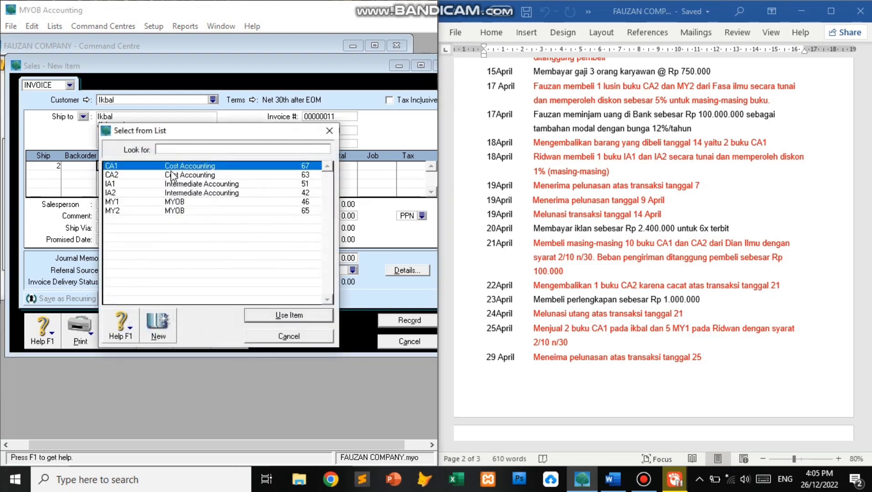
{"action": "double_click", "coordinate": [191, 170]}
{"action": "key", "text": "Tab"}
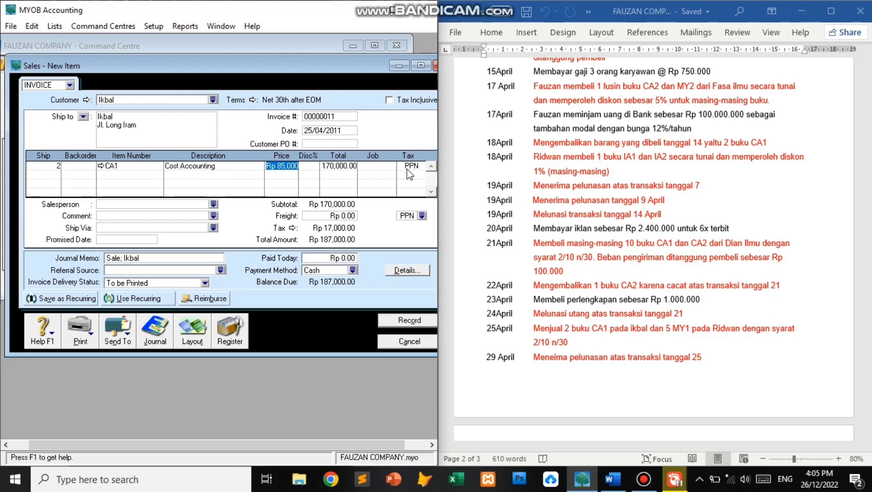
Set the invoice's credit terms to a given number of days, with a 2% discount within 10 days and the balance due in 30
{"action": "left_click", "coordinate": [252, 101]}
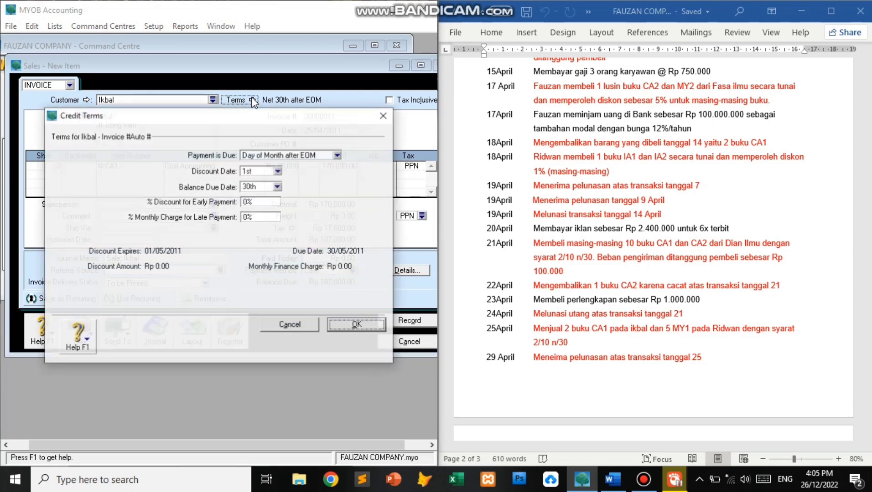
{"action": "left_click", "coordinate": [337, 155]}
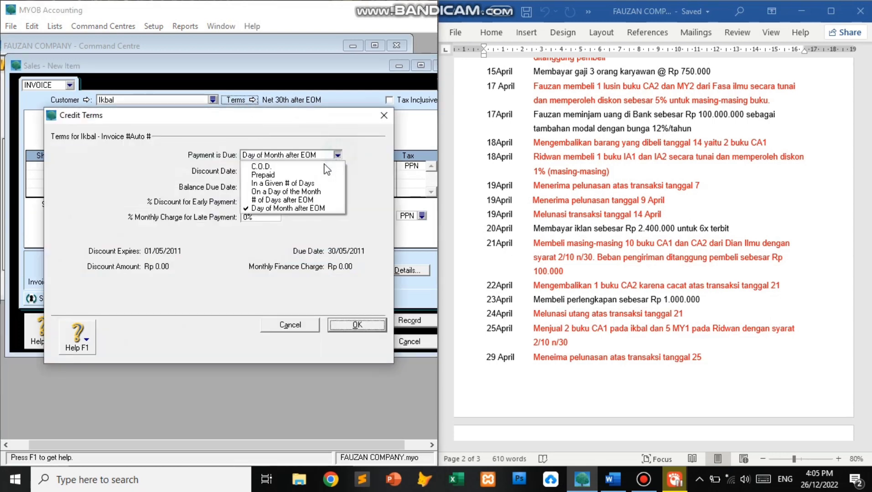
{"action": "left_click", "coordinate": [302, 181]}
{"action": "left_click", "coordinate": [263, 171]}
{"action": "key", "text": "BackSpace"}
{"action": "type", "text": "10"}
{"action": "left_click", "coordinate": [257, 187]}
{"action": "type", "text": "30"}
{"action": "left_click", "coordinate": [246, 201]}
{"action": "type", "text": "2"}
{"action": "key", "text": "Tab"}
{"action": "left_click", "coordinate": [358, 325]}
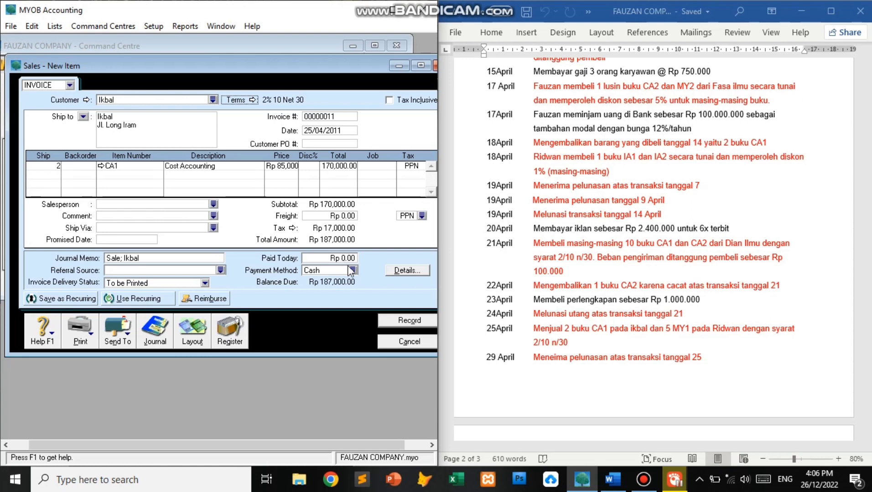
Review the journal recap of the CA1 sale and record the invoice
{"action": "key", "text": "ctrl+r"}
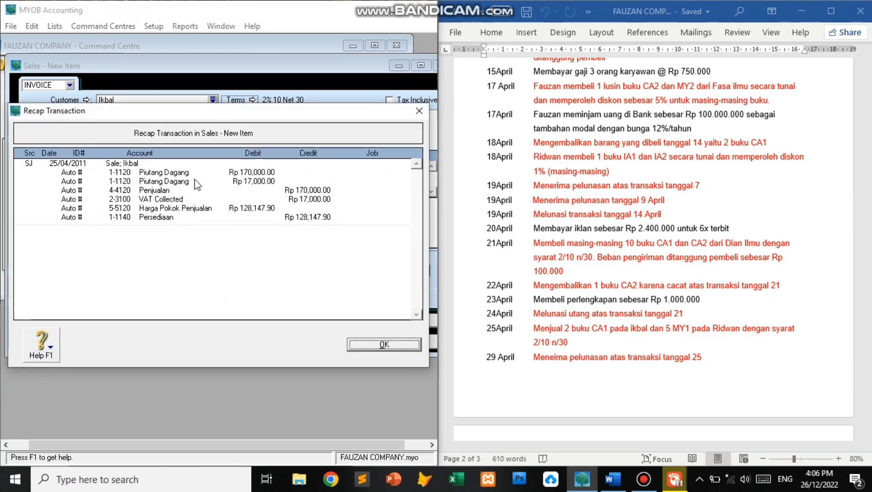
{"action": "left_click", "coordinate": [414, 346]}
{"action": "left_click", "coordinate": [407, 320]}
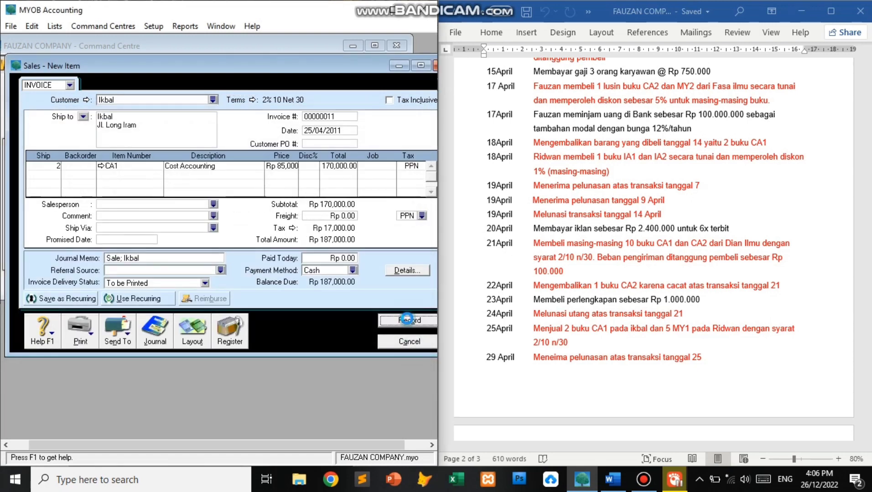
Start another 25/04/2011 sales invoice for the customer buying the MY1 books in the 25 April transaction
{"action": "left_click", "coordinate": [212, 100]}
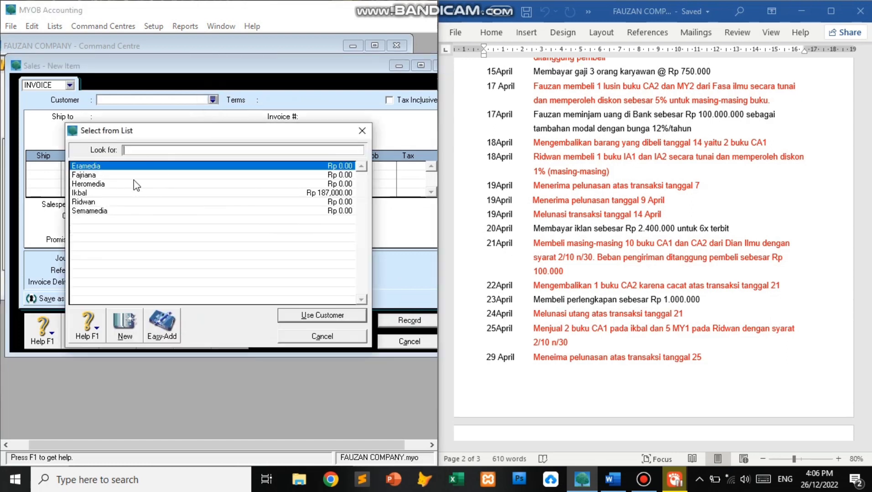
{"action": "left_click", "coordinate": [132, 201]}
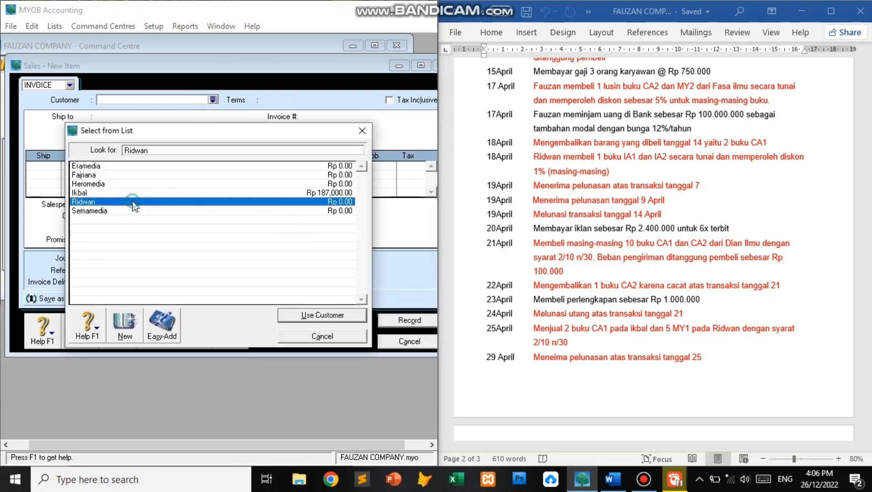
{"action": "double_click", "coordinate": [133, 201]}
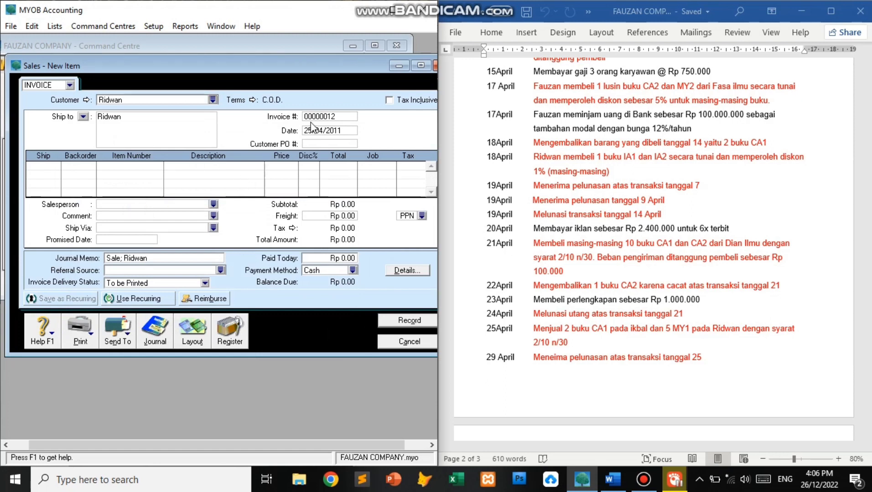
Add five MY1 MYOB books to the invoice at Rp 77,000 each
{"action": "left_click", "coordinate": [41, 167]}
{"action": "type", "text": "5"}
{"action": "key", "text": "Tab"}
{"action": "key", "text": "Tab"}
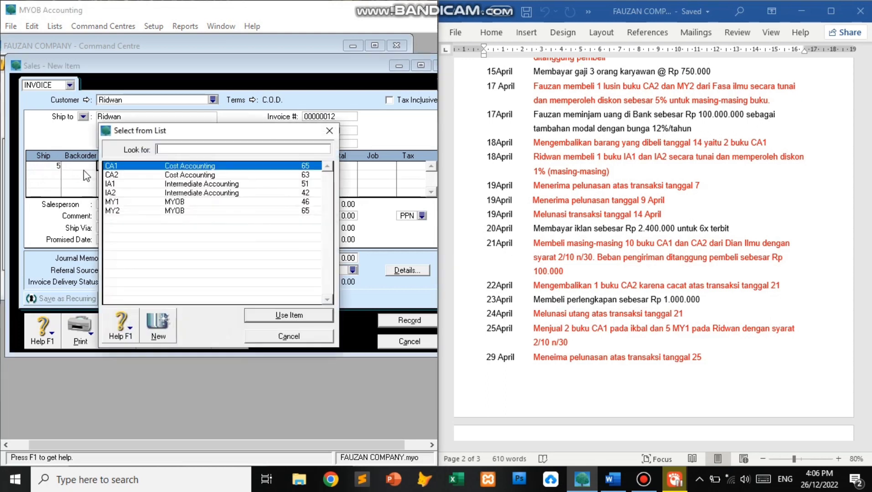
{"action": "left_click", "coordinate": [139, 202]}
{"action": "double_click", "coordinate": [139, 201]}
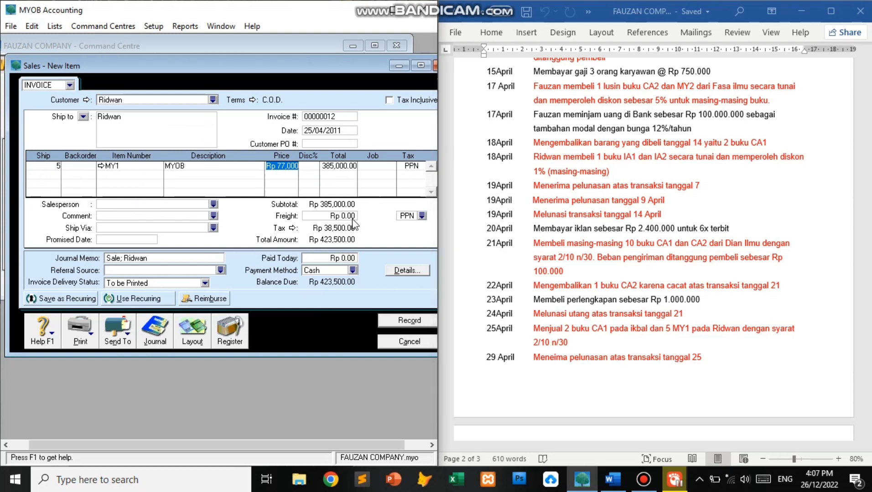
Set the MY1 invoice's terms to a given number of days, 2% discount within 10 and balance due in 30, and record it
{"action": "left_click", "coordinate": [252, 100]}
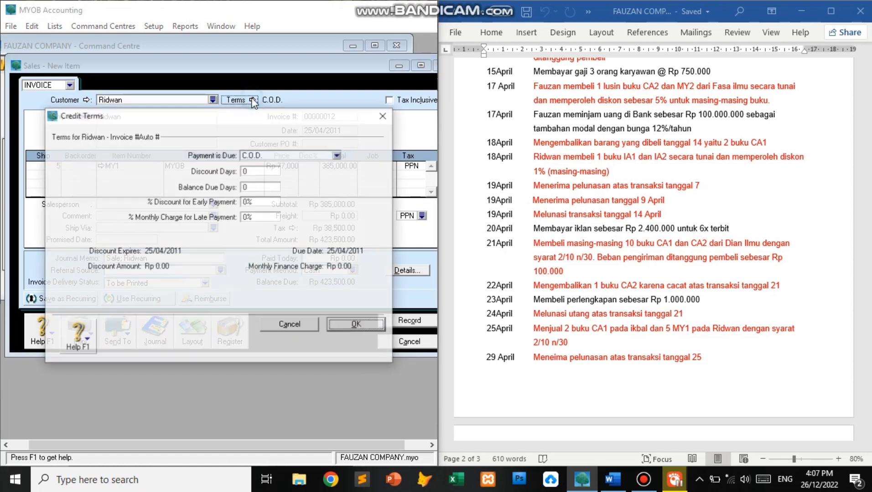
{"action": "left_click", "coordinate": [338, 156]}
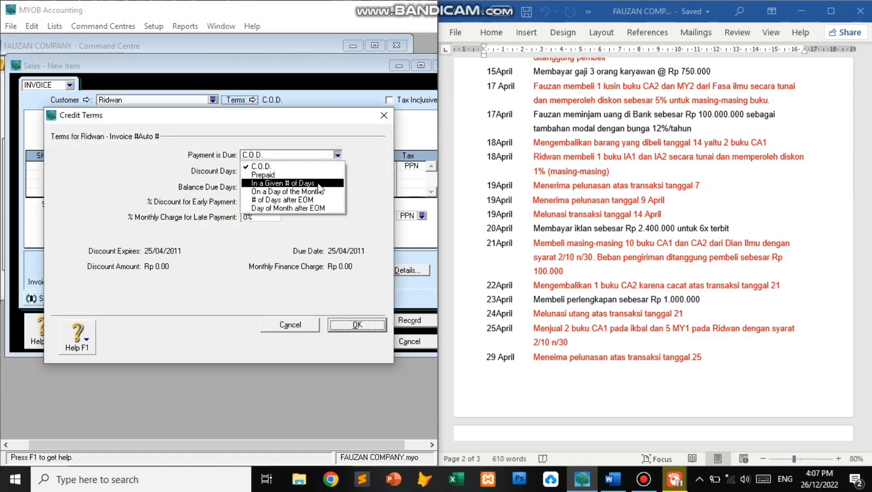
{"action": "left_click", "coordinate": [318, 184]}
{"action": "left_click", "coordinate": [258, 170]}
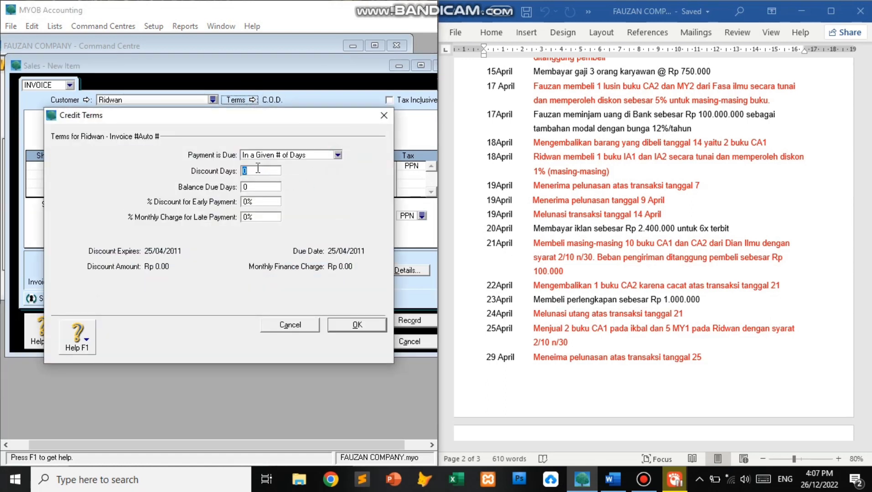
{"action": "type", "text": "10"}
{"action": "left_click", "coordinate": [256, 186]}
{"action": "type", "text": "30"}
{"action": "left_click", "coordinate": [245, 202]}
{"action": "type", "text": "3"}
{"action": "left_click", "coordinate": [249, 217]}
{"action": "left_click", "coordinate": [357, 325]}
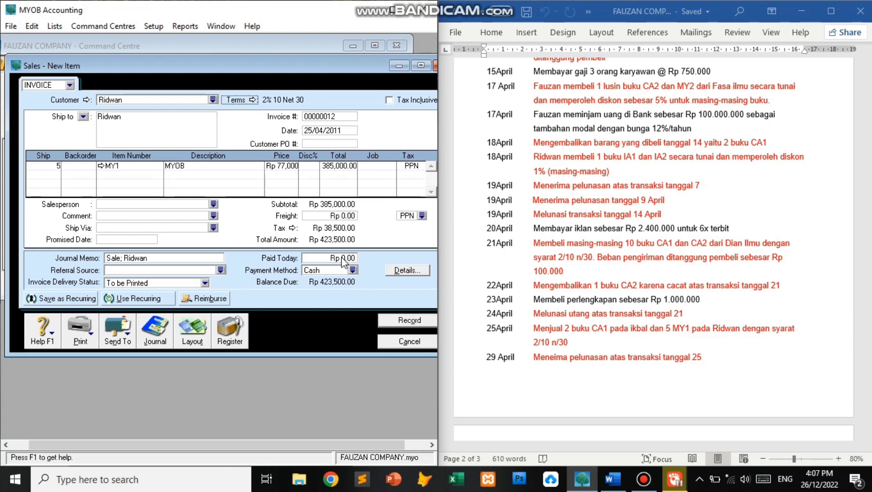
{"action": "left_click", "coordinate": [407, 321]}
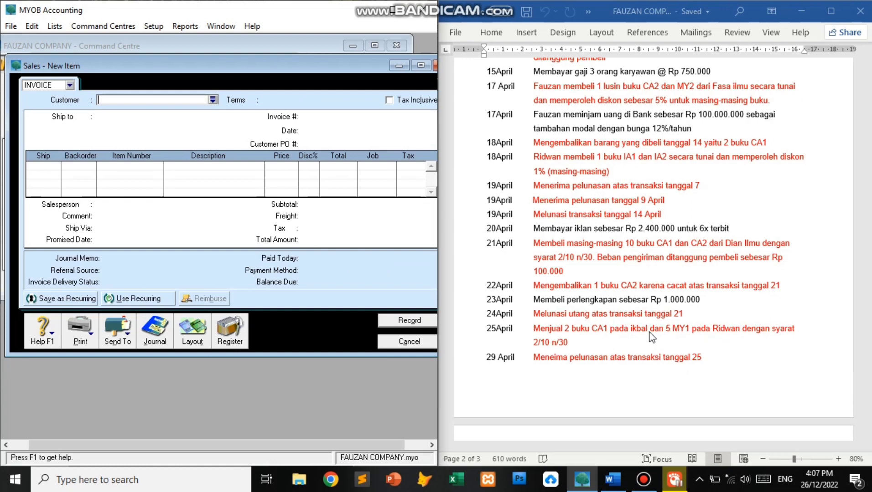
{"action": "left_click", "coordinate": [423, 342]}
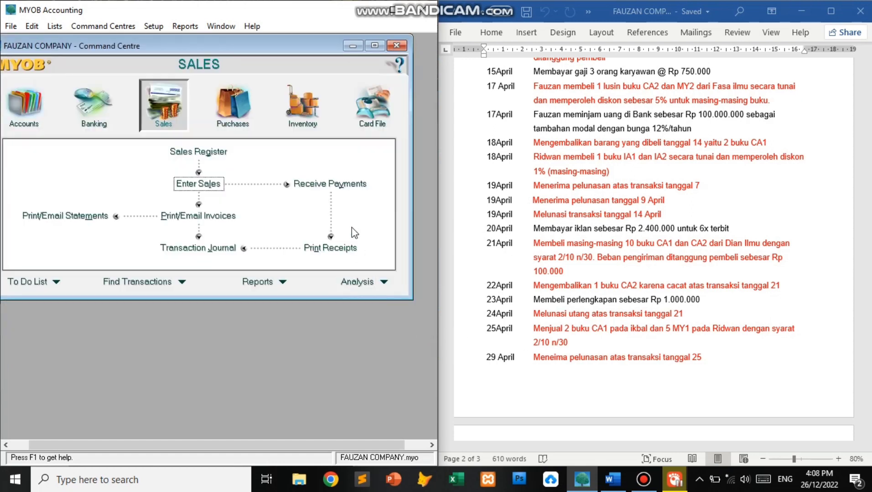
Start a customer payment receipt into account 1-1110 for the CA1 buyer, dated 29/04/2011
{"action": "left_click", "coordinate": [332, 185]}
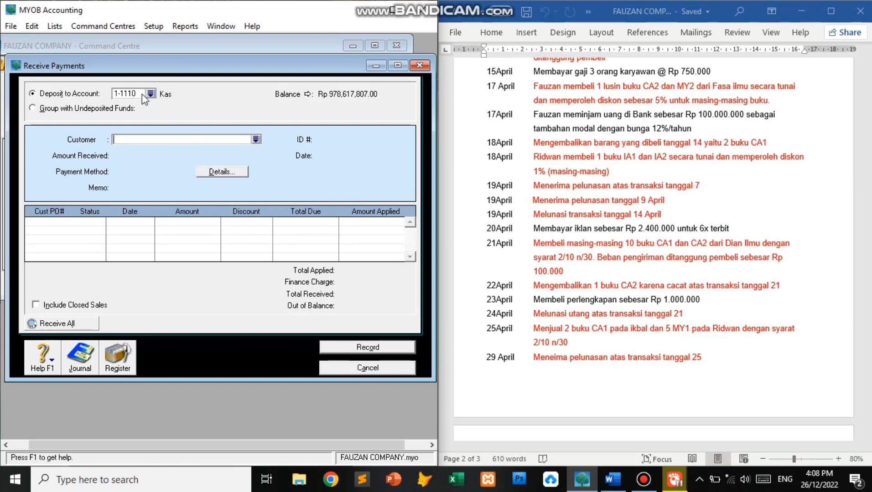
{"action": "left_click", "coordinate": [257, 140]}
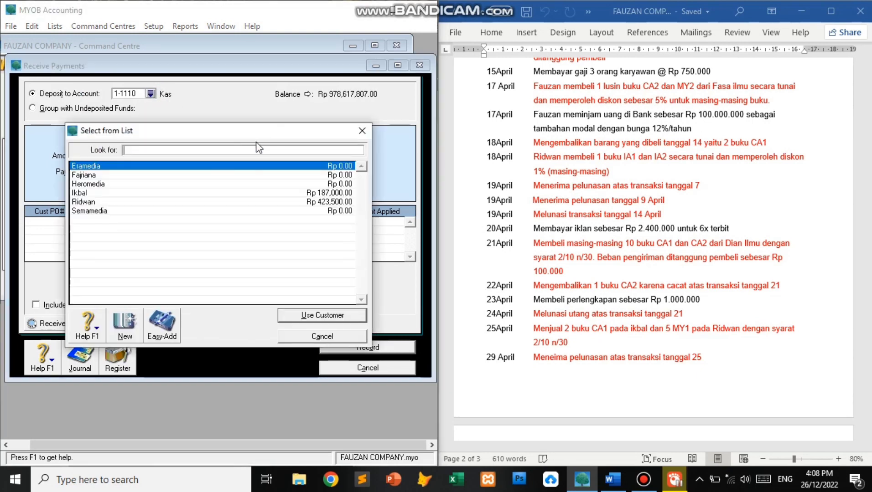
{"action": "left_click", "coordinate": [139, 193]}
{"action": "double_click", "coordinate": [138, 196]}
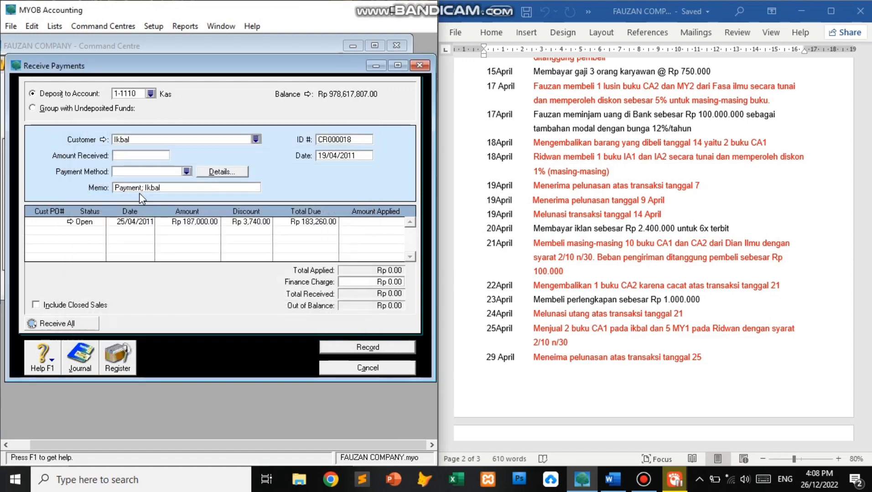
{"action": "left_click", "coordinate": [327, 155]}
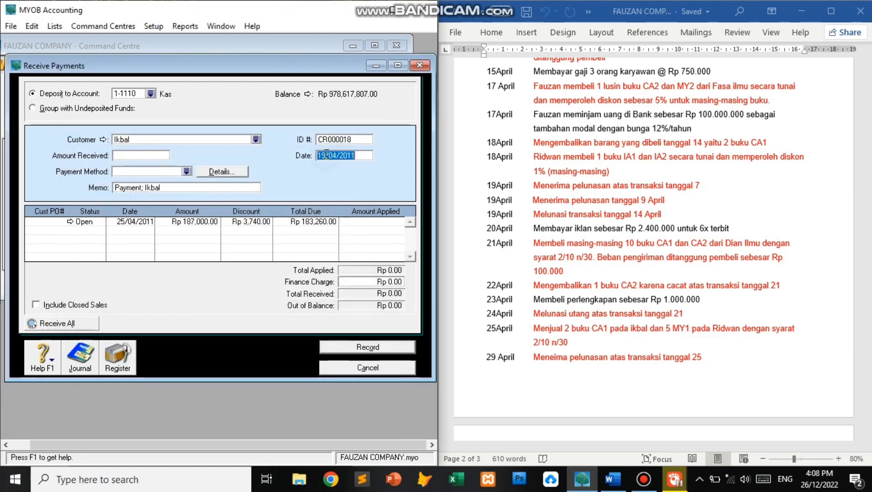
{"action": "left_click", "coordinate": [327, 155]}
{"action": "key", "text": "BackSpace"}
{"action": "key", "text": "BackSpace"}
{"action": "type", "text": "29"}
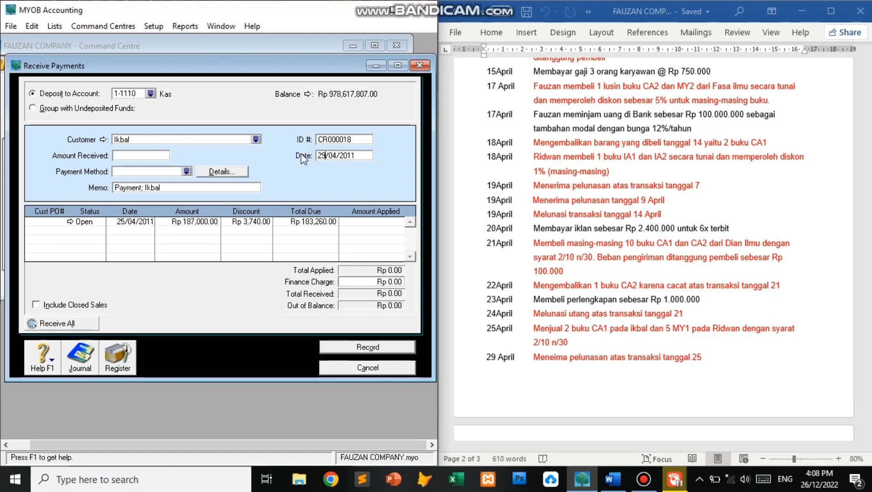
Set the amount received from the CA1 buyer to Rp 183,260 with Cash as the payment method
{"action": "left_click", "coordinate": [157, 156]}
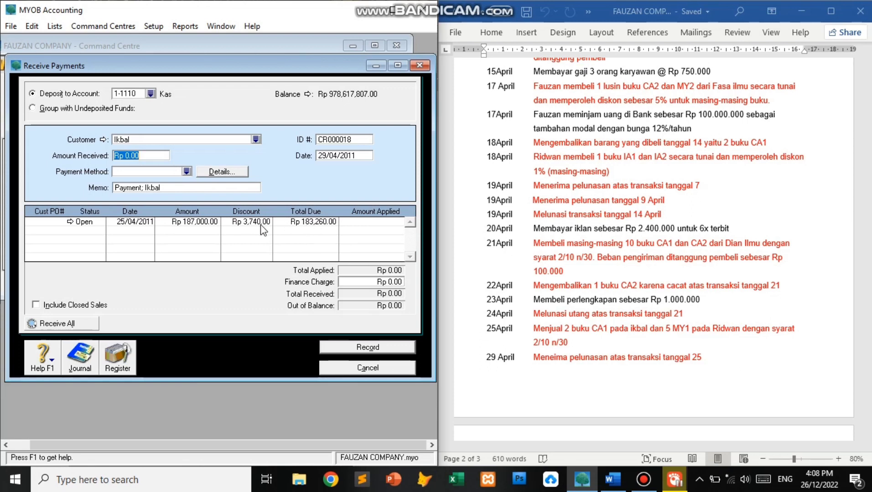
{"action": "type", "text": "3"}
{"action": "key", "text": "BackSpace"}
{"action": "type", "text": "183,260"}
{"action": "key", "text": "Tab"}
{"action": "left_click", "coordinate": [187, 171]}
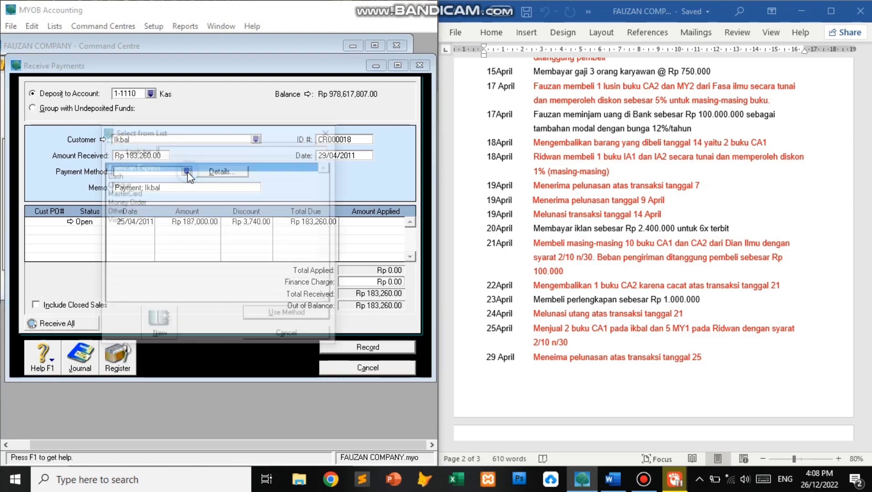
{"action": "double_click", "coordinate": [181, 174]}
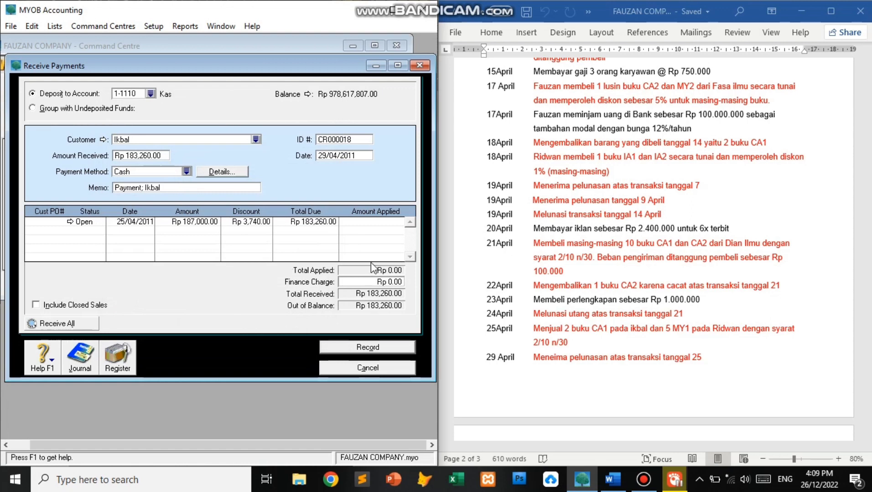
Apply Rp 183,260 to the open 25/04/2011 CA1 invoice and record the payment, leaving the credit memo for later printing
{"action": "left_click", "coordinate": [378, 223]}
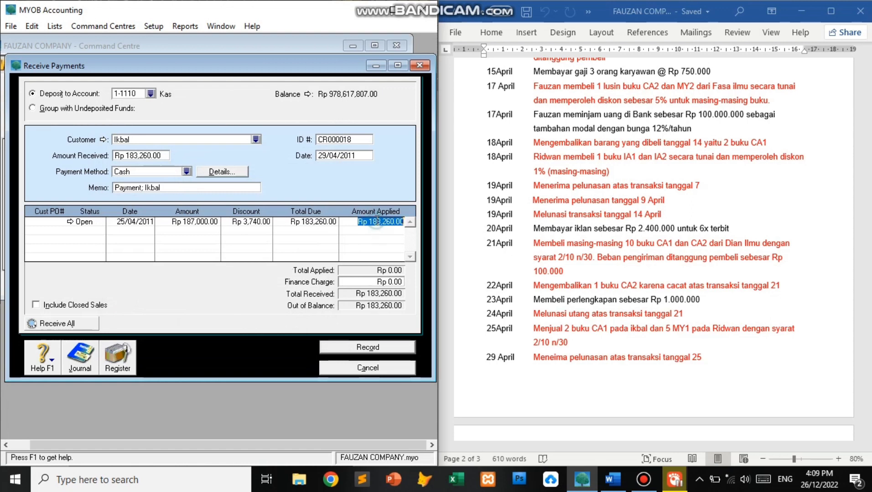
{"action": "left_click", "coordinate": [377, 281]}
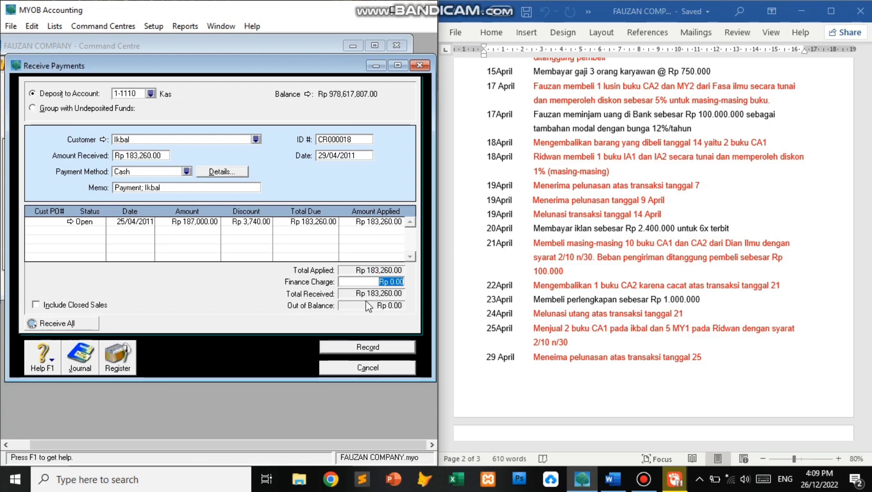
{"action": "left_click", "coordinate": [377, 354]}
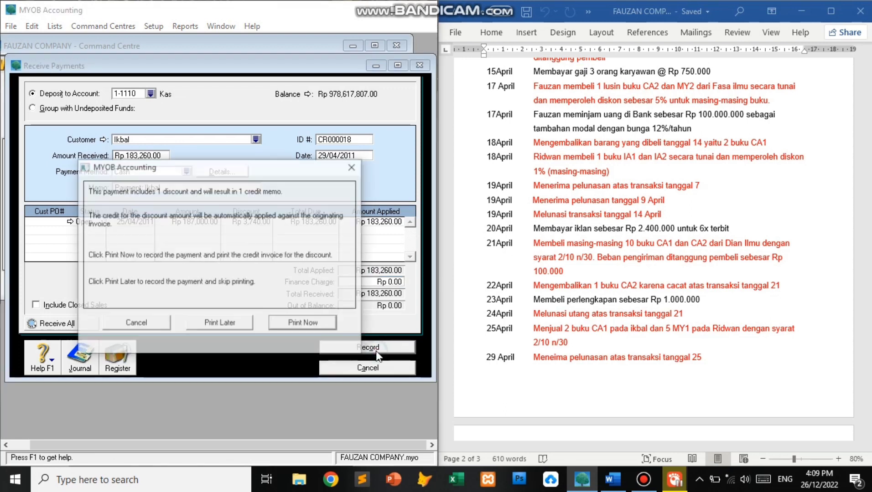
{"action": "left_click", "coordinate": [219, 324]}
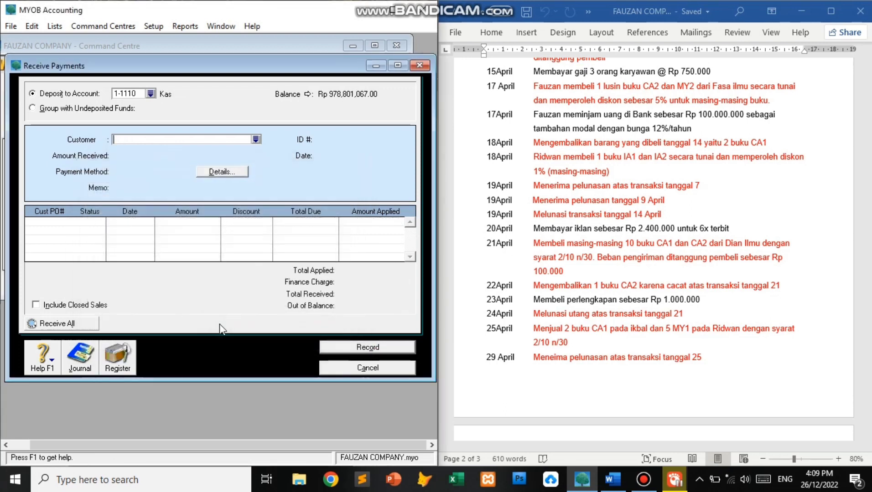
Enter a 29/04/2011 payment from the MY1 buyer with Rp 415,030 received in Cash
{"action": "left_click", "coordinate": [256, 139]}
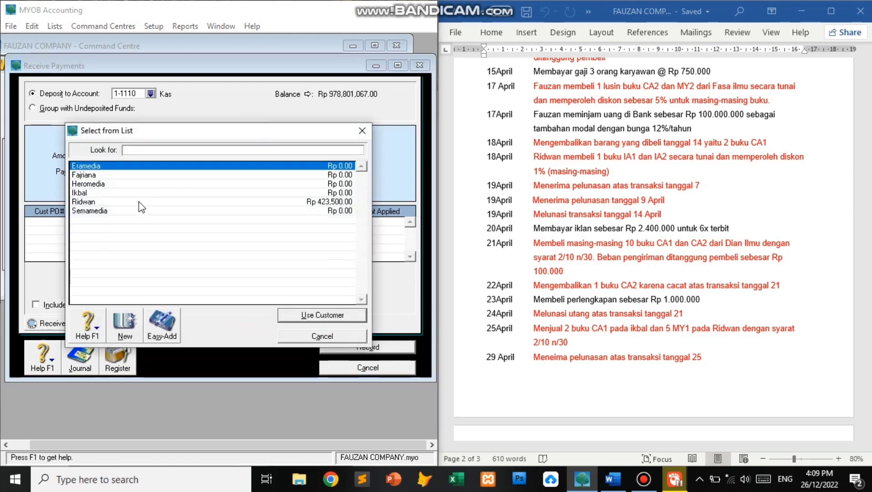
{"action": "double_click", "coordinate": [139, 201]}
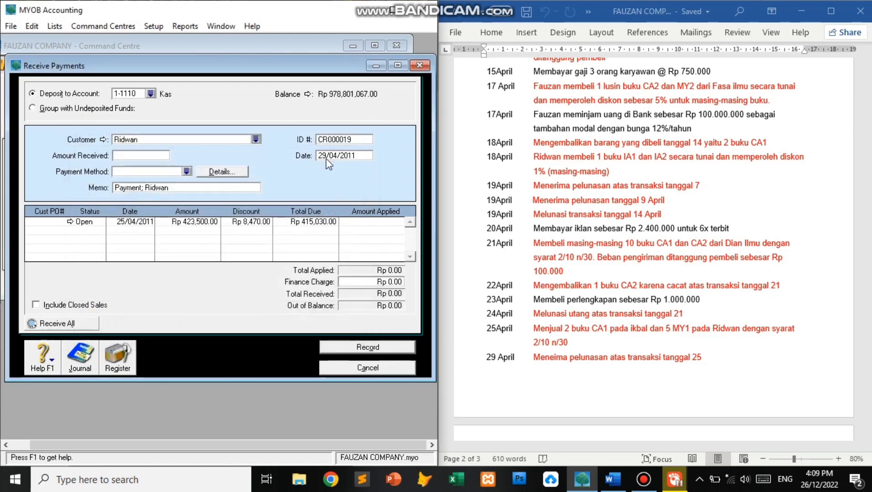
{"action": "left_click", "coordinate": [157, 156]}
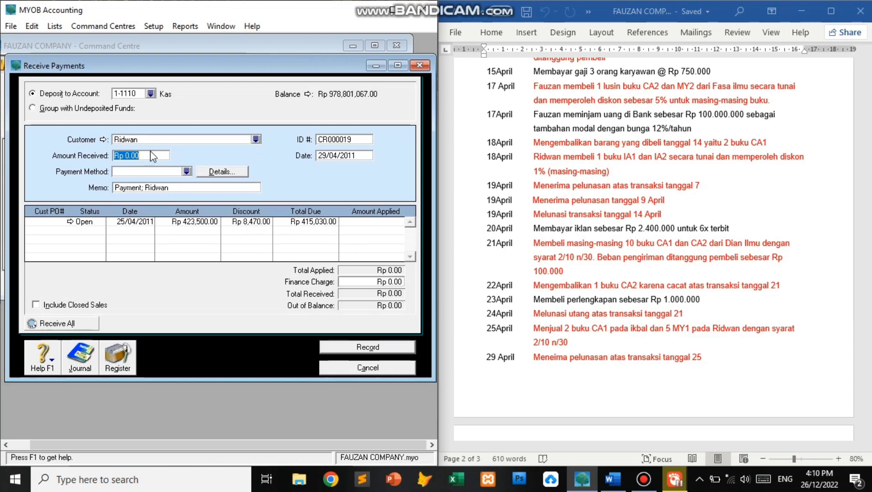
{"action": "type", "text": "415030"}
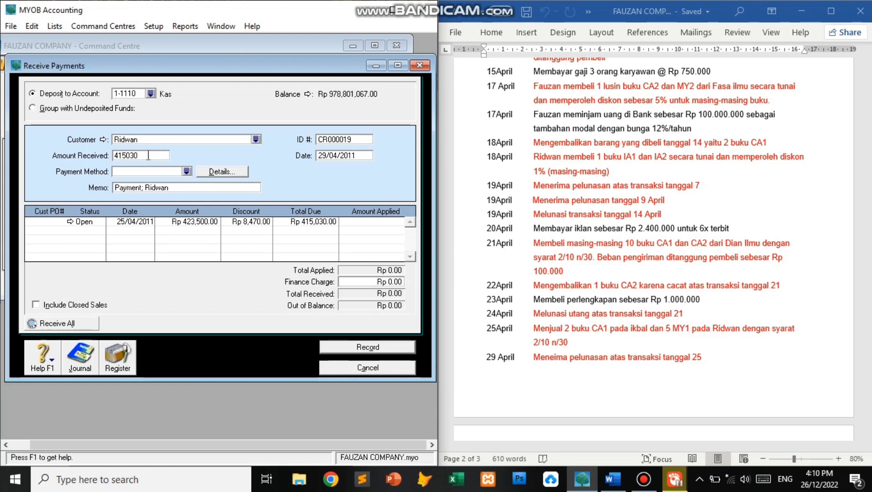
{"action": "key", "text": "Tab"}
{"action": "left_click", "coordinate": [186, 172]}
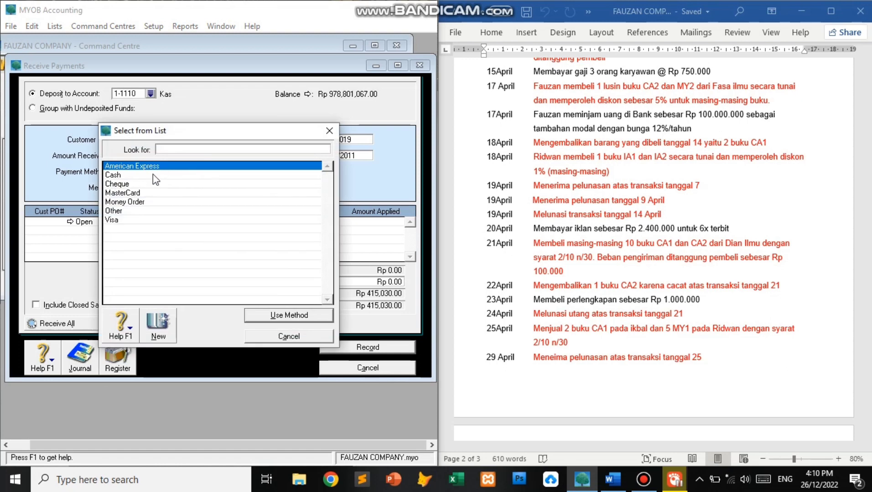
{"action": "double_click", "coordinate": [153, 174]}
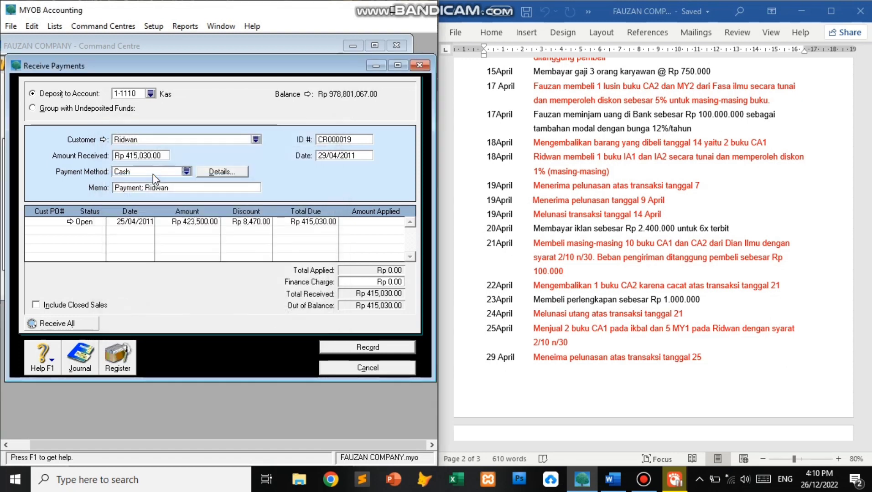
Apply Rp 415,030 to the open MY1 invoice, record the payment without printing the credit memo, and close payment entry
{"action": "left_click", "coordinate": [356, 221]}
{"action": "left_click", "coordinate": [365, 282]}
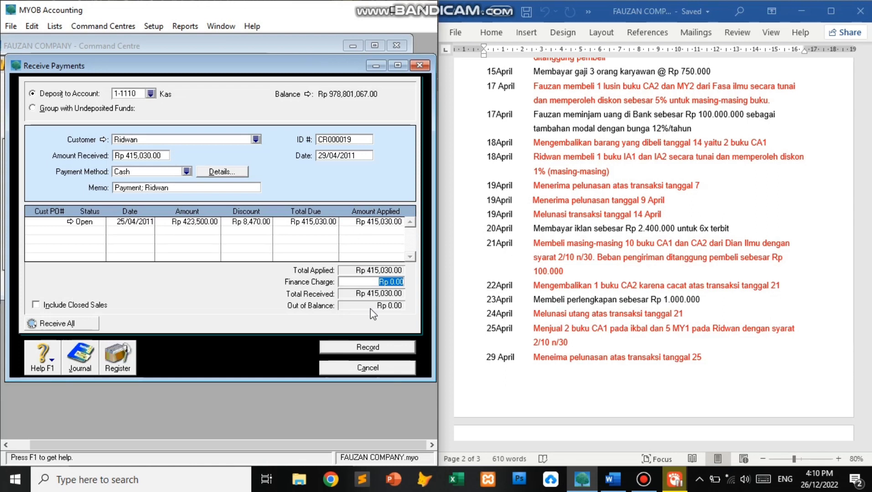
{"action": "left_click", "coordinate": [388, 350]}
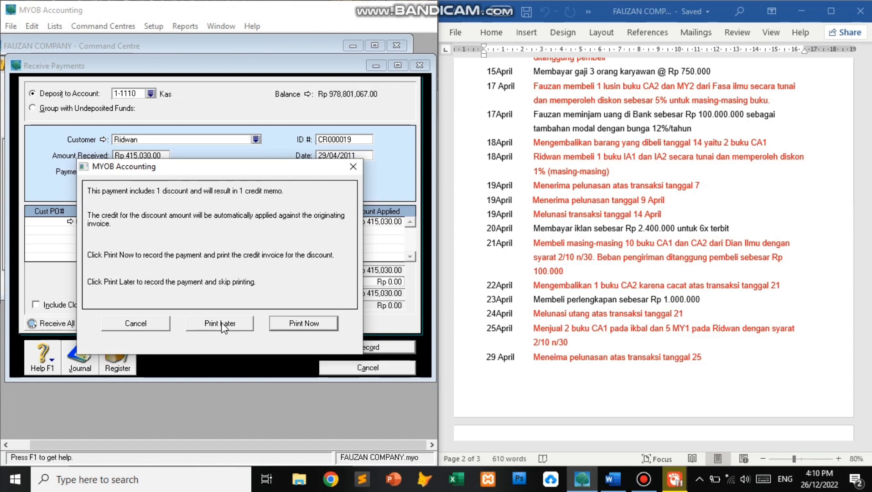
{"action": "left_click", "coordinate": [225, 325]}
{"action": "left_click", "coordinate": [382, 367]}
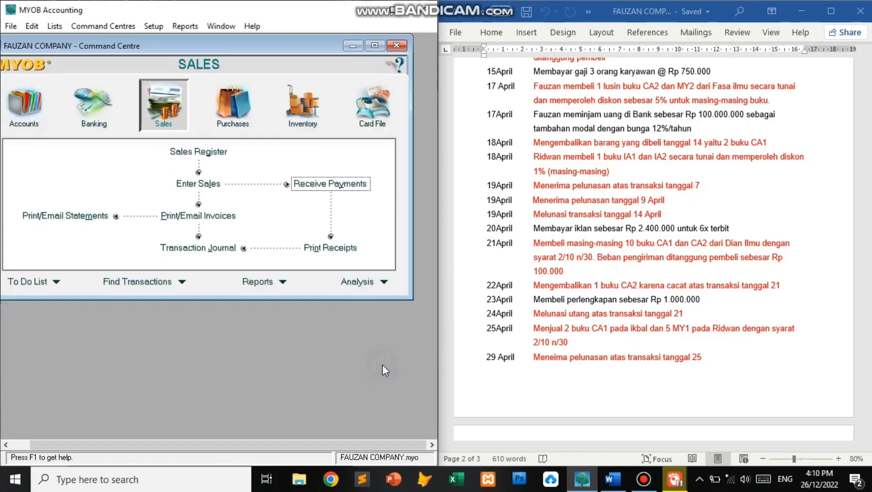